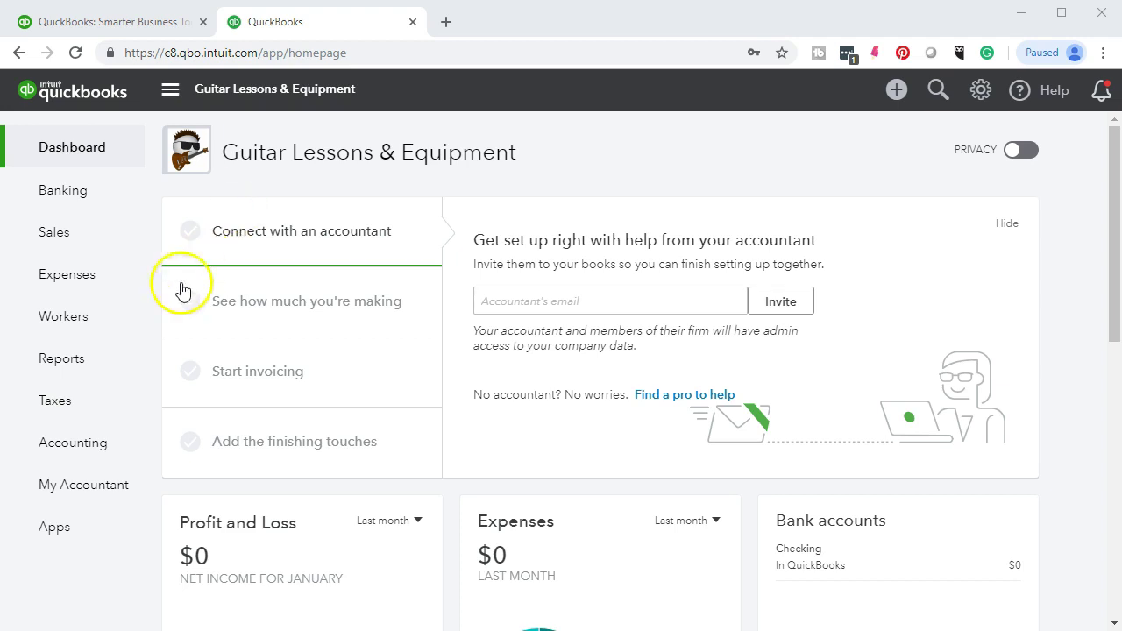
- Open the Checking account's register from the chart of accounts and dismiss the register introduction
click(107, 447)
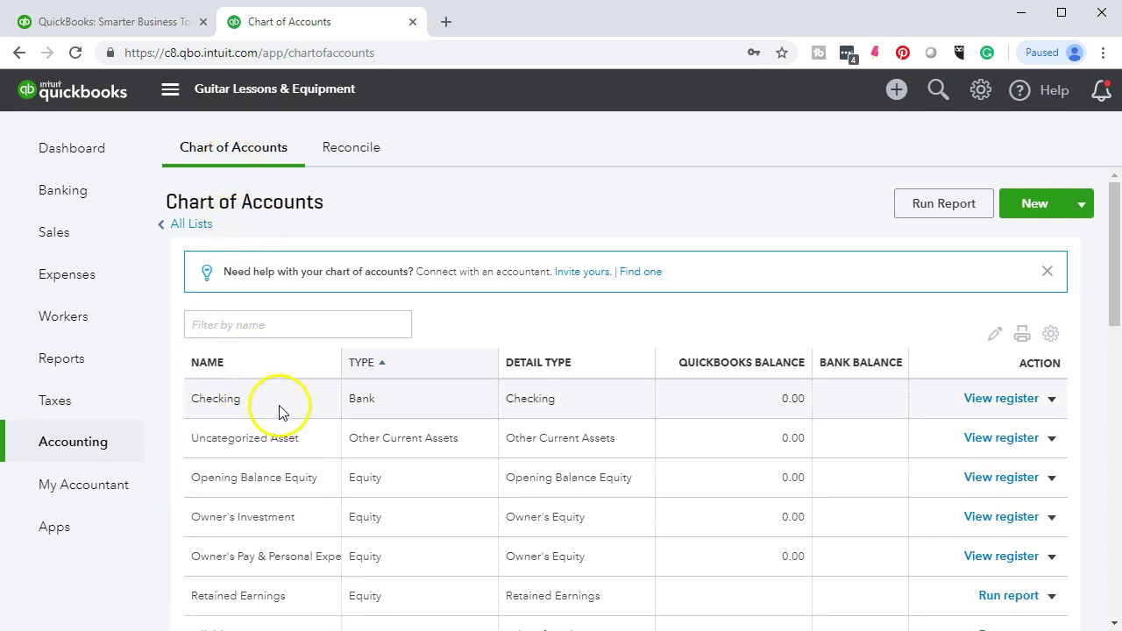
click(980, 409)
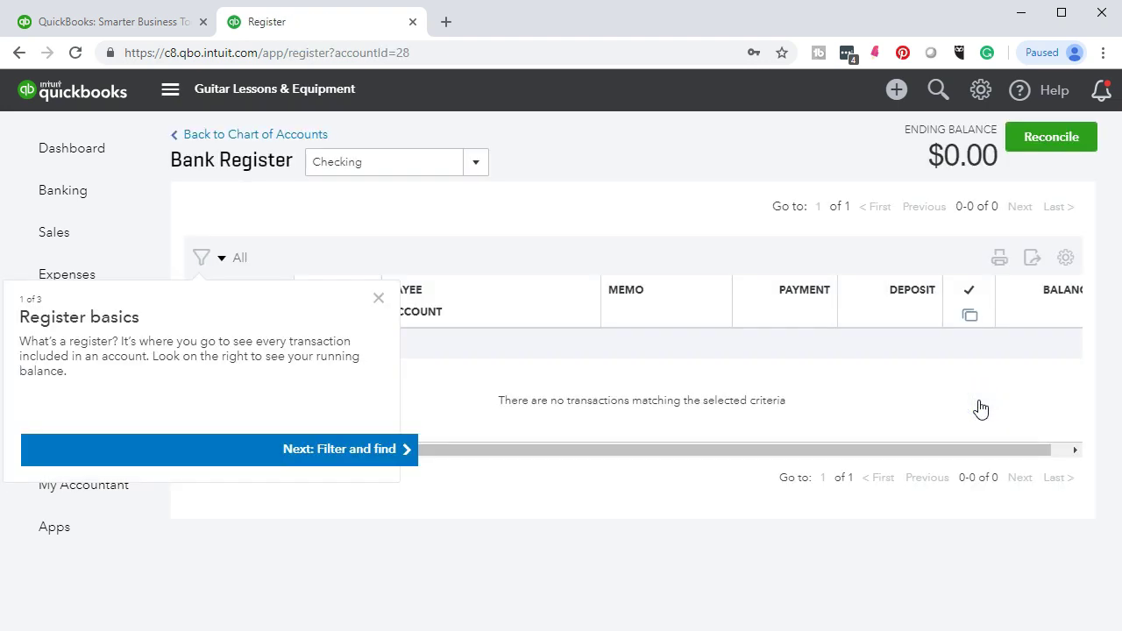
click(378, 299)
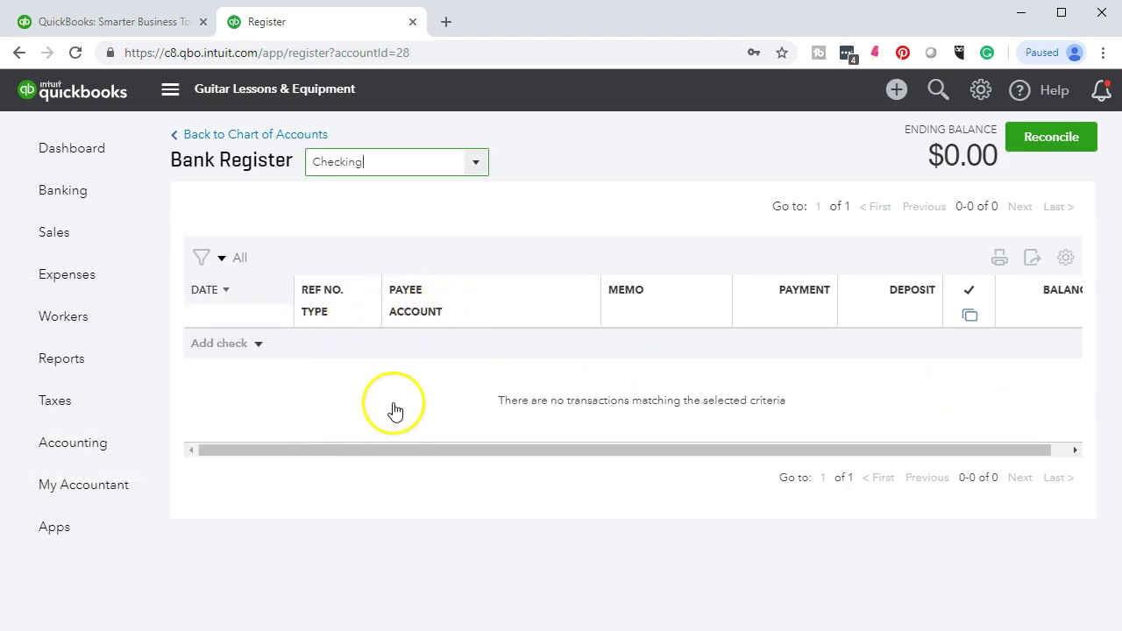
- Switch to the January 2019 bank statement PDF in Acrobat Reader and examine the opening and closing balances in its summary
click(785, 628)
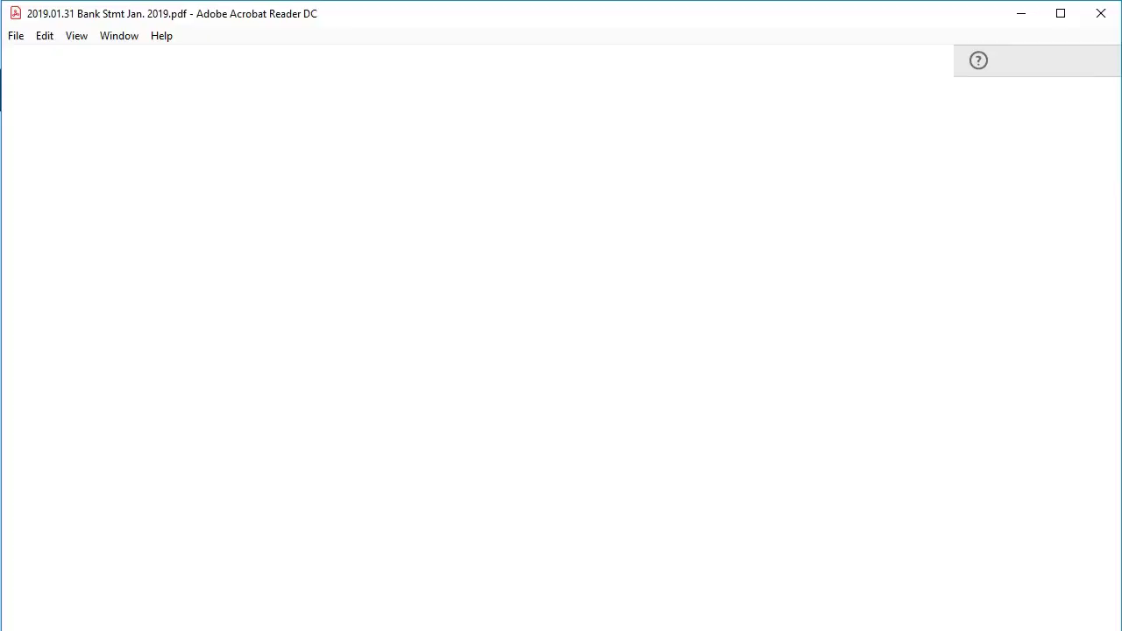
scroll(619, 449, up, 1)
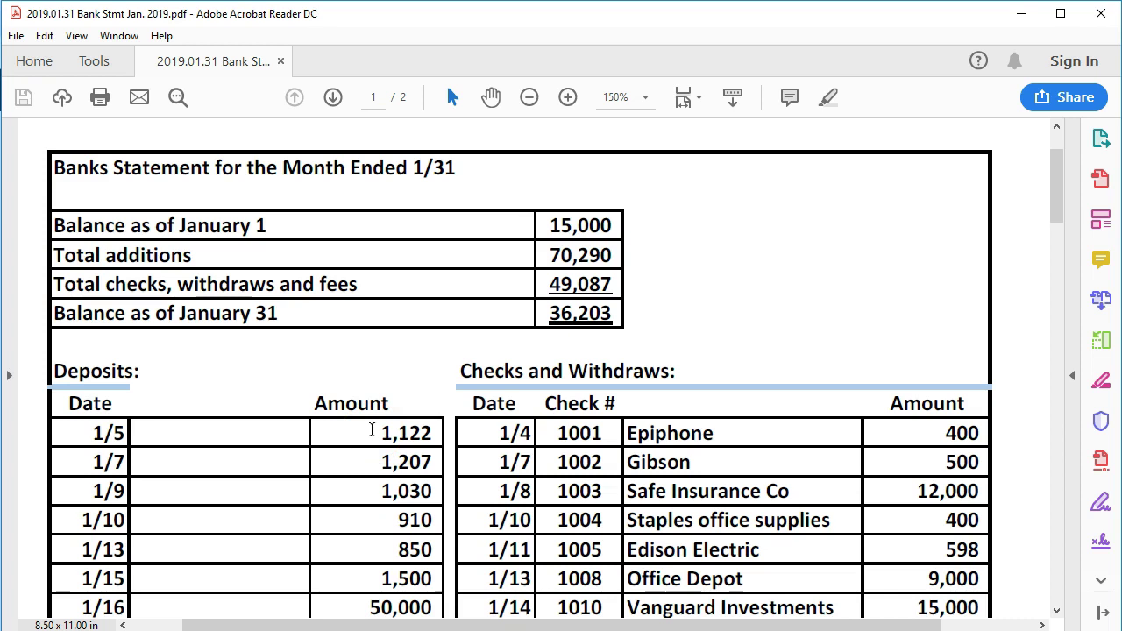
click(540, 226)
click(550, 314)
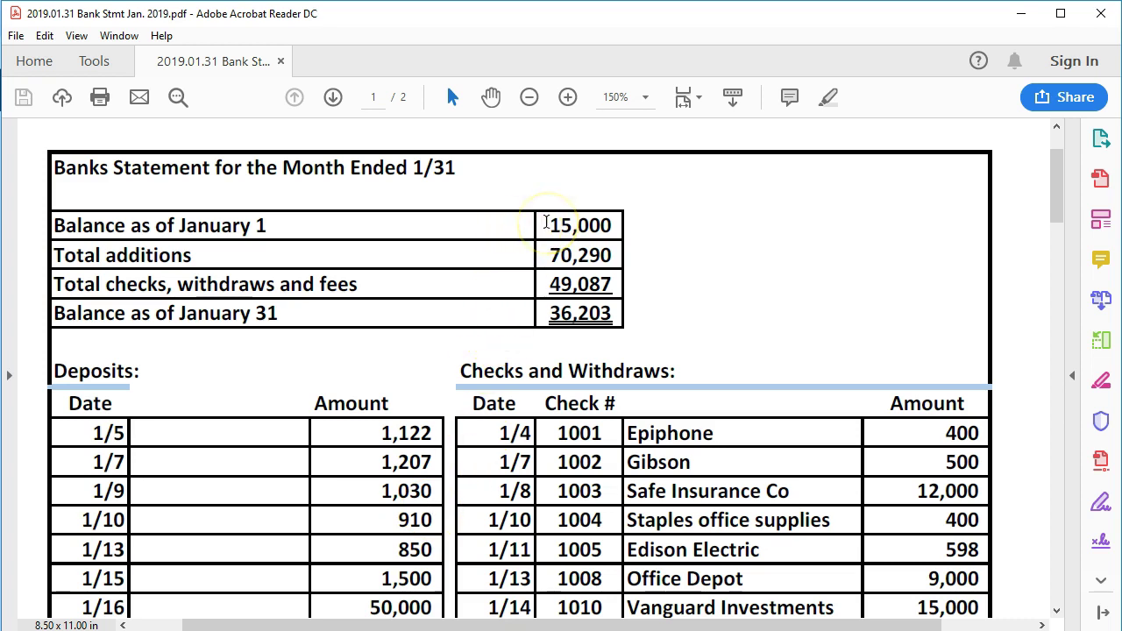
drag(545, 224, 609, 230)
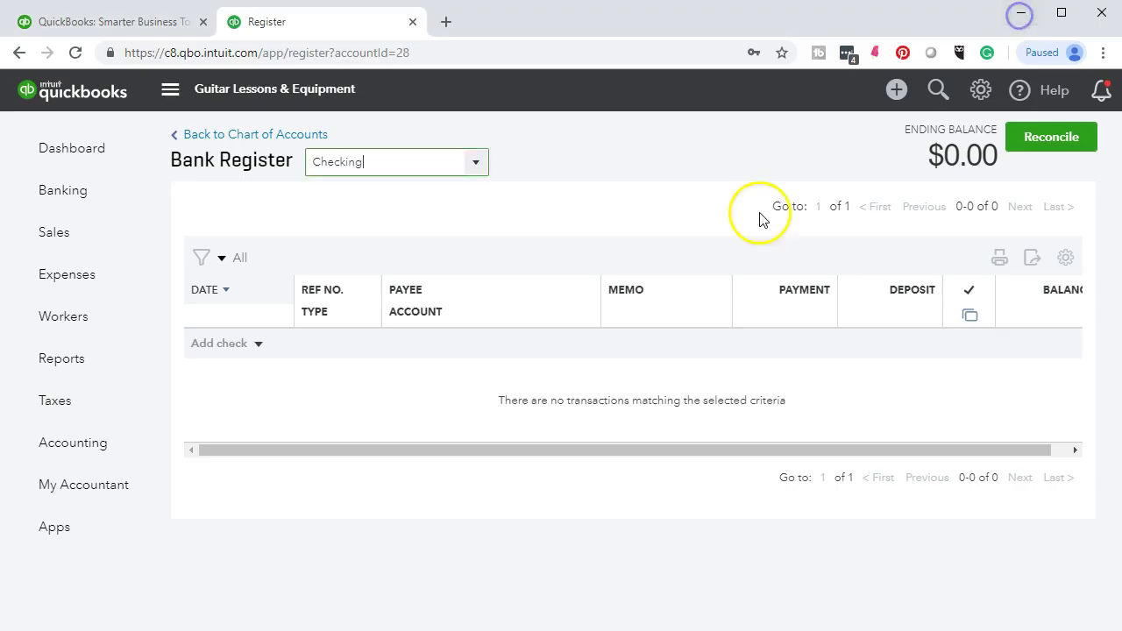
- Return to QuickBooks and start a new deposit in the Checking register dated 01/01/2019
click(256, 345)
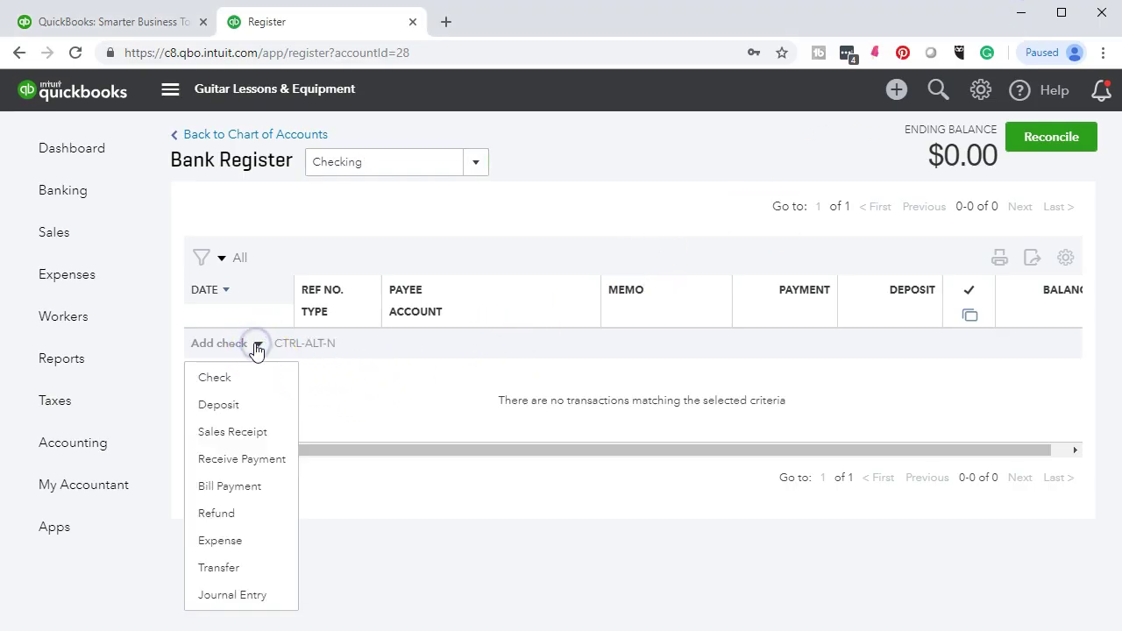
click(235, 406)
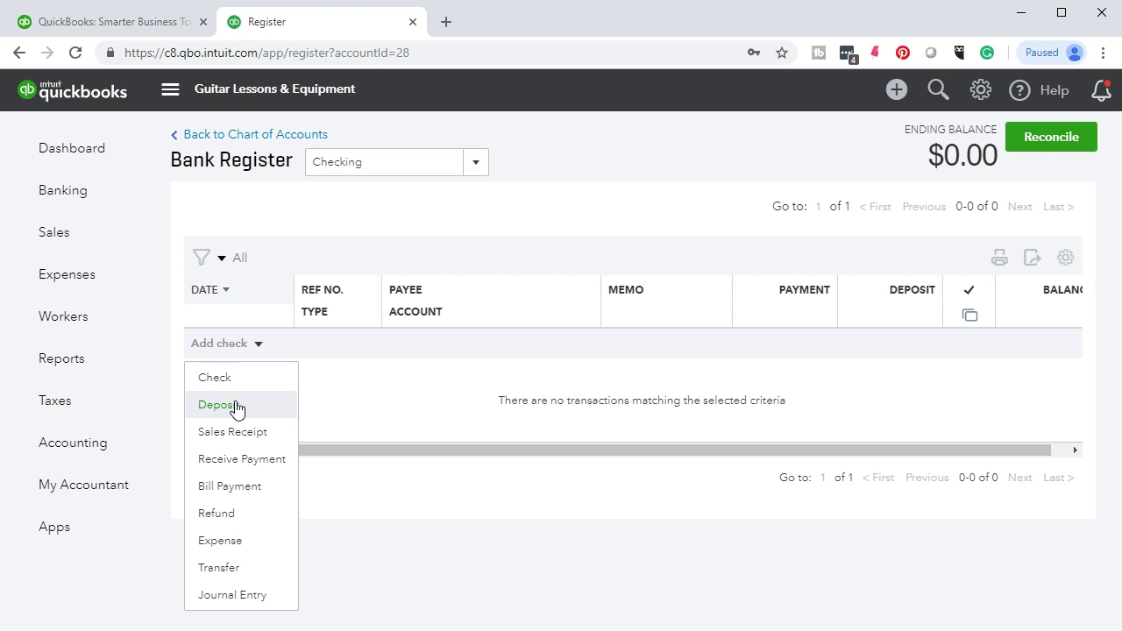
click(235, 406)
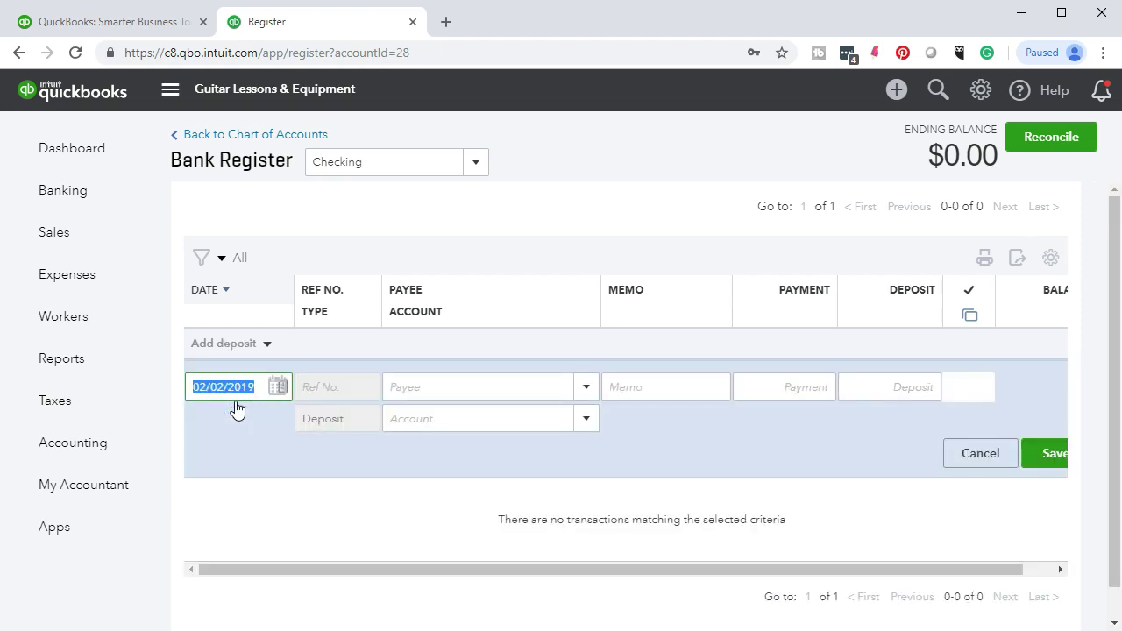
text(010119)
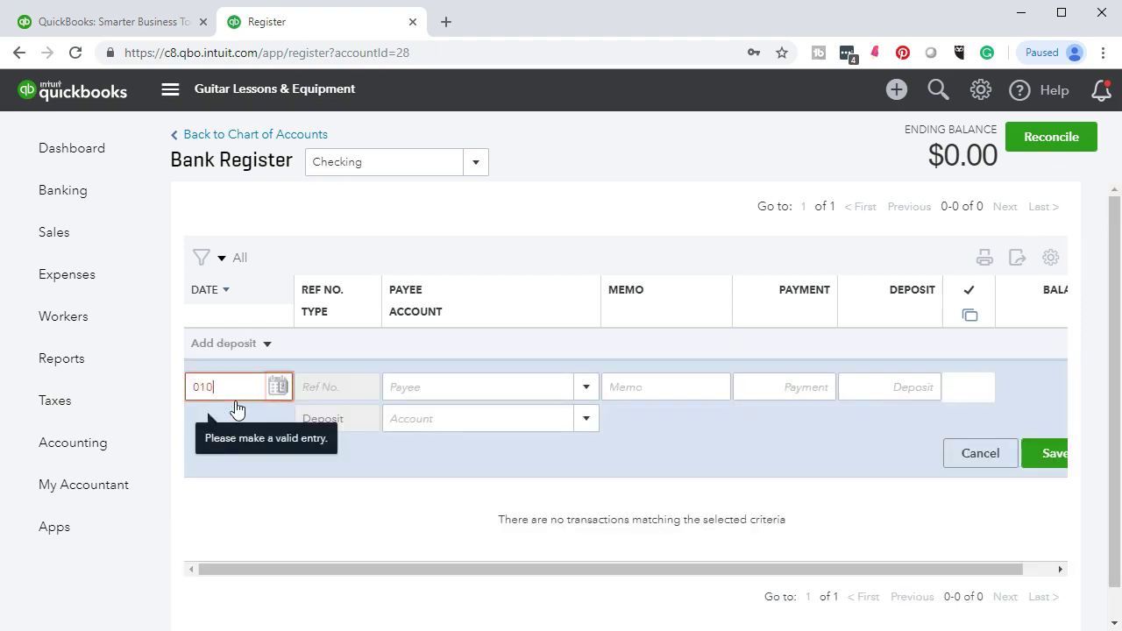
click(196, 412)
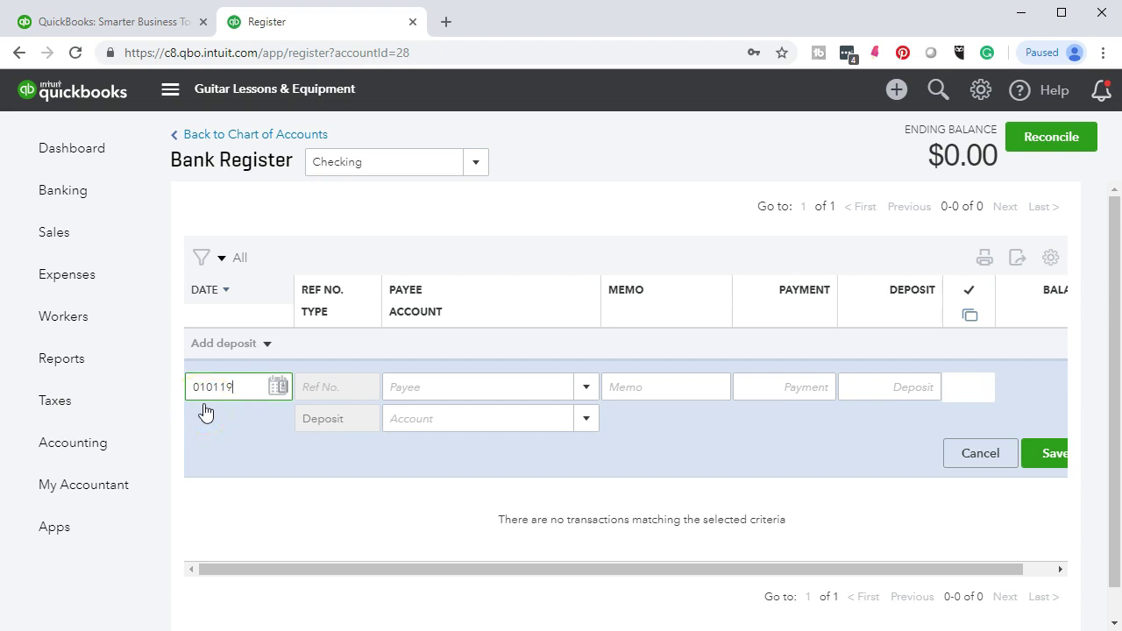
key(Tab)
click(203, 411)
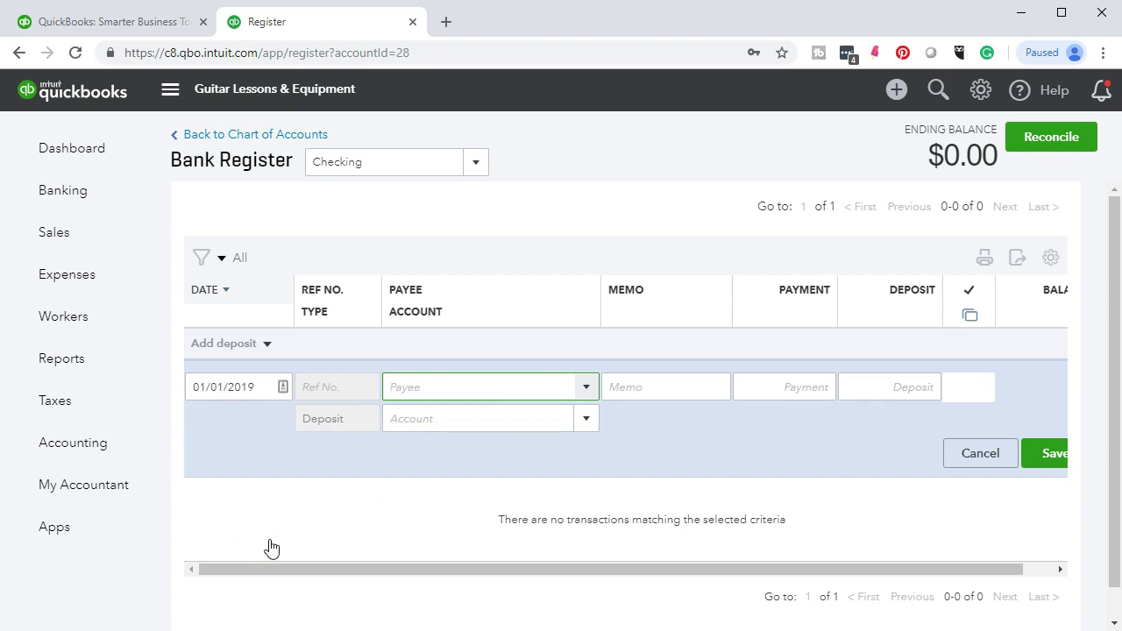
- Enter a deposit amount of 15,000.00, leaving the payee and memo blank
key(Tab)
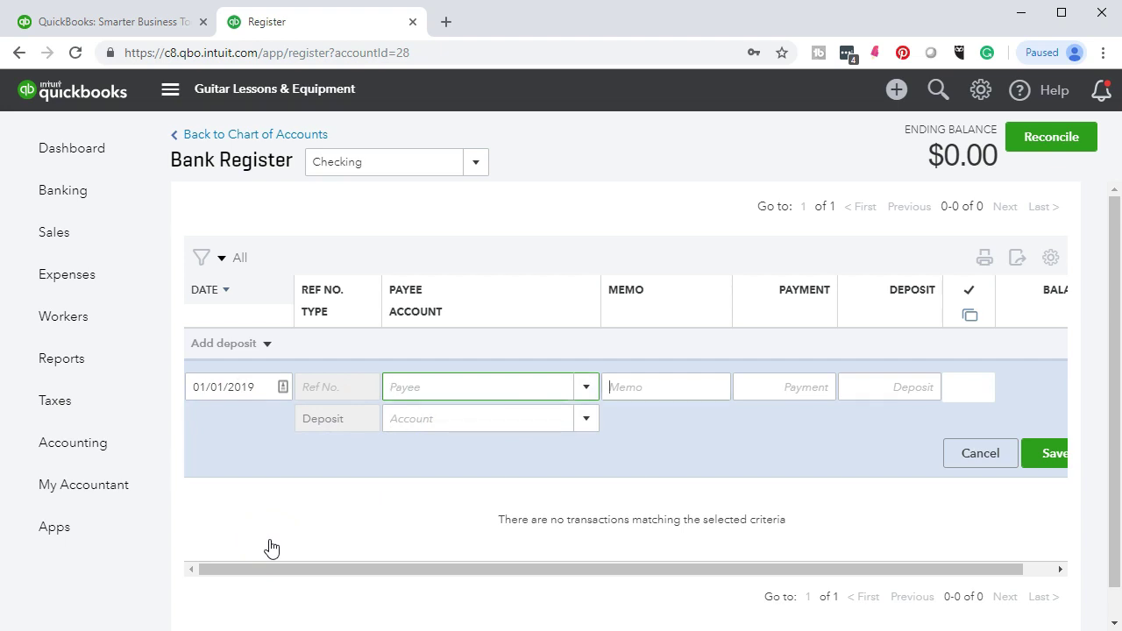
key(Tab)
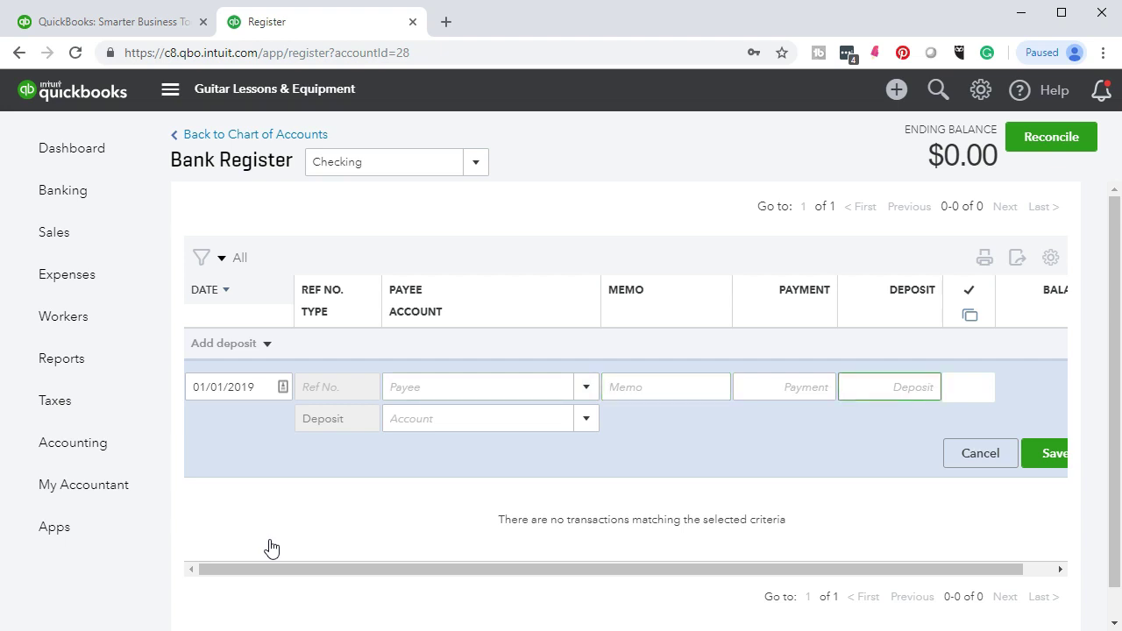
text(15000)
key(Tab)
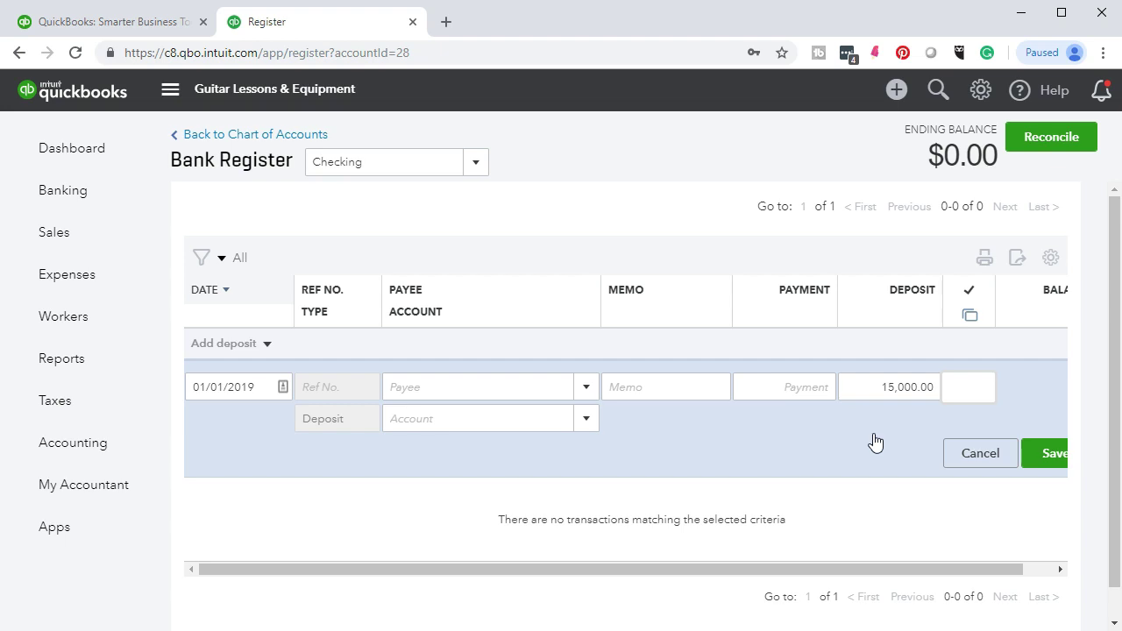
click(868, 423)
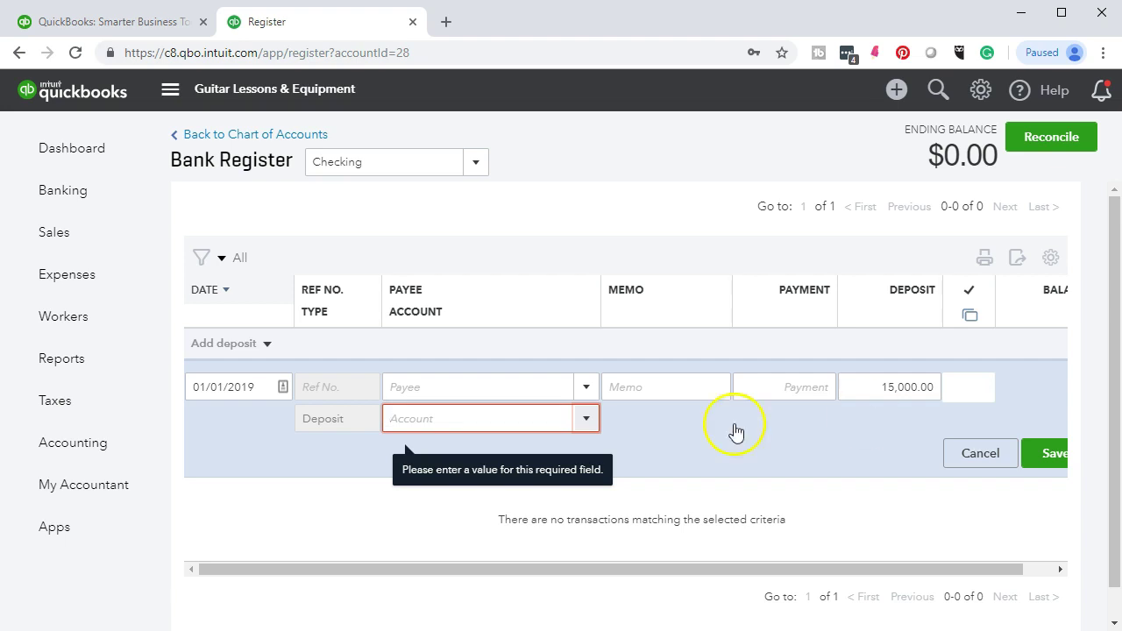
- Assign the 01/01/2019 deposit to the Retained Earnings account and save the transaction
click(588, 419)
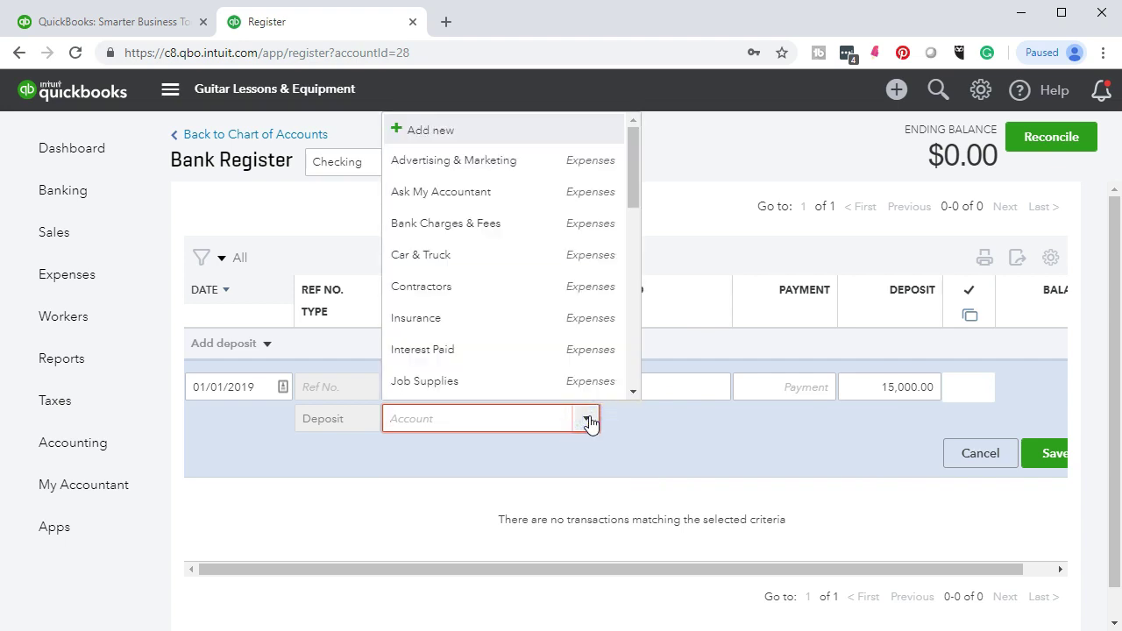
scroll(543, 314, down, 3)
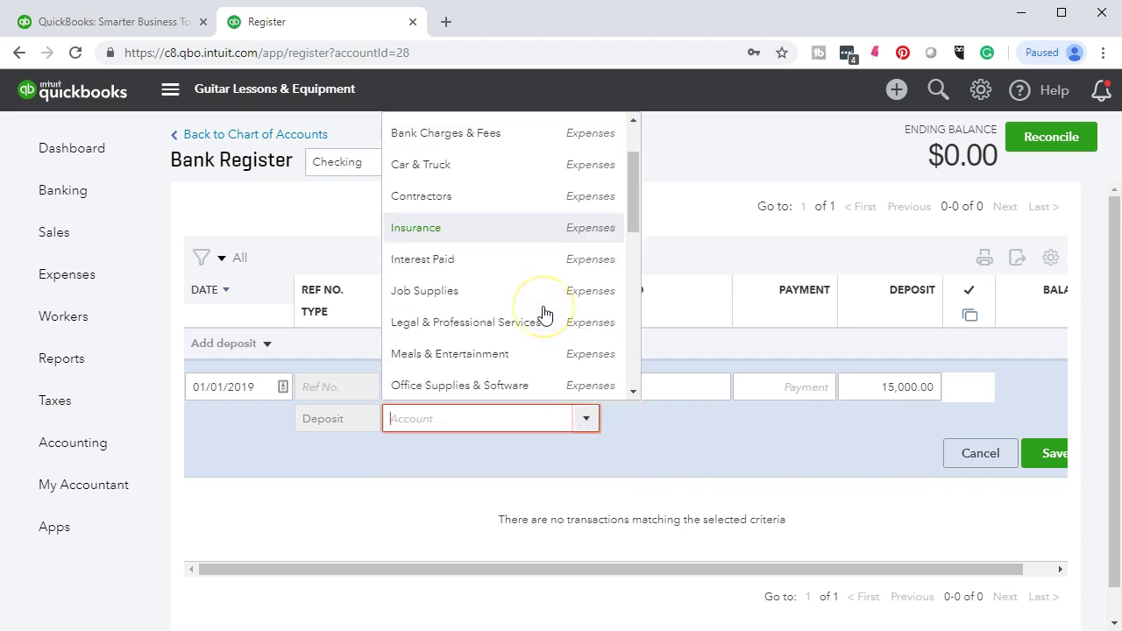
scroll(542, 228, down, 2)
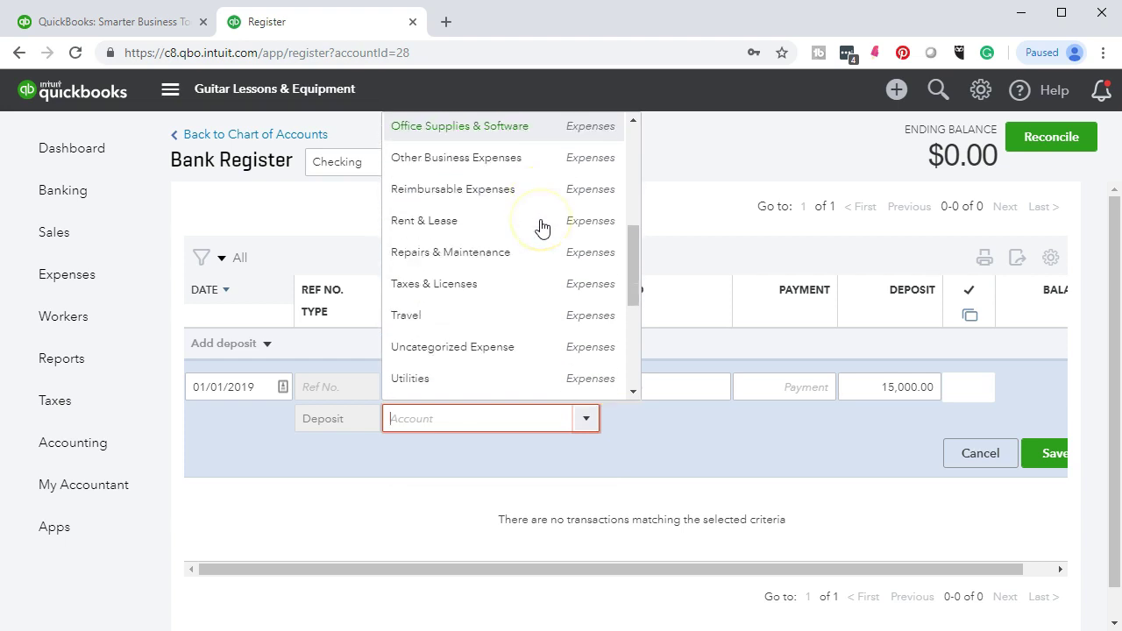
scroll(542, 228, down, 2)
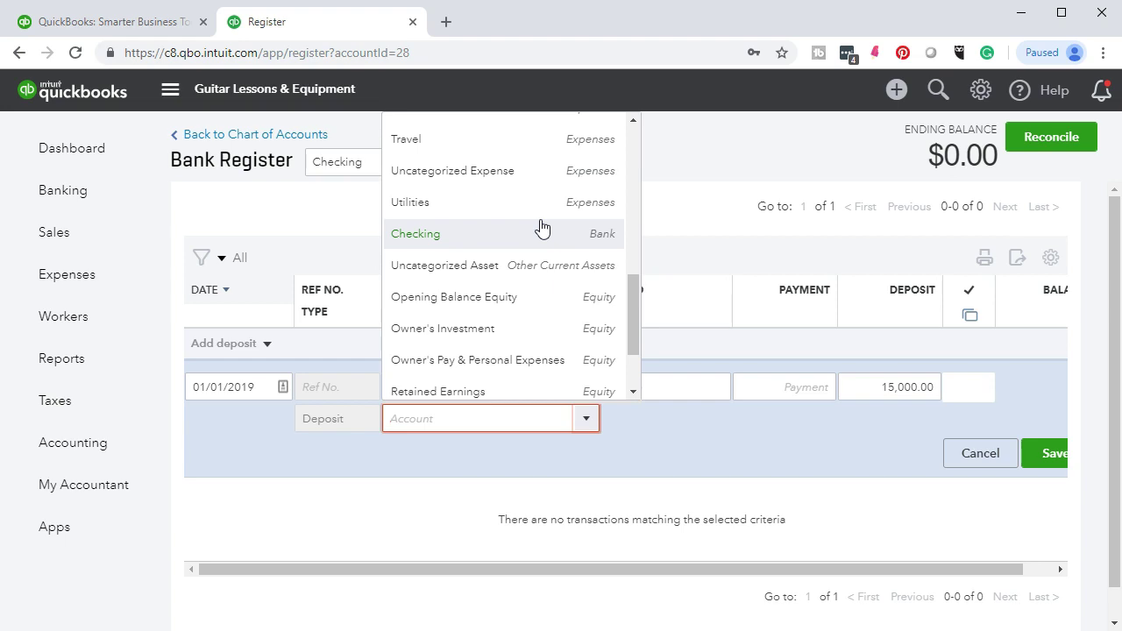
scroll(541, 263, down, 2)
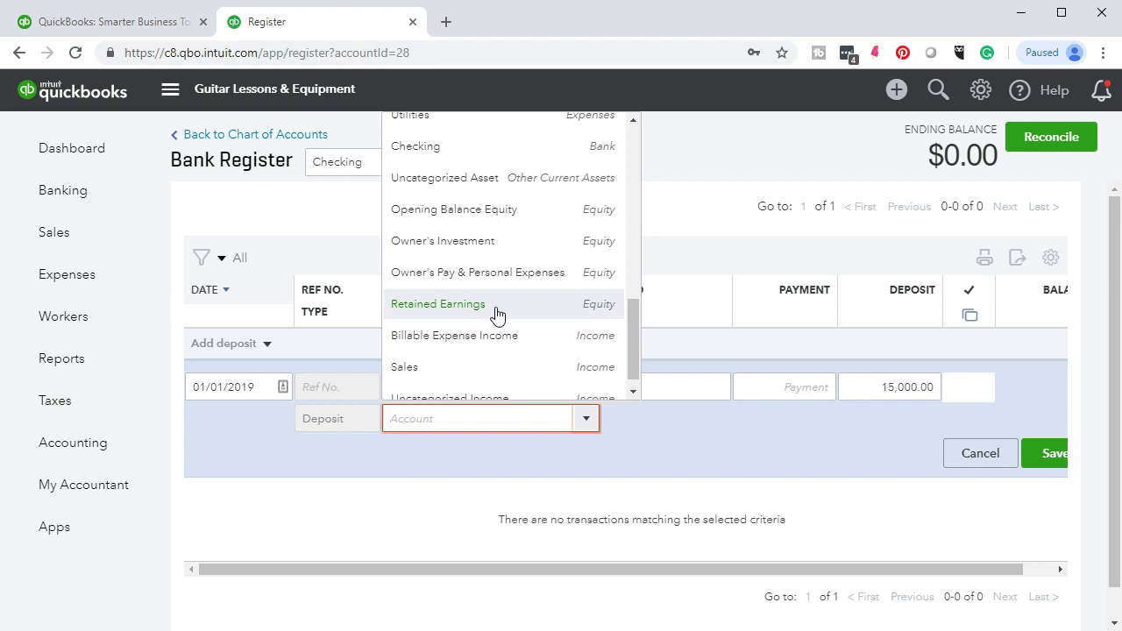
click(497, 304)
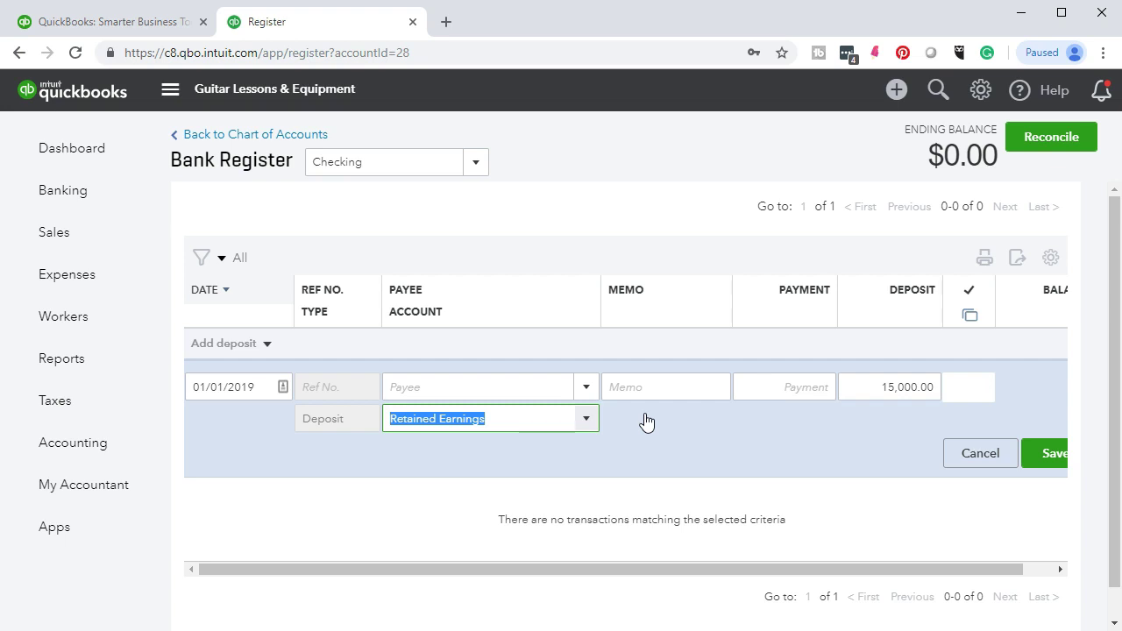
click(1050, 457)
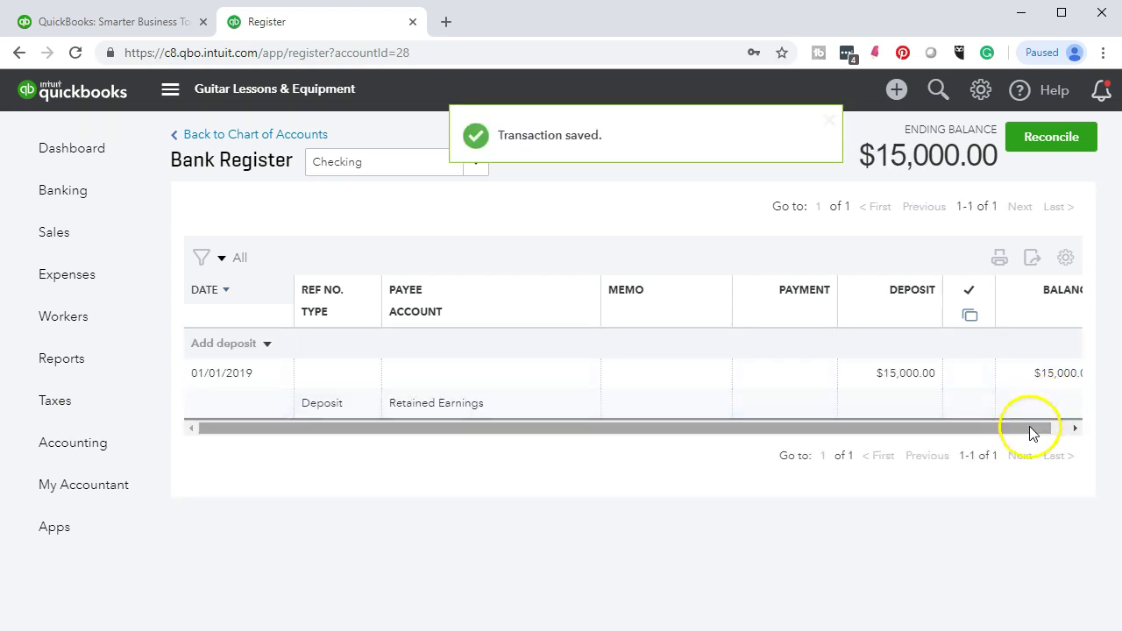
drag(1007, 431, 944, 436)
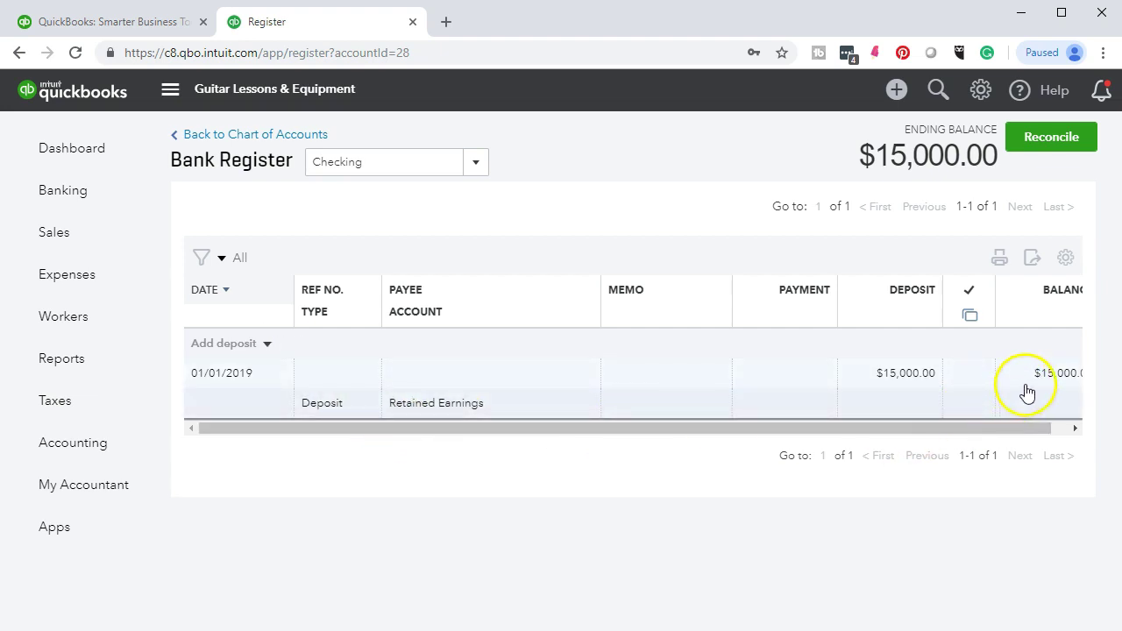
- Switch to the bank statement PDF in Acrobat Reader and highlight the January 1 balance amount
click(773, 630)
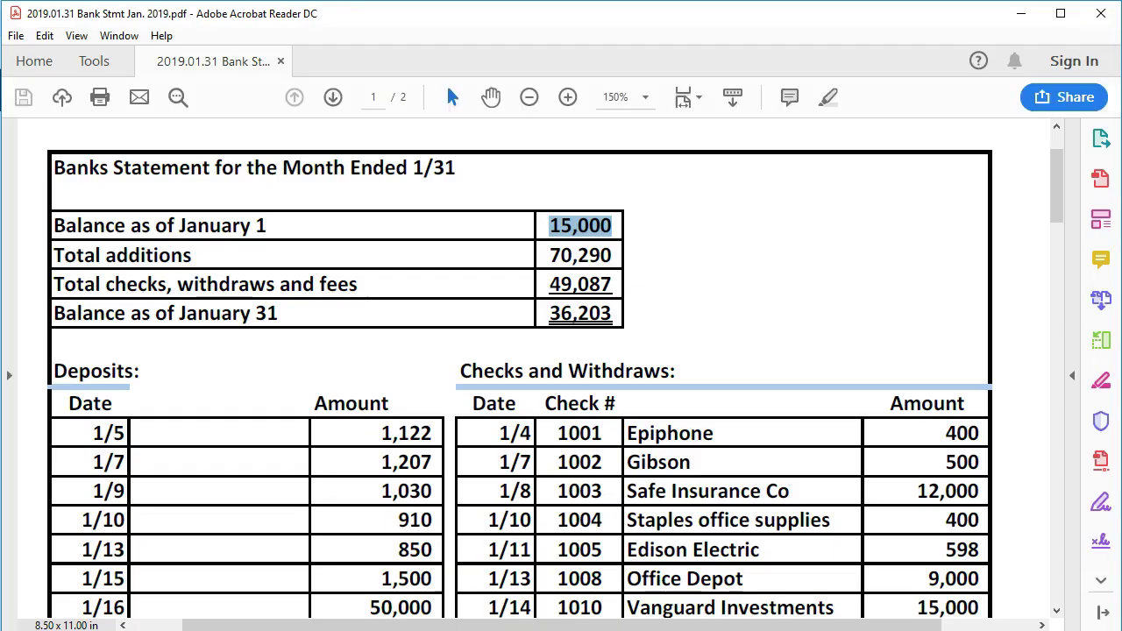
drag(556, 225, 617, 228)
right_click(616, 227)
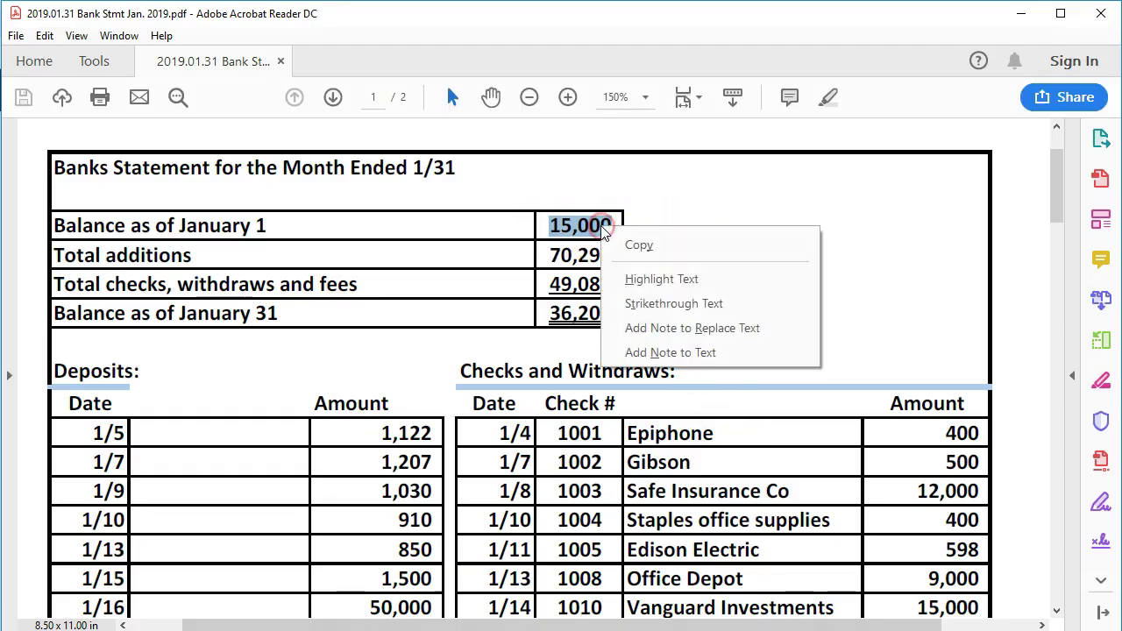
click(638, 278)
click(599, 227)
right_click(601, 227)
click(673, 186)
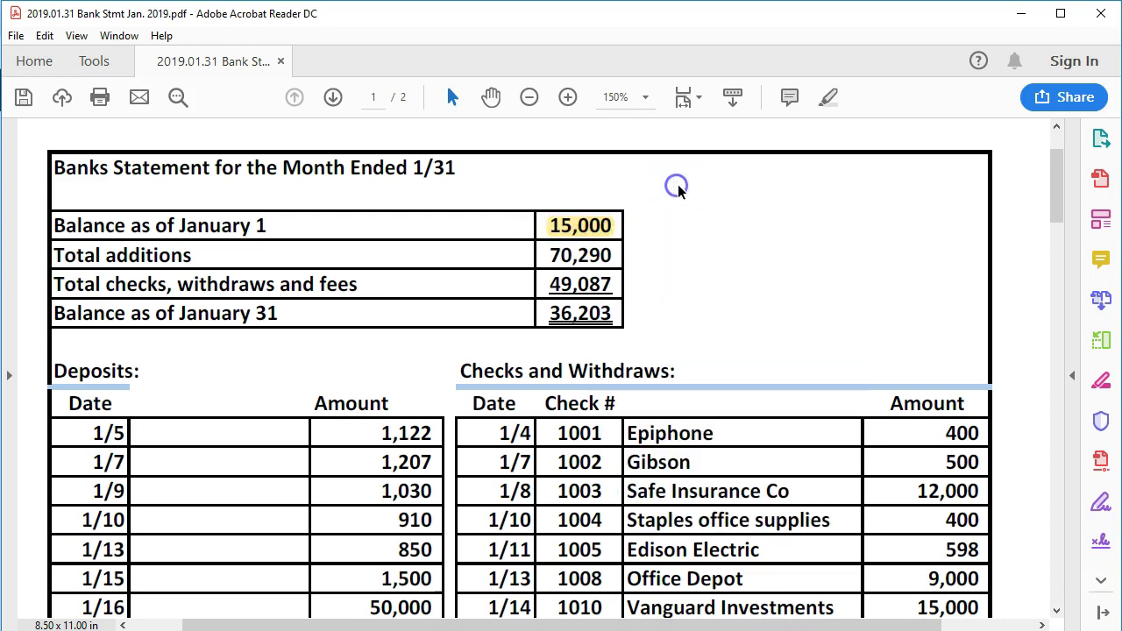
- Examine the statement's total additions and the dates and amounts in its Deposits list
drag(553, 250, 609, 255)
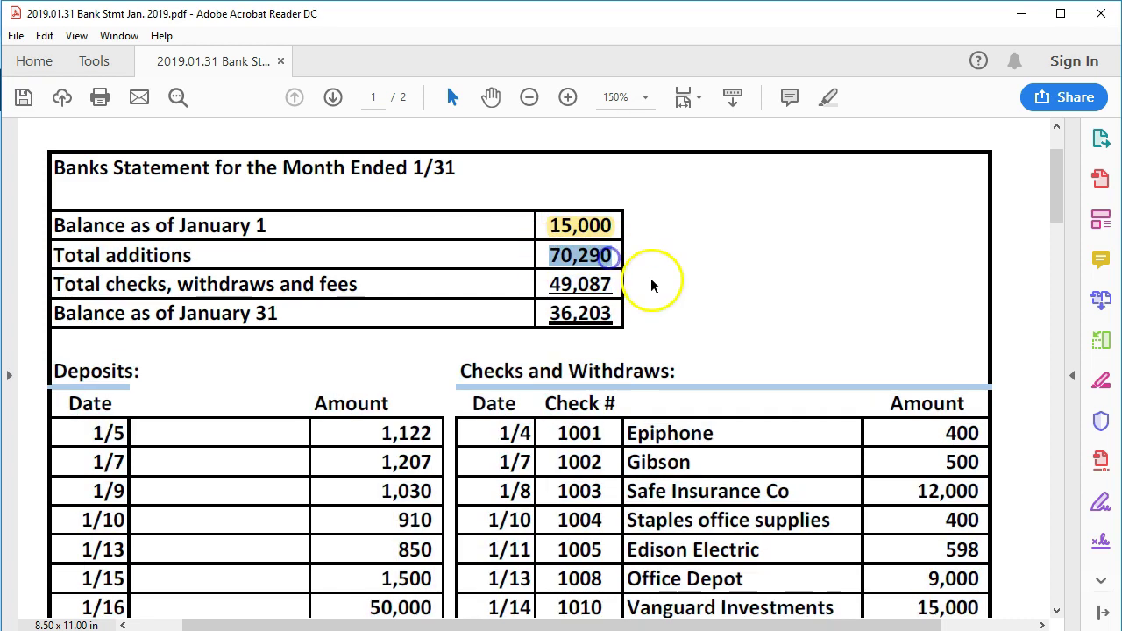
scroll(651, 285, down, 1)
scroll(651, 280, down, 2)
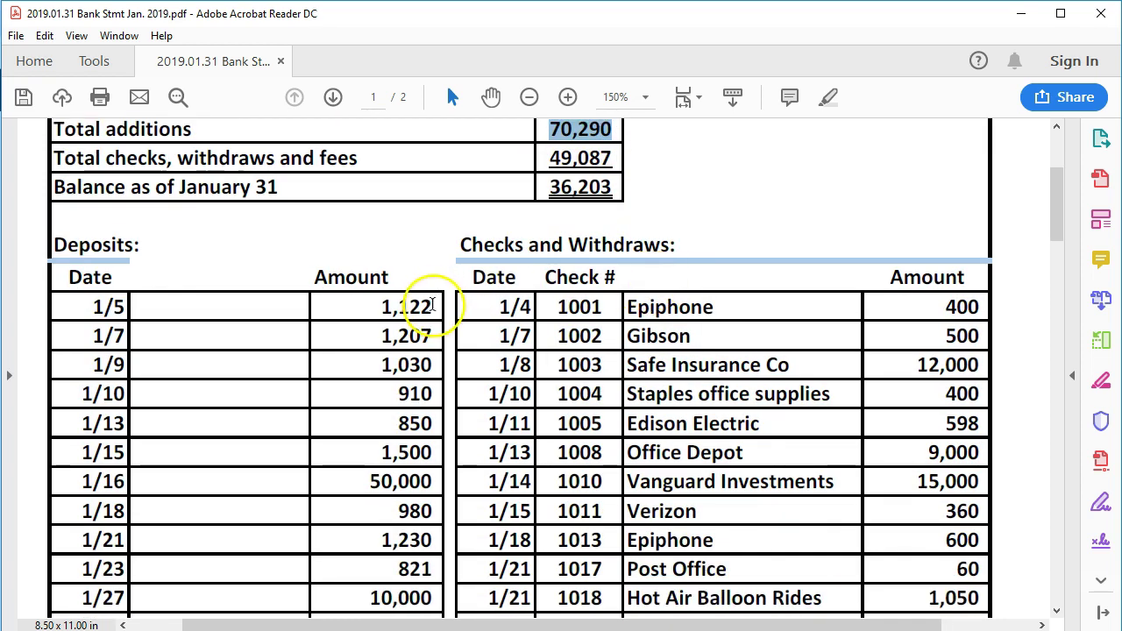
scroll(433, 305, down, 1)
scroll(435, 302, down, 1)
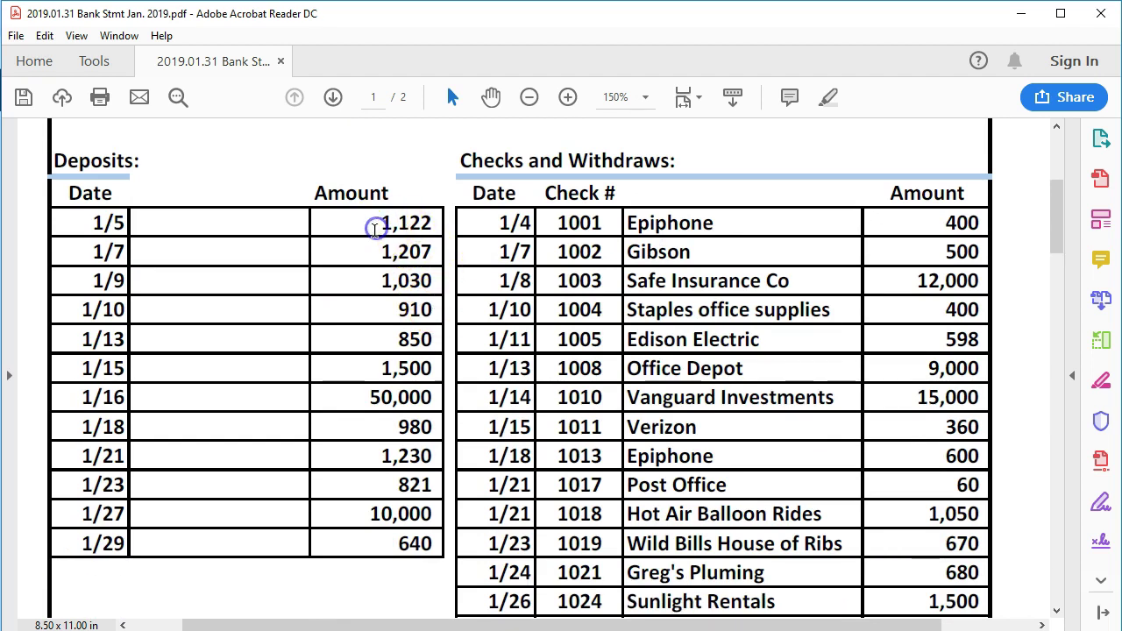
click(503, 293)
- Switch back to the QuickBooks Checking register and start a new deposit dated 01/05/2019
click(783, 629)
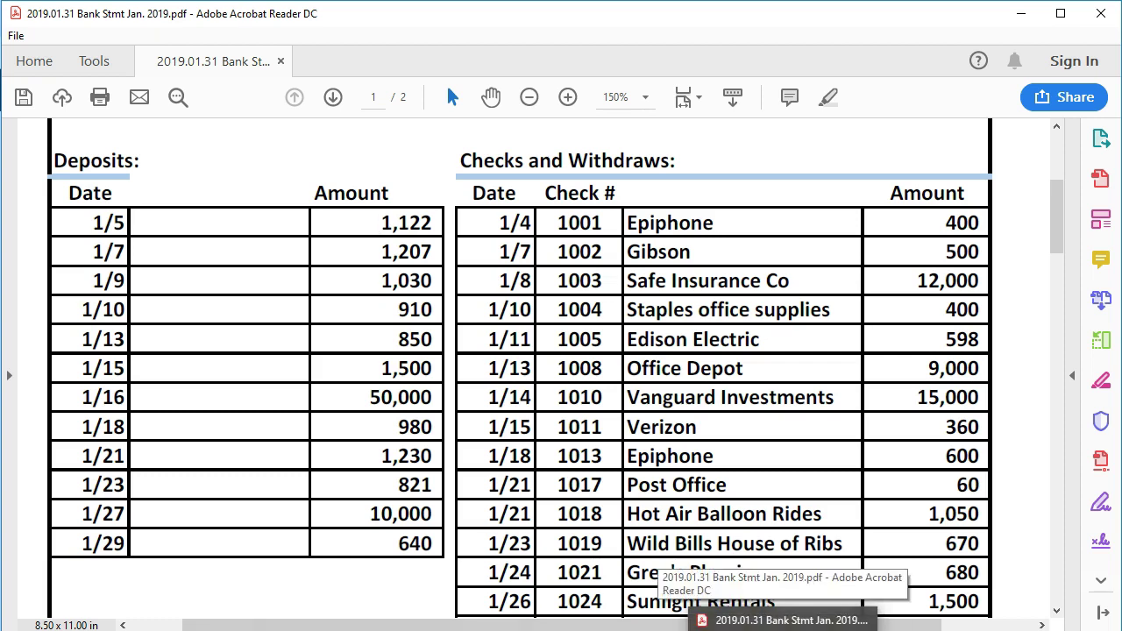
click(267, 344)
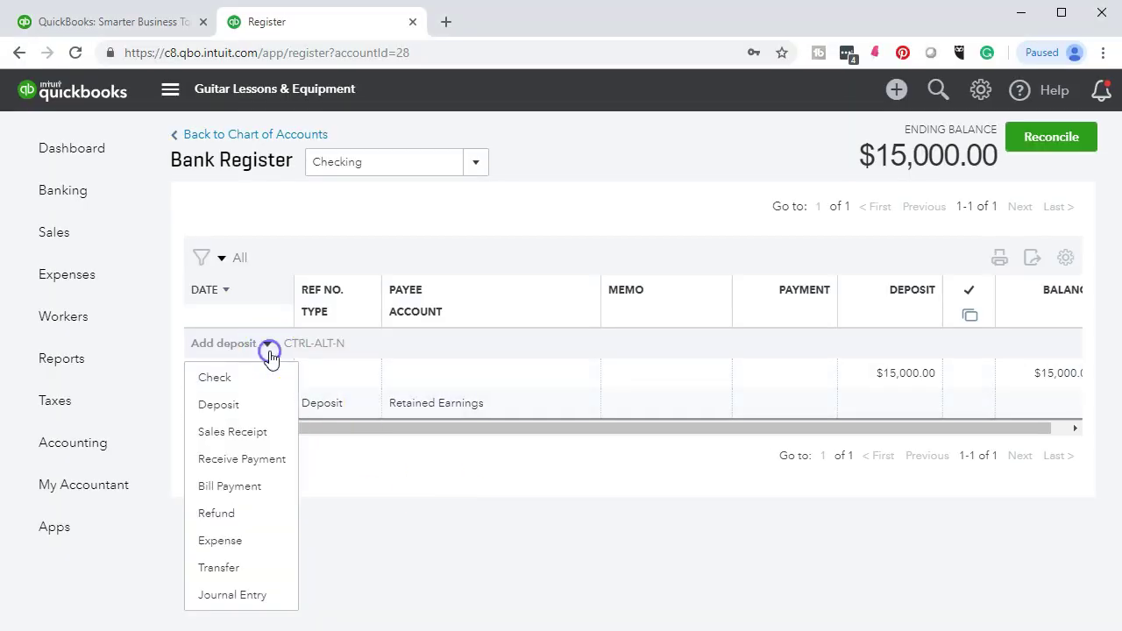
click(219, 401)
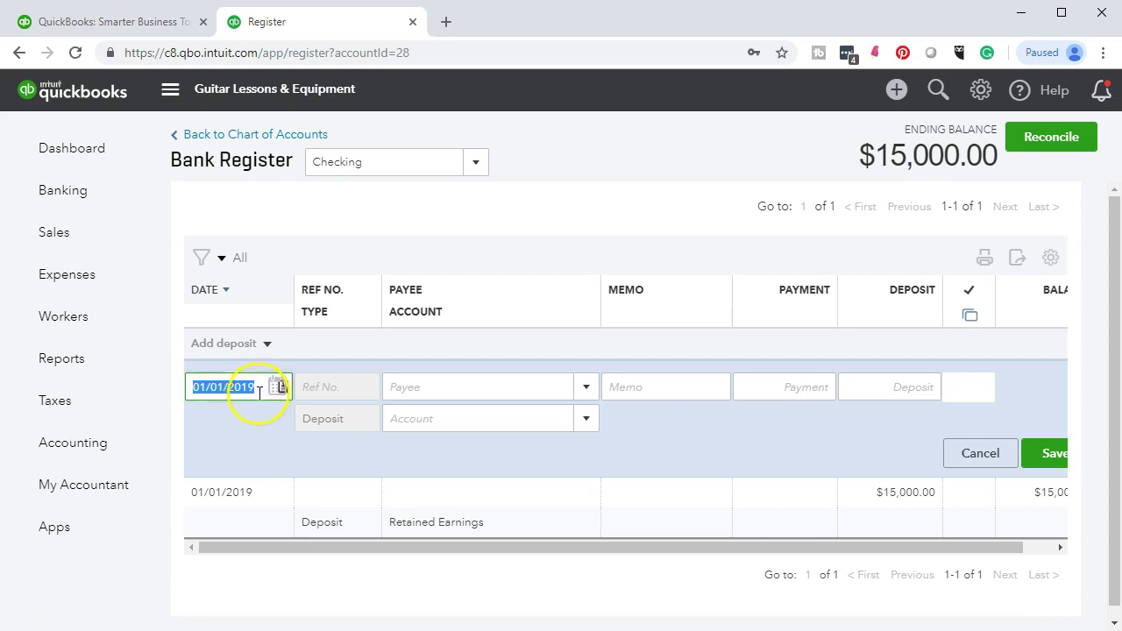
click(253, 384)
key(plus)
key(plus)
key(plus)
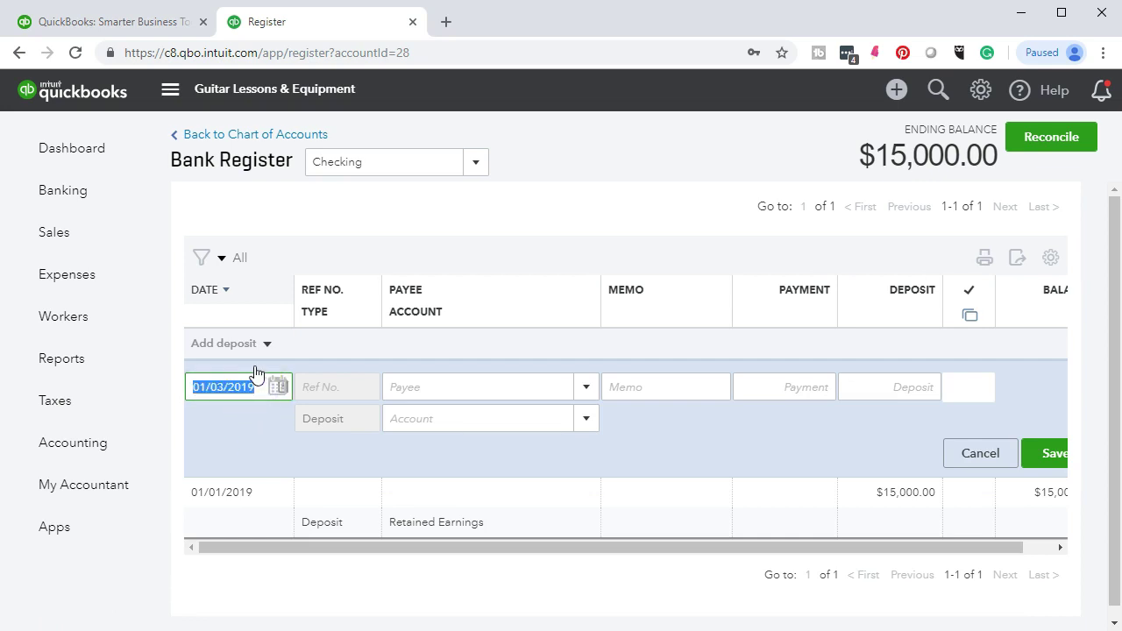
key(plus)
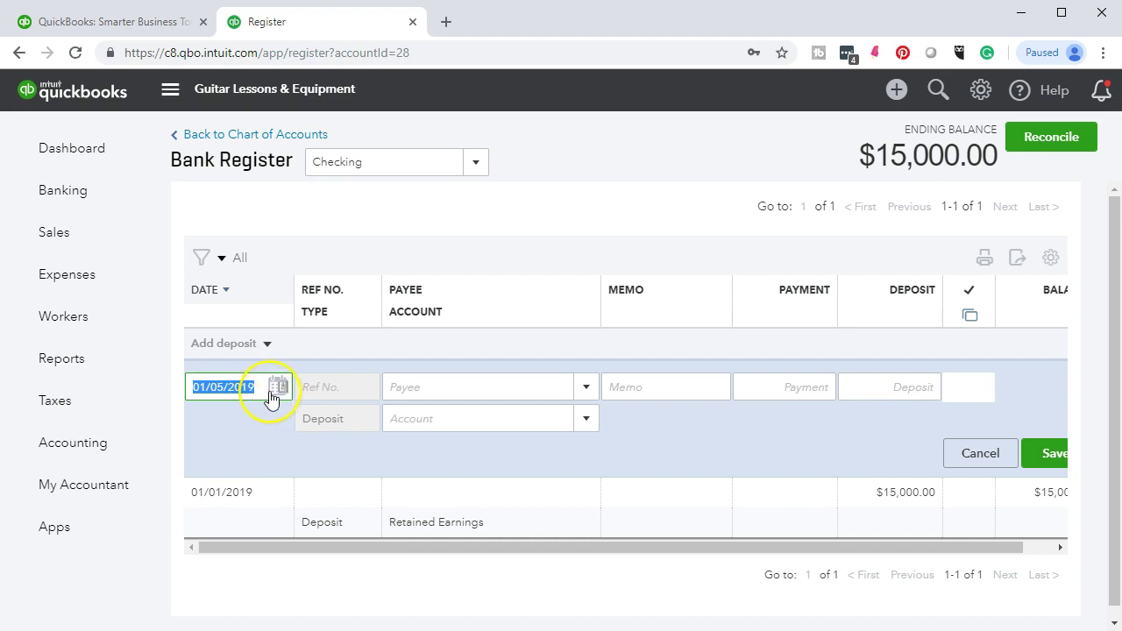
- Enter a deposit amount of 1,207.00 for 01/05/2019, leaving the payee and memo blank
key(Tab)
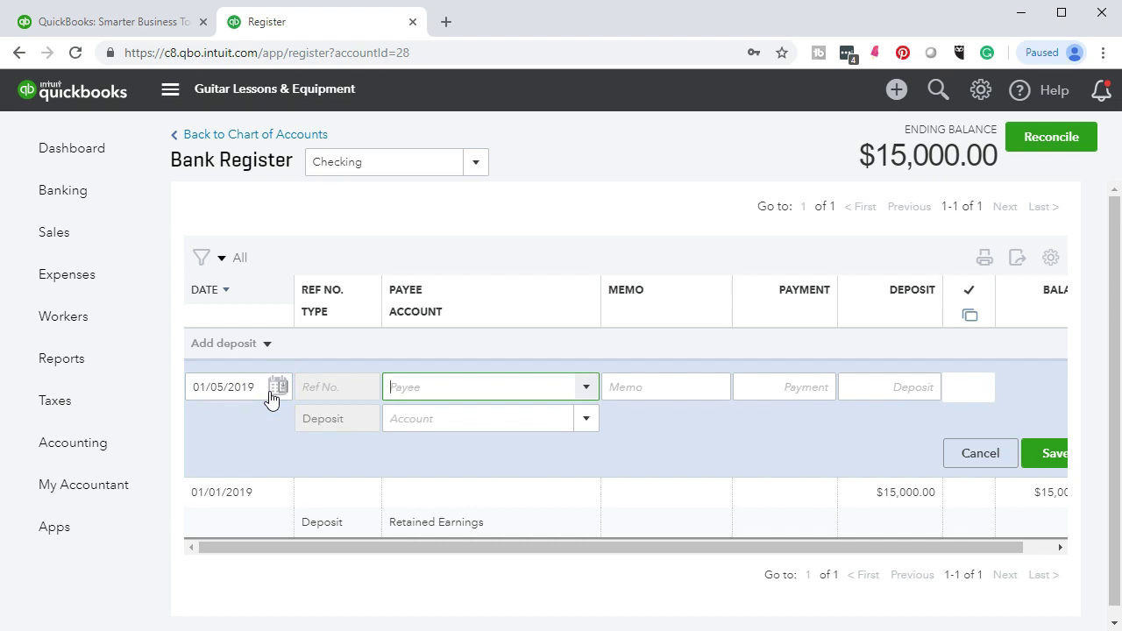
key(Tab)
key(Tab)
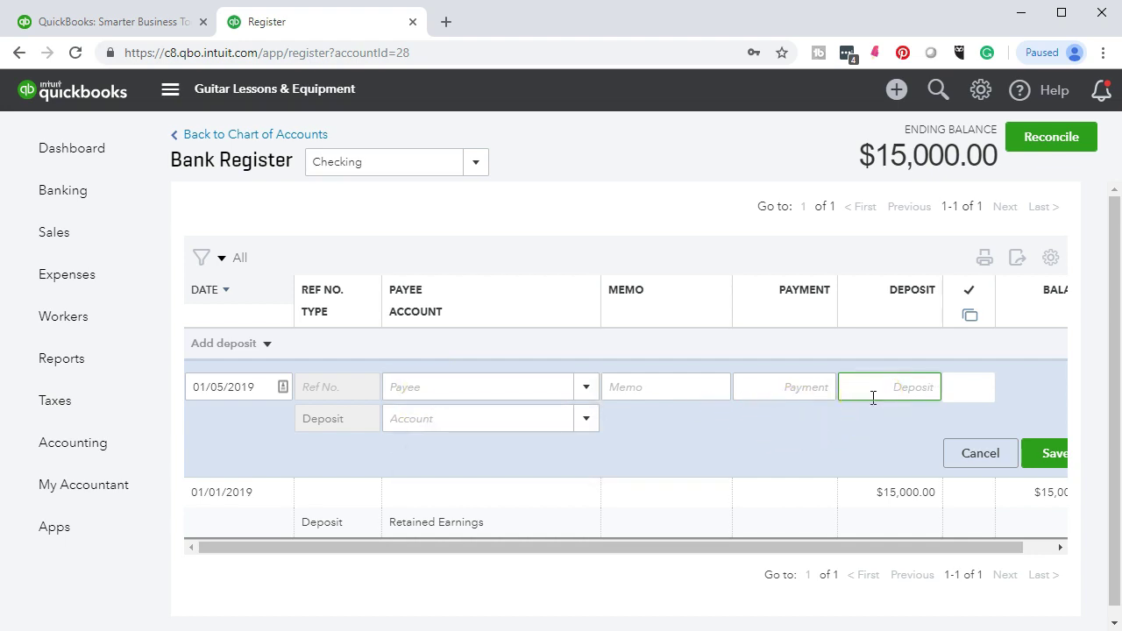
text(1207)
key(Tab)
click(575, 516)
click(723, 460)
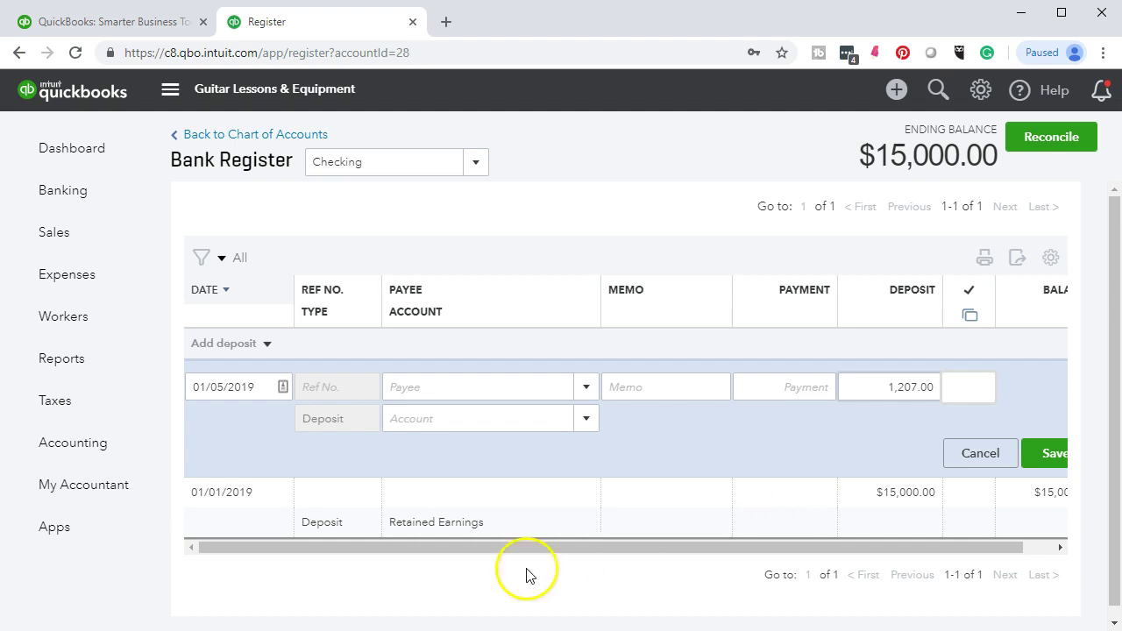
- Assign the 01/05/2019 deposit to the Sales income account and save the transaction
key(Tab)
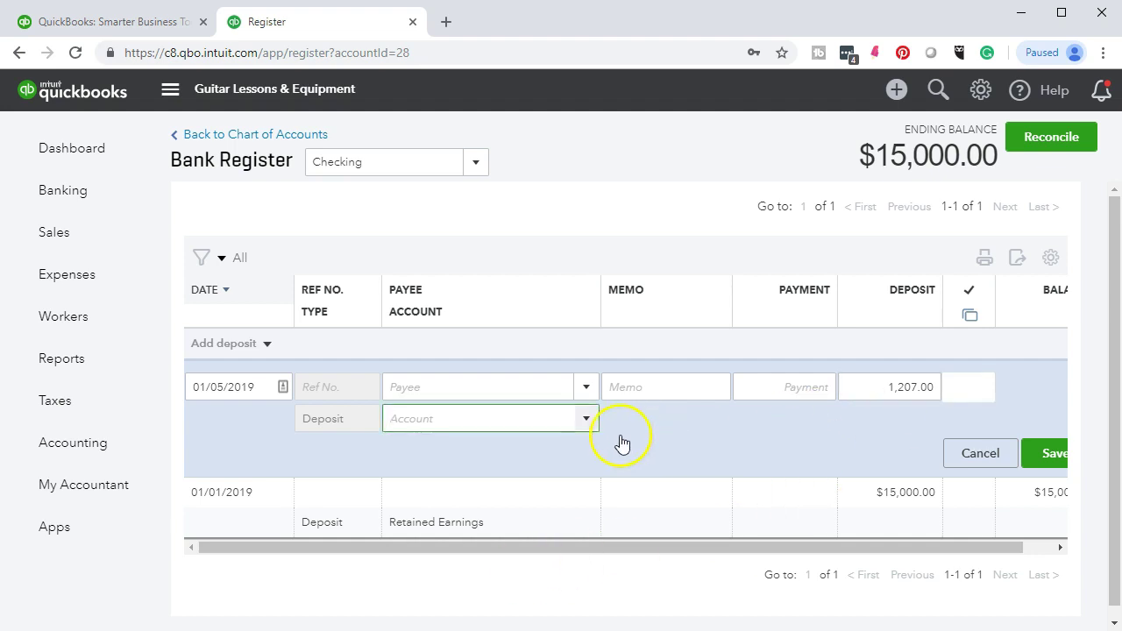
click(586, 420)
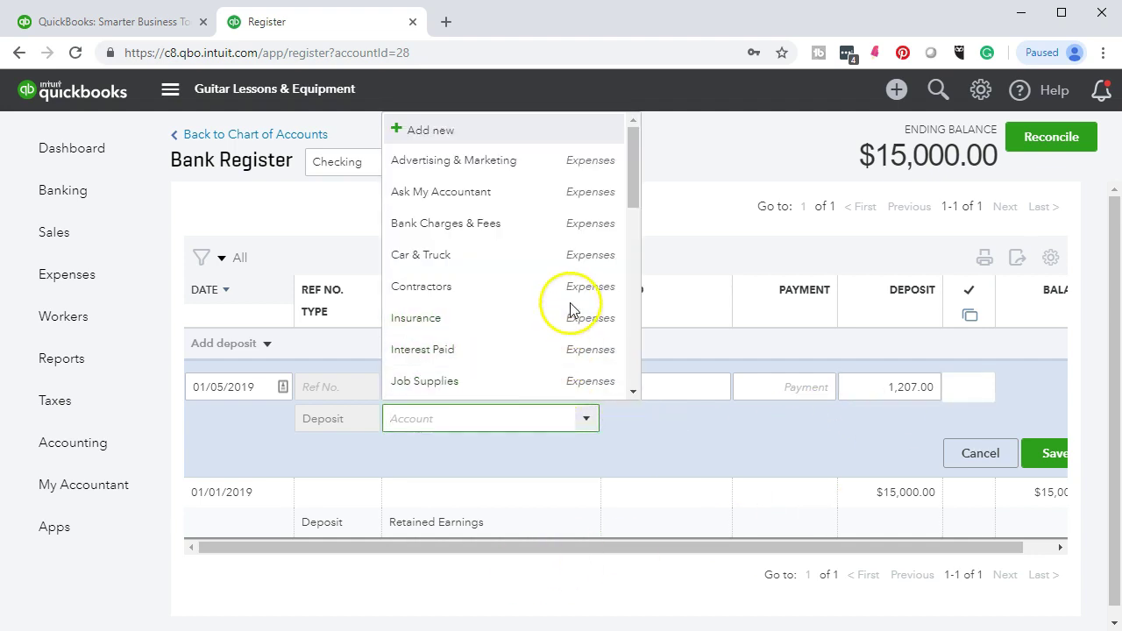
scroll(572, 313, down, 3)
scroll(572, 310, down, 5)
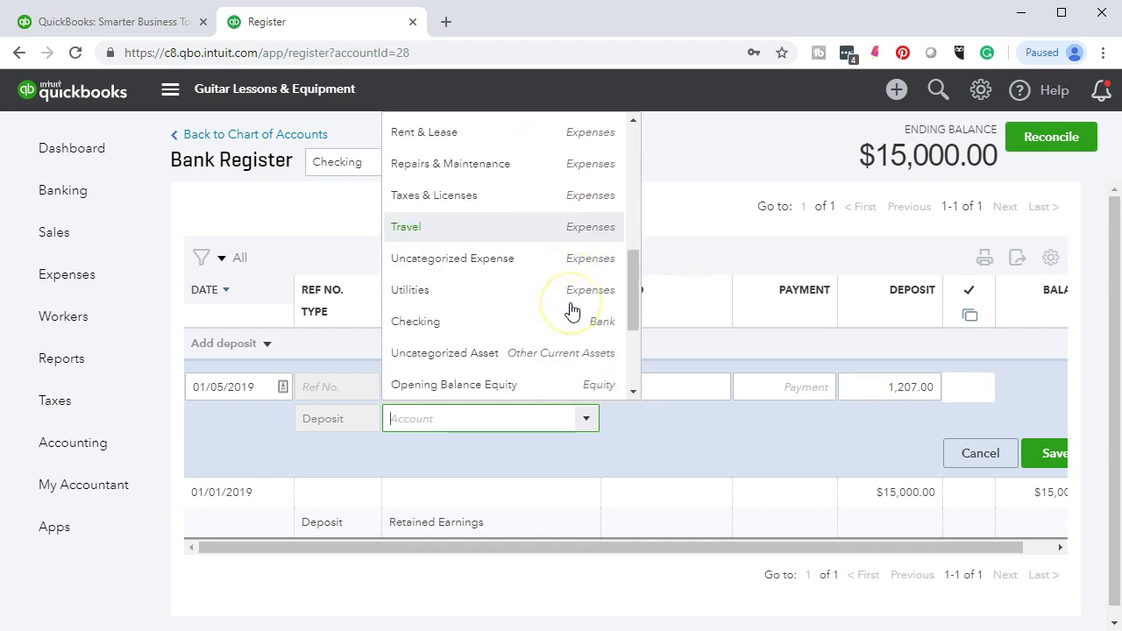
scroll(570, 312, down, 1)
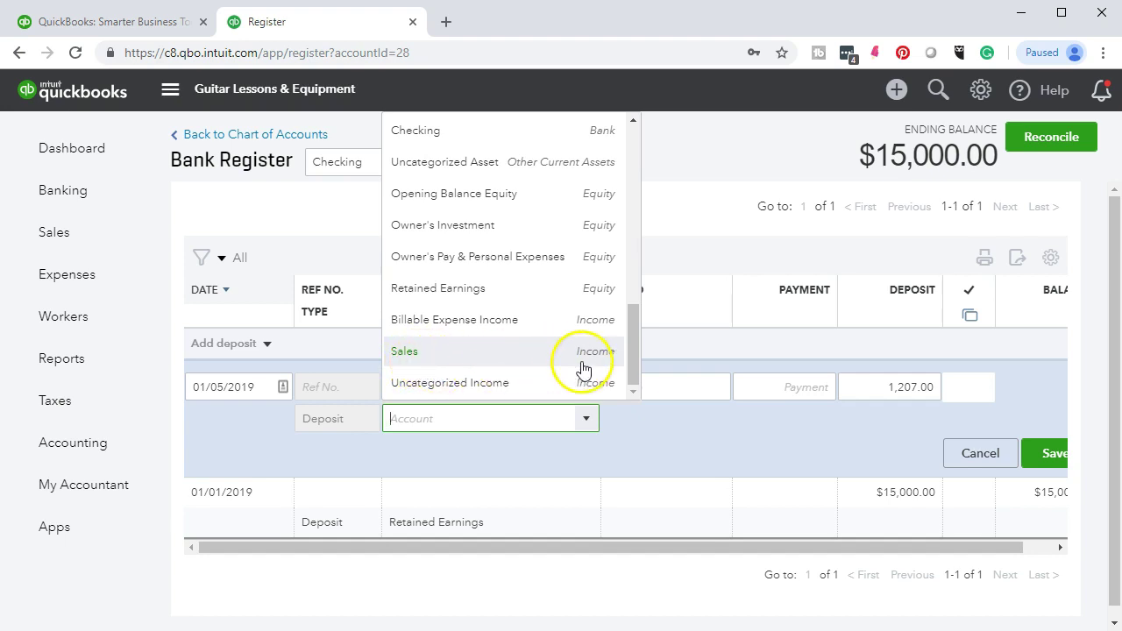
click(549, 360)
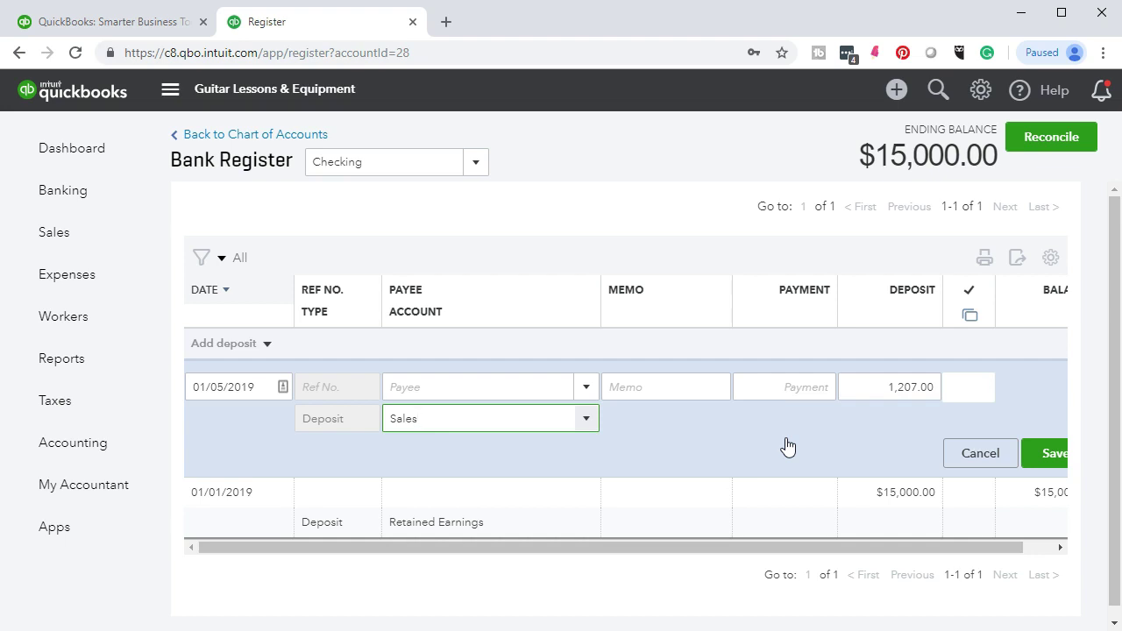
click(1041, 461)
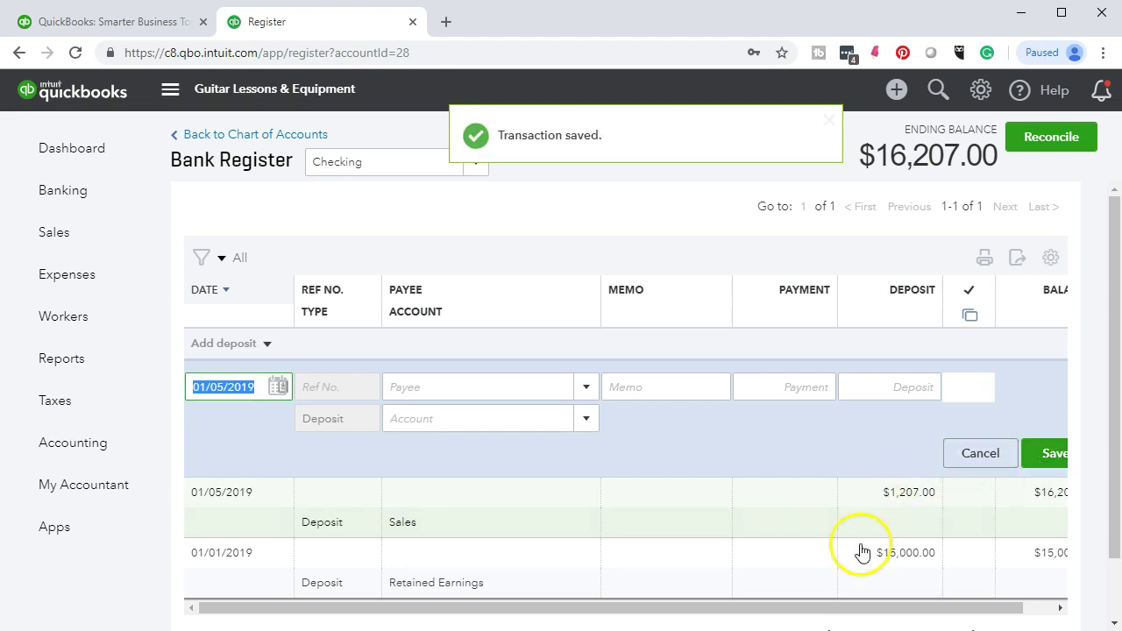
- Switch to the bank statement PDF in Acrobat Reader and highlight the 1/5 deposit amount of 1,122
click(784, 628)
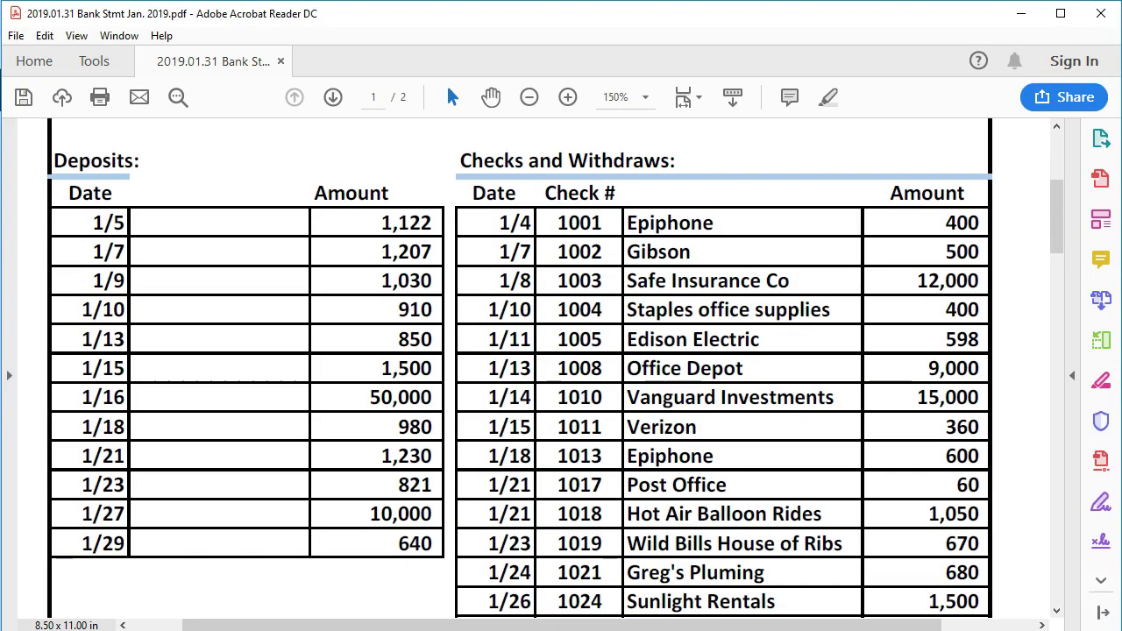
drag(382, 223, 449, 223)
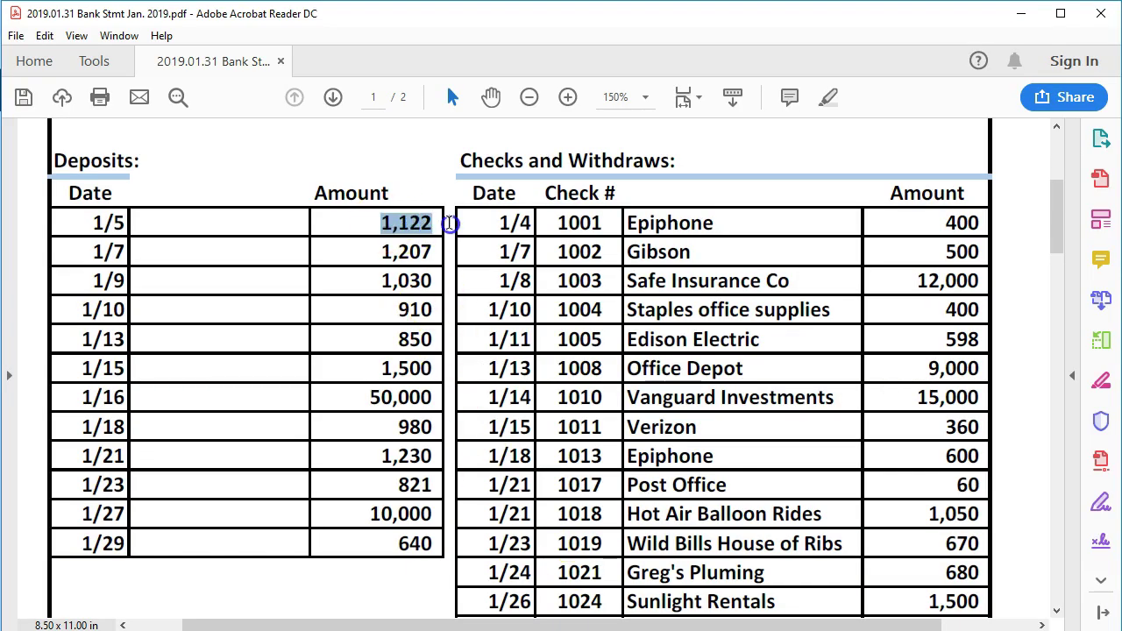
right_click(421, 226)
click(443, 276)
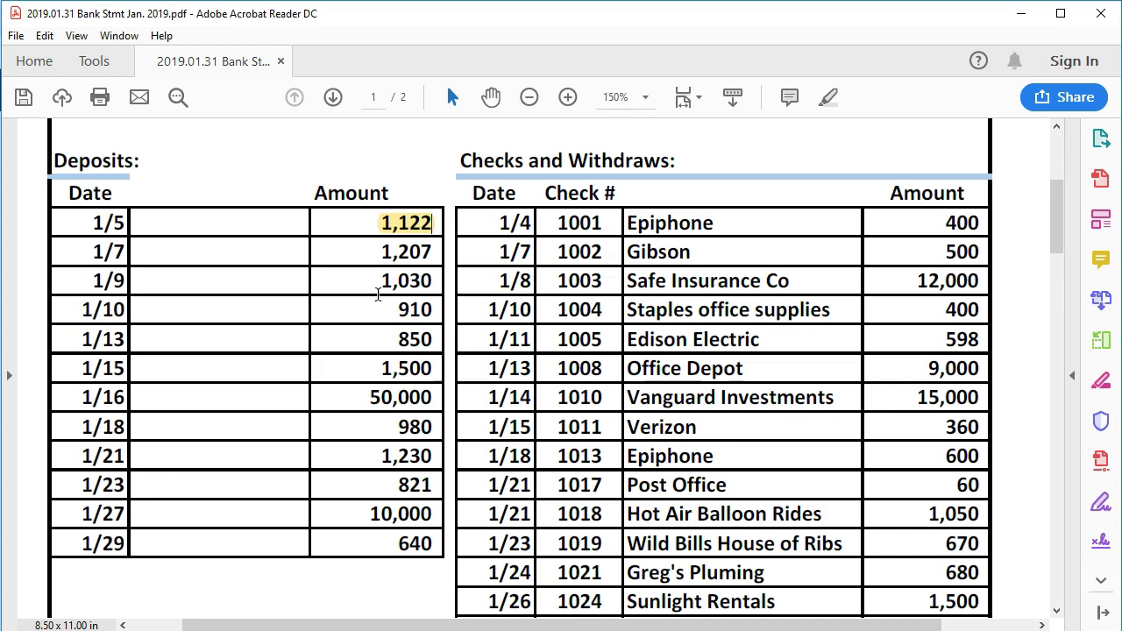
click(299, 292)
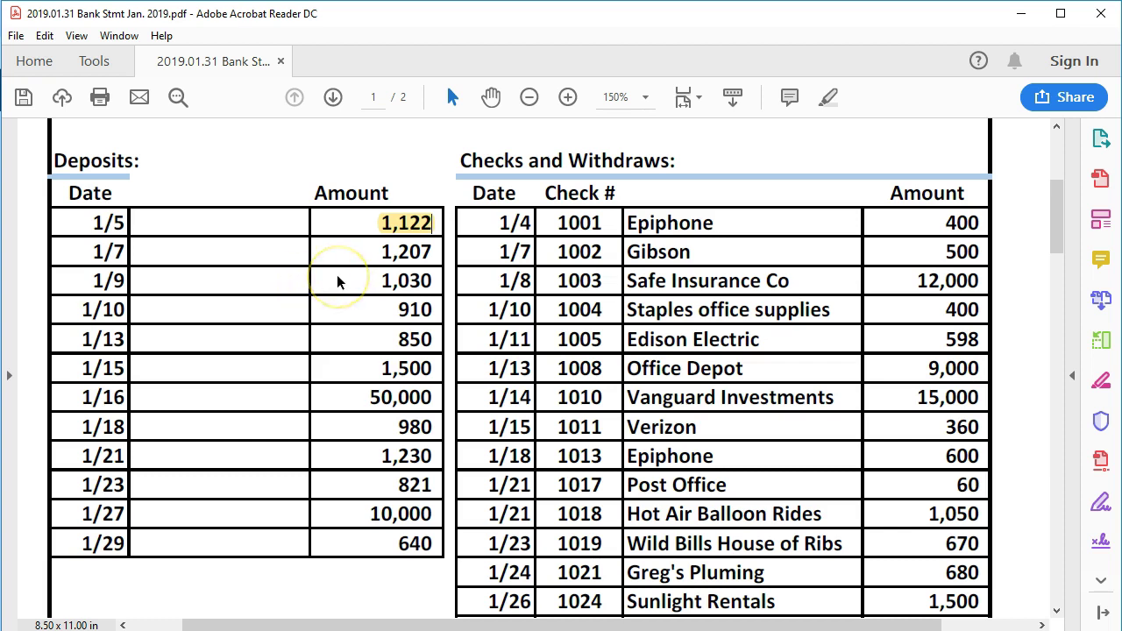
- Return to the QuickBooks register and enter a deposit dated 01/07/2019 for 1,207.00, leaving payee and memo blank
key(alt+Tab)
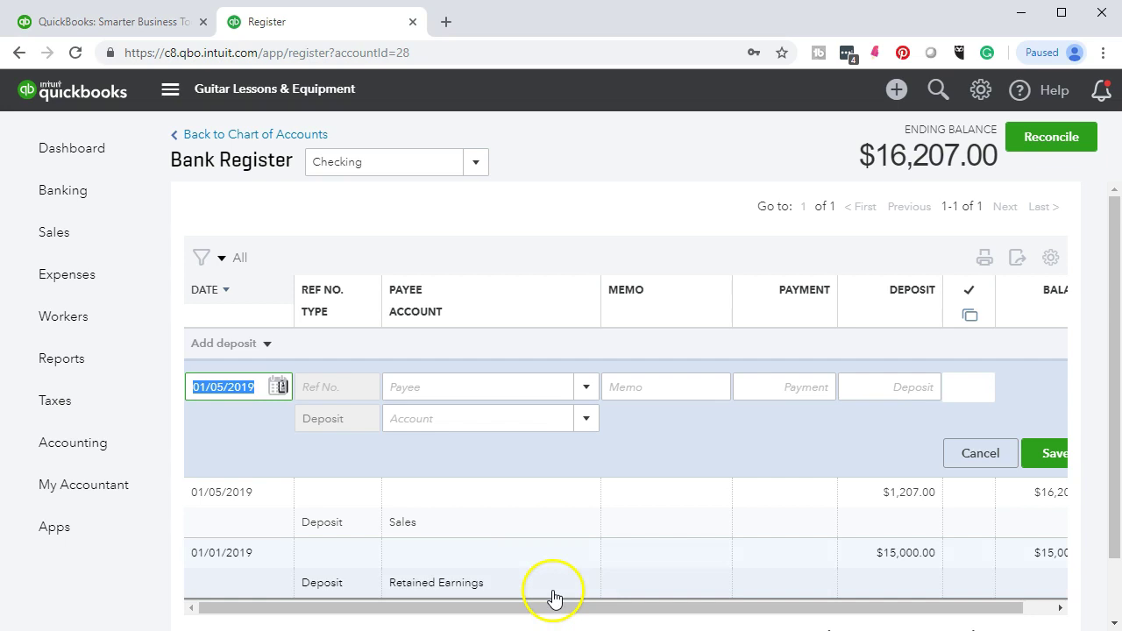
key(plus)
key(plus)
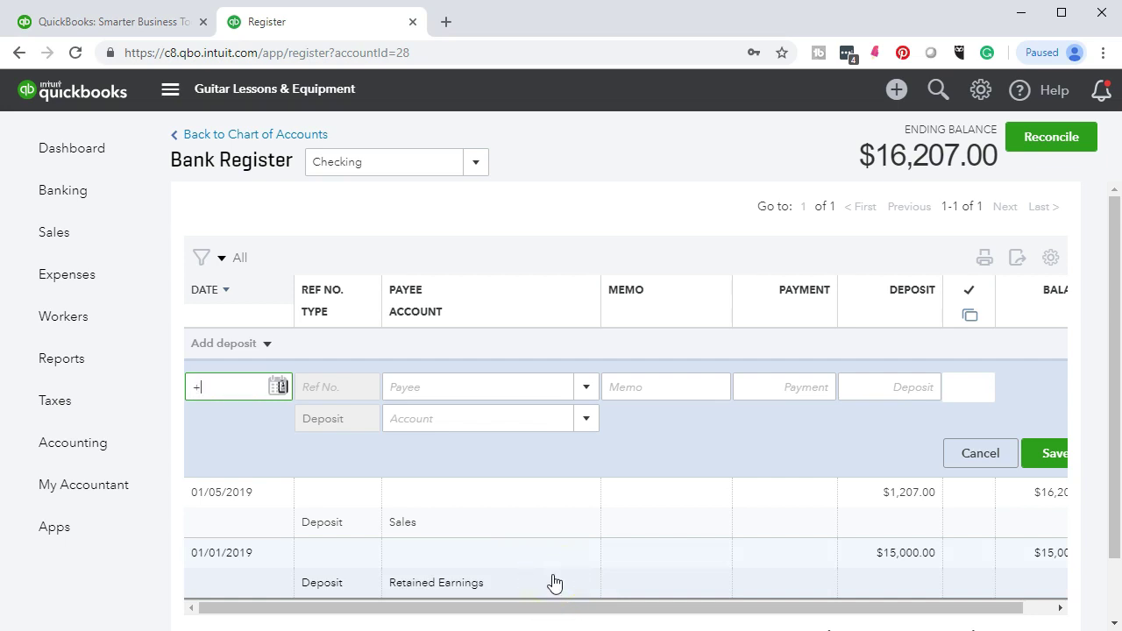
key(Tab)
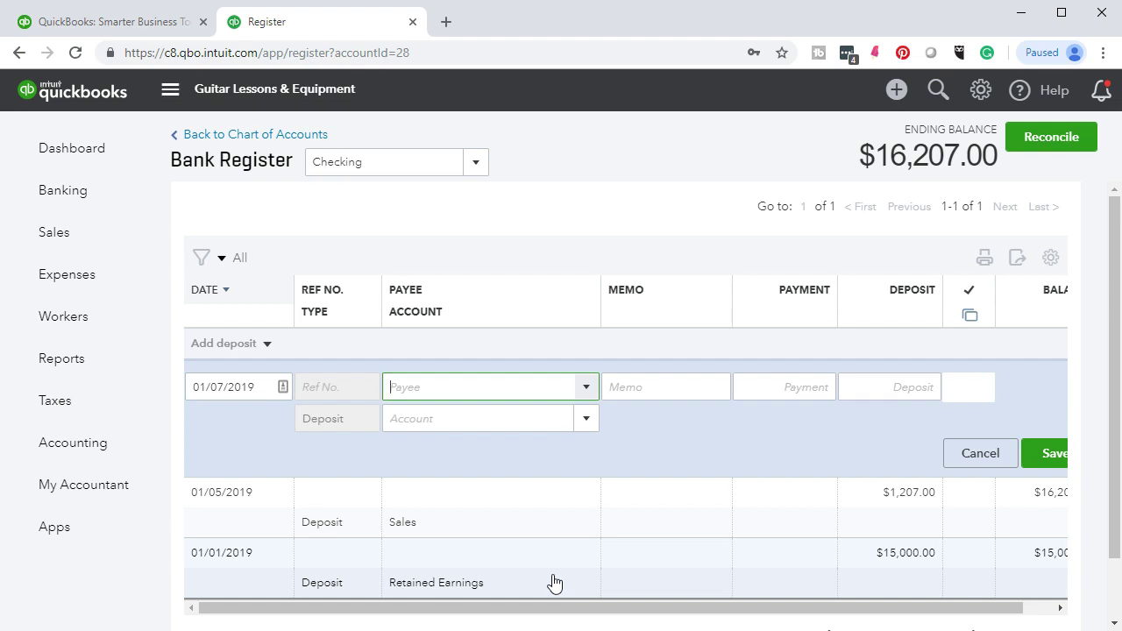
key(Tab)
key(Tab)
key(Tab)
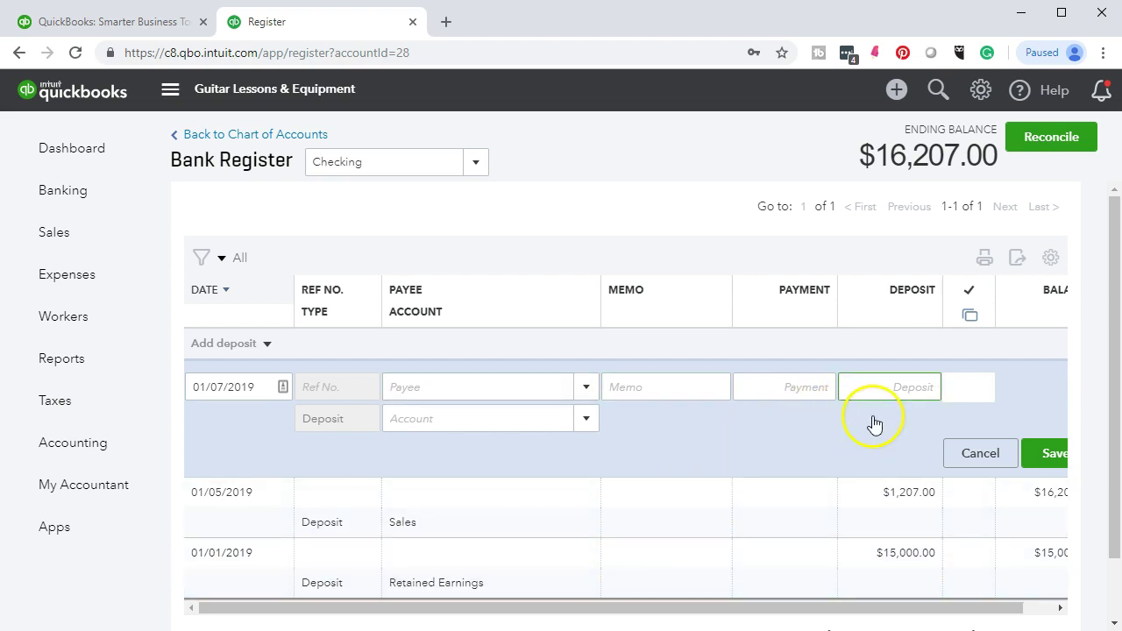
text(1207)
key(Tab)
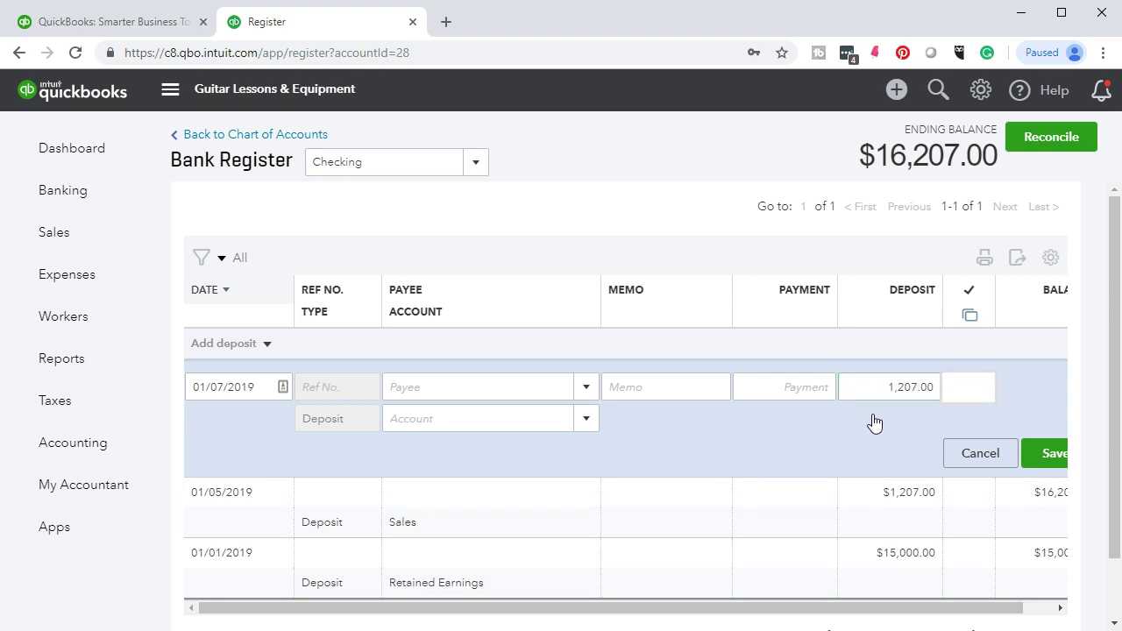
- Assign the 01/07/2019 deposit to the Sales income account and save the transaction
click(587, 421)
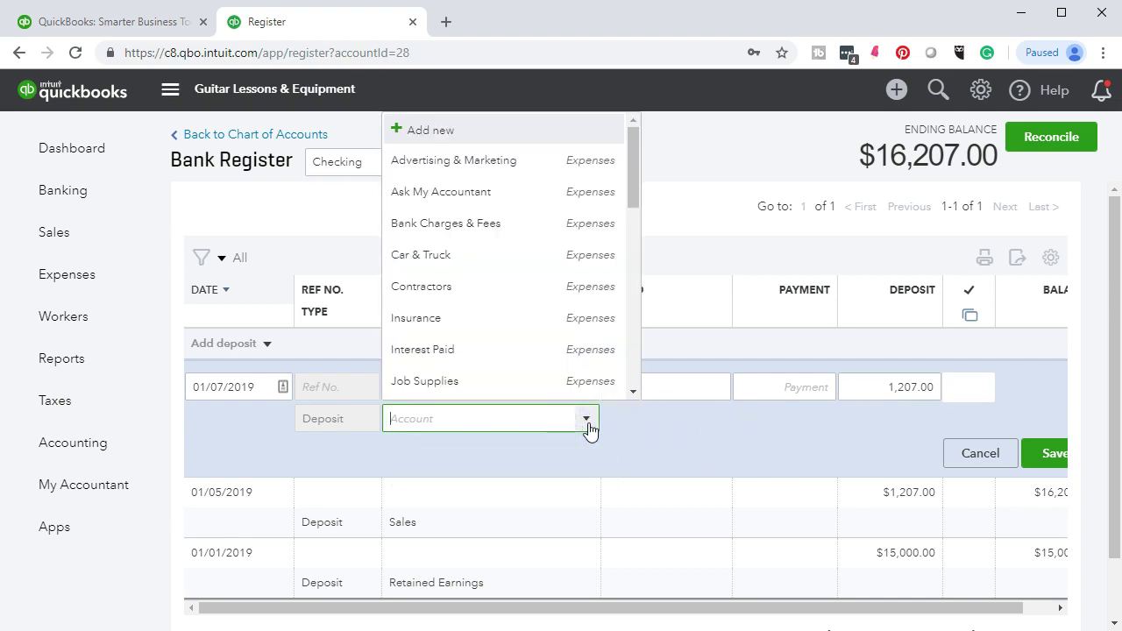
text(Sales)
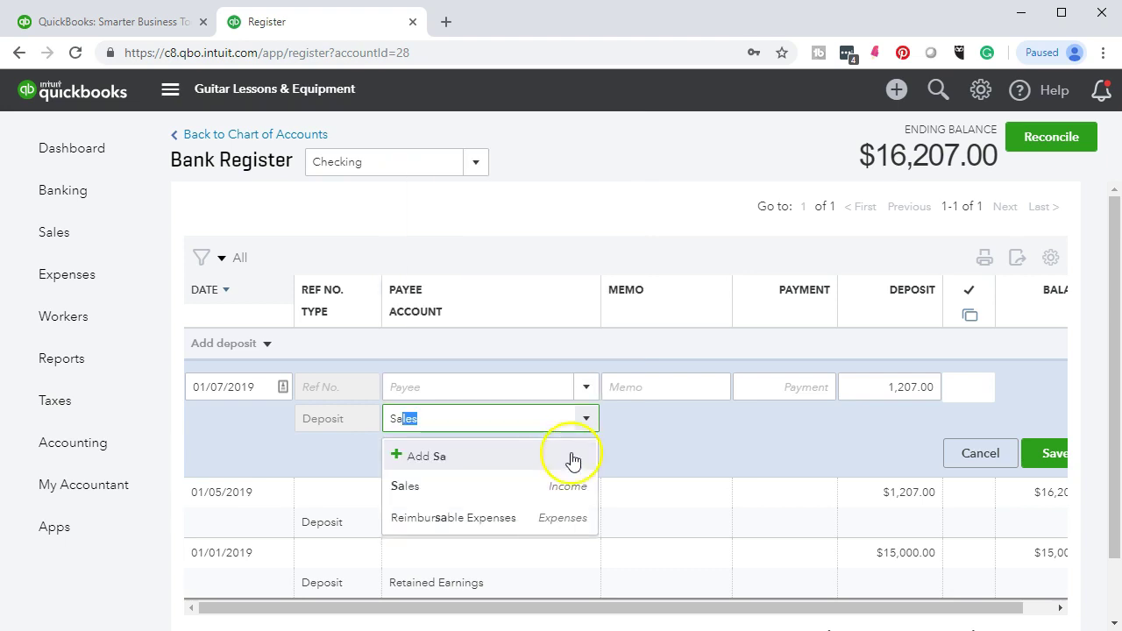
click(443, 487)
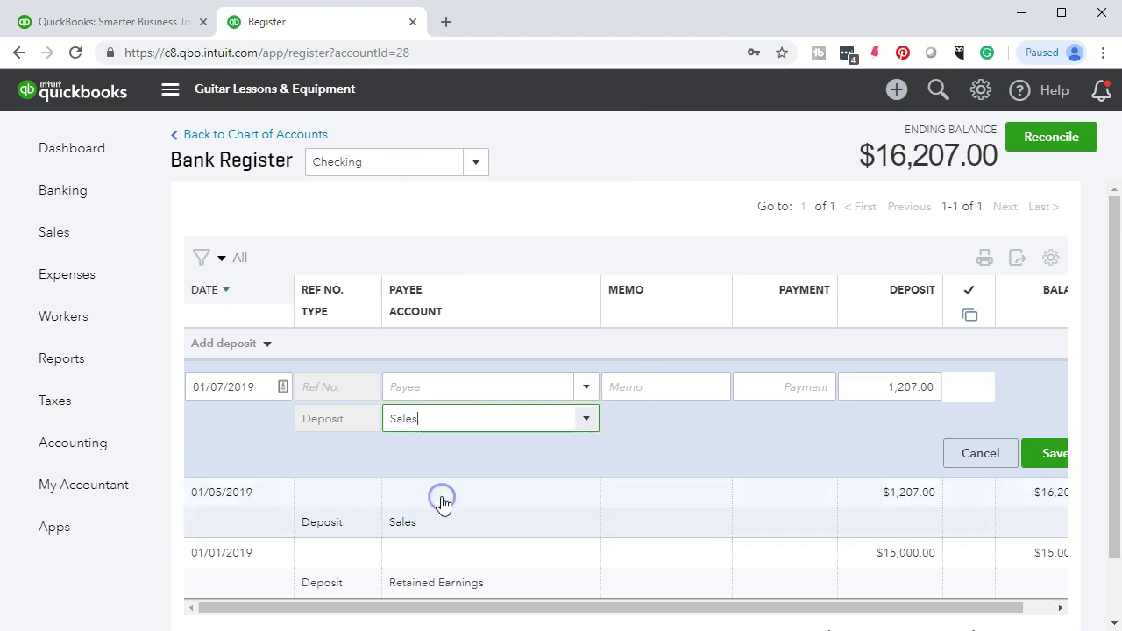
click(1044, 464)
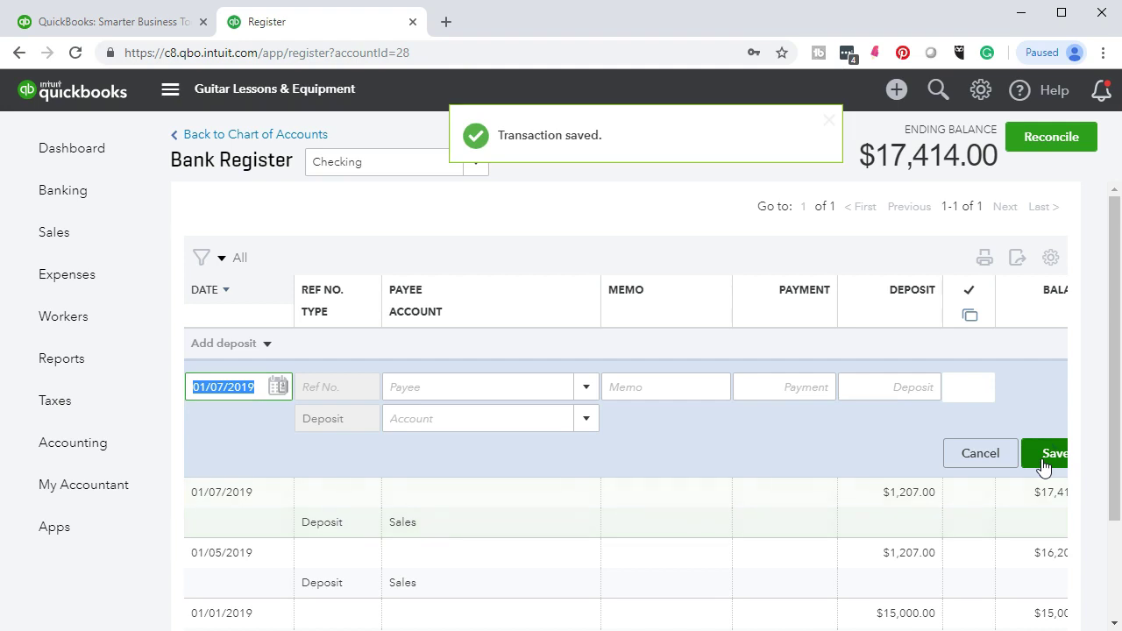
click(1051, 458)
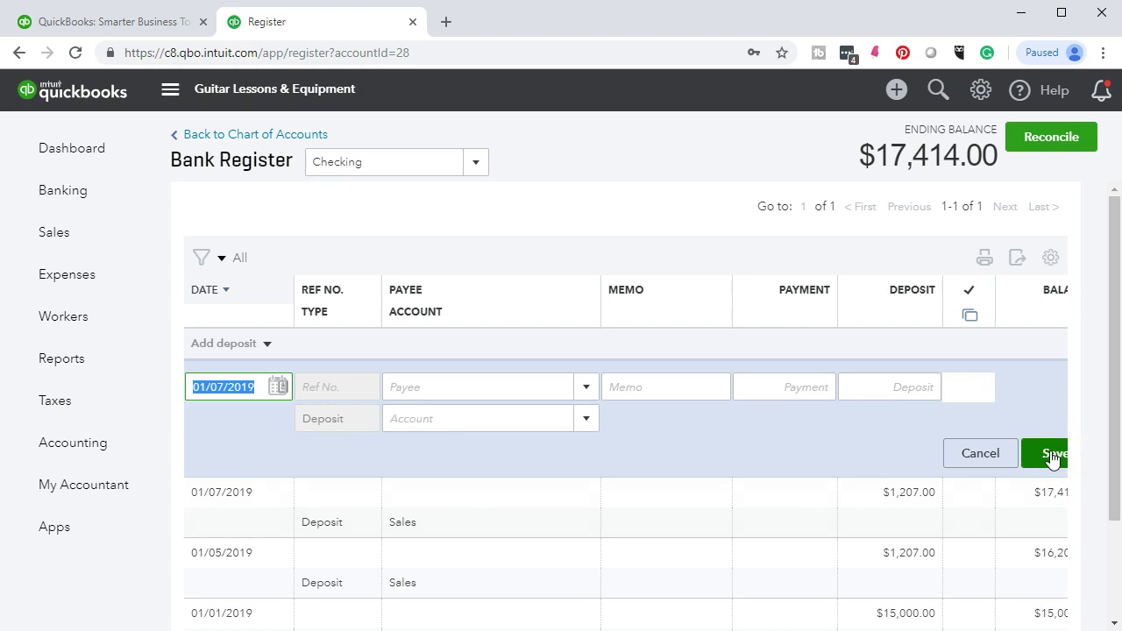
- Switch to the bank statement in Acrobat Reader and highlight the 1/7 deposit amount of 1,207
key(alt+Tab)
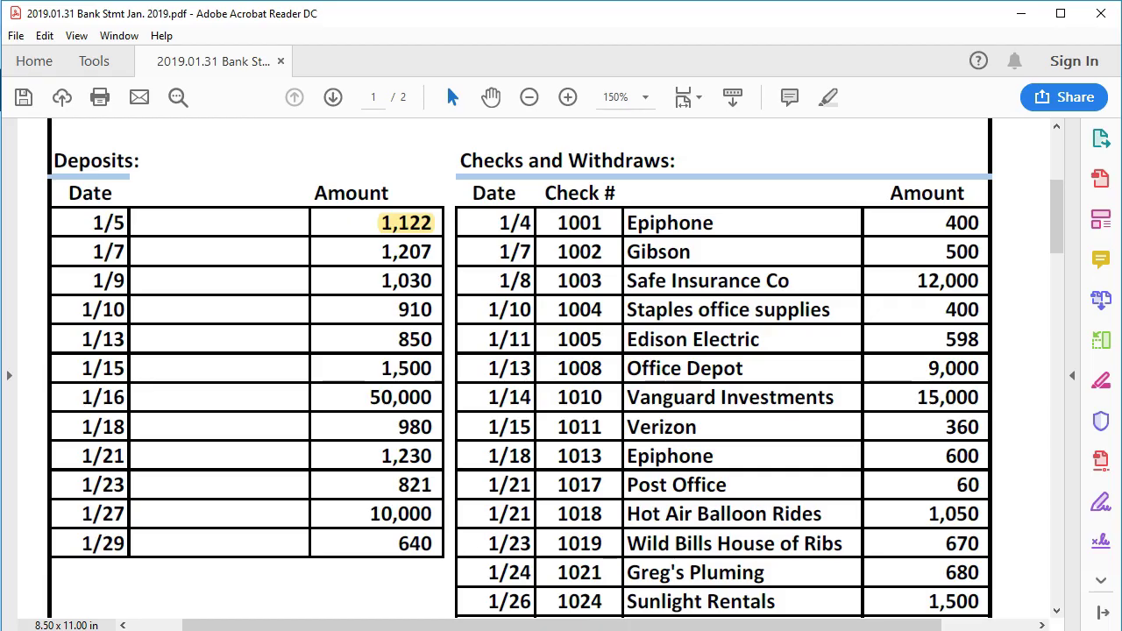
drag(379, 251, 437, 251)
right_click(436, 251)
click(458, 309)
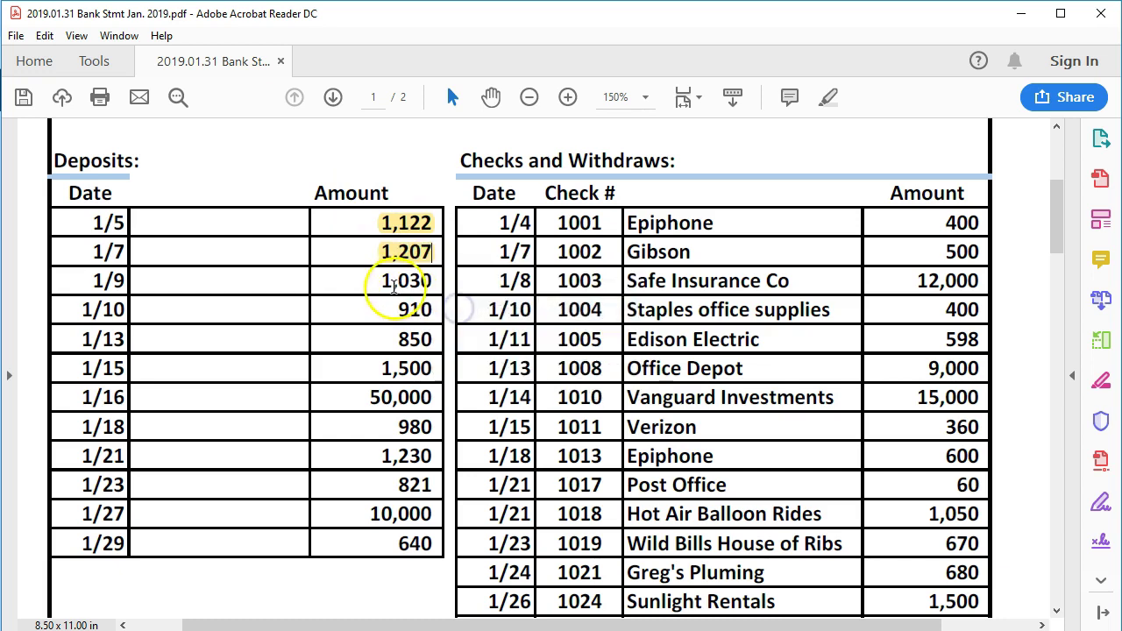
- Return to the QuickBooks register and enter a deposit dated 01/09/2019 for 1,030.00, leaving payee and memo blank
key(alt+Tab)
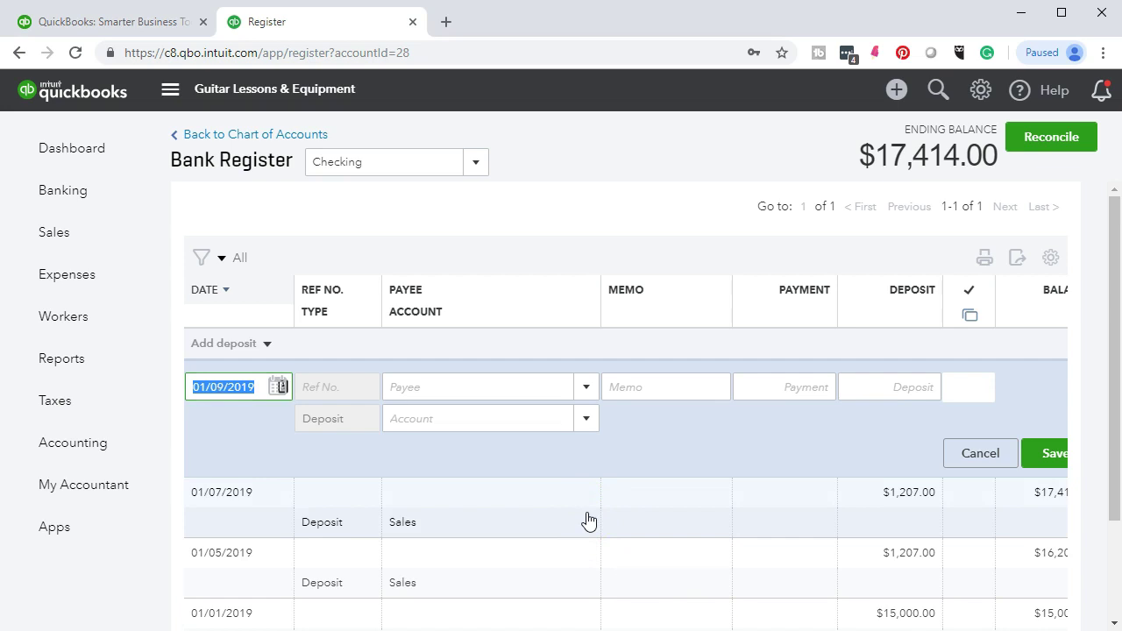
key(Tab)
key(Tab)
key(Tab)
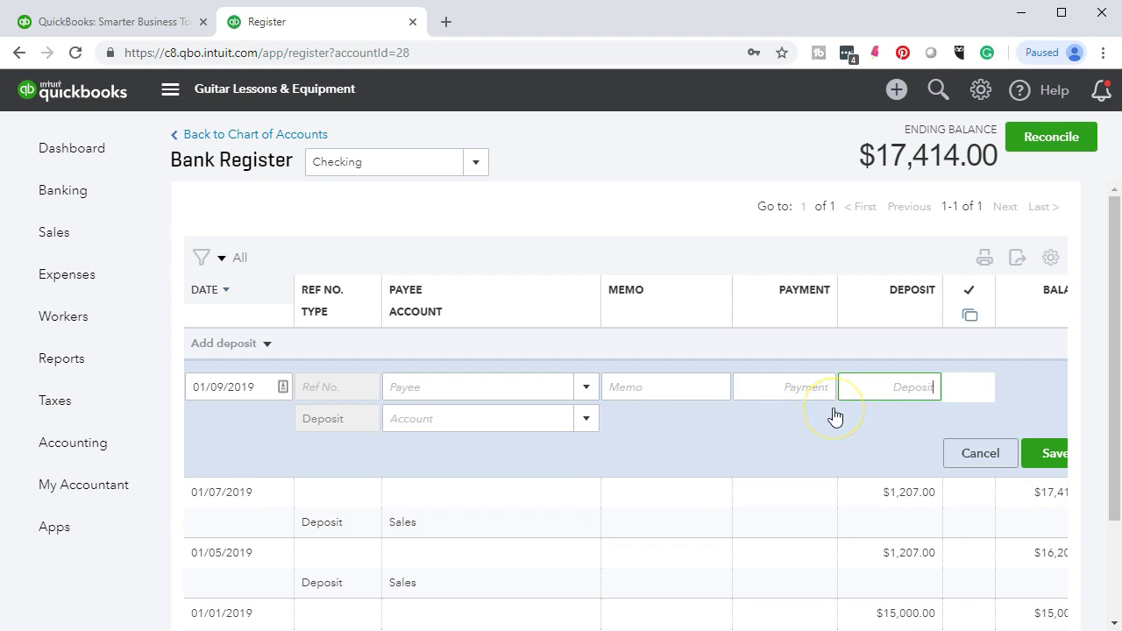
text(1030)
key(Tab)
key(Tab)
- Assign the 01/09/2019 deposit to the Sales income account and save the transaction
text(s)
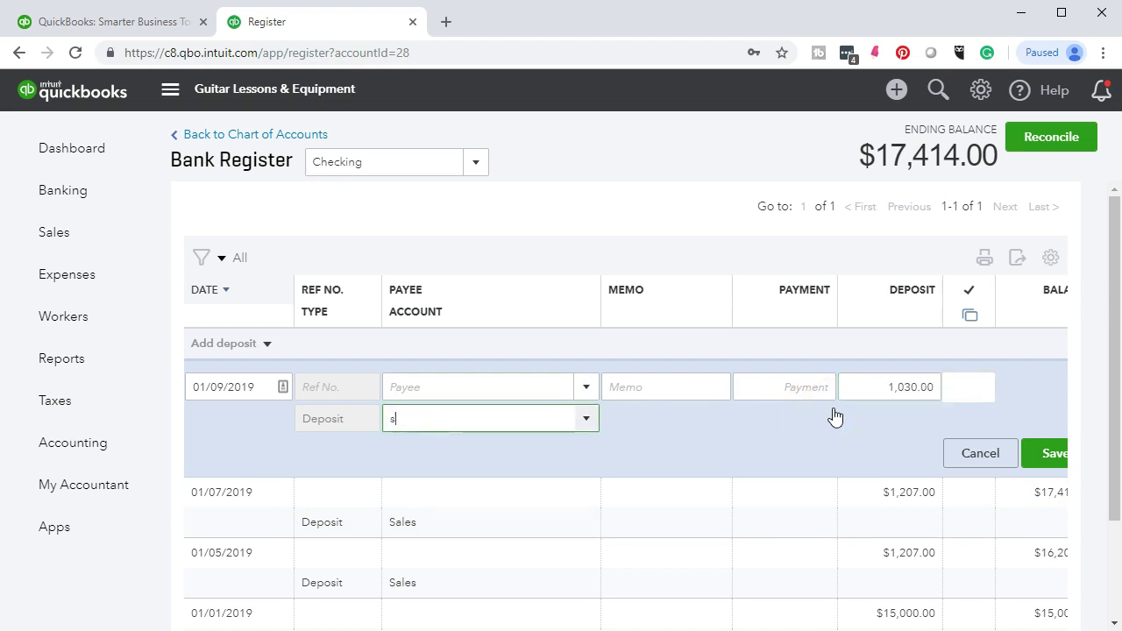
text(al)
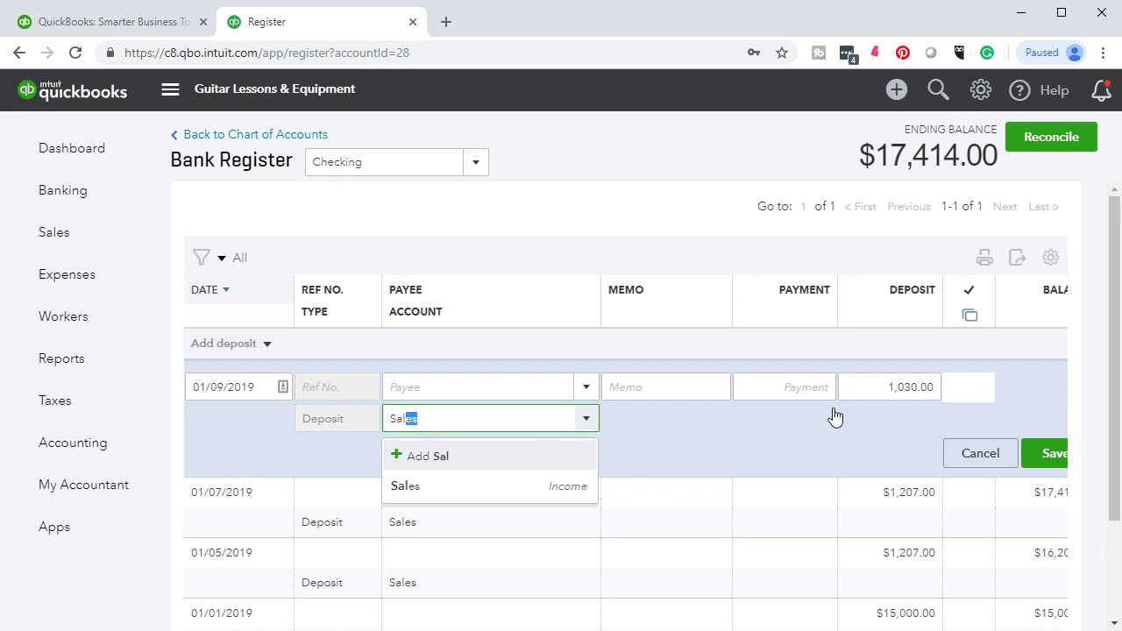
key(Down)
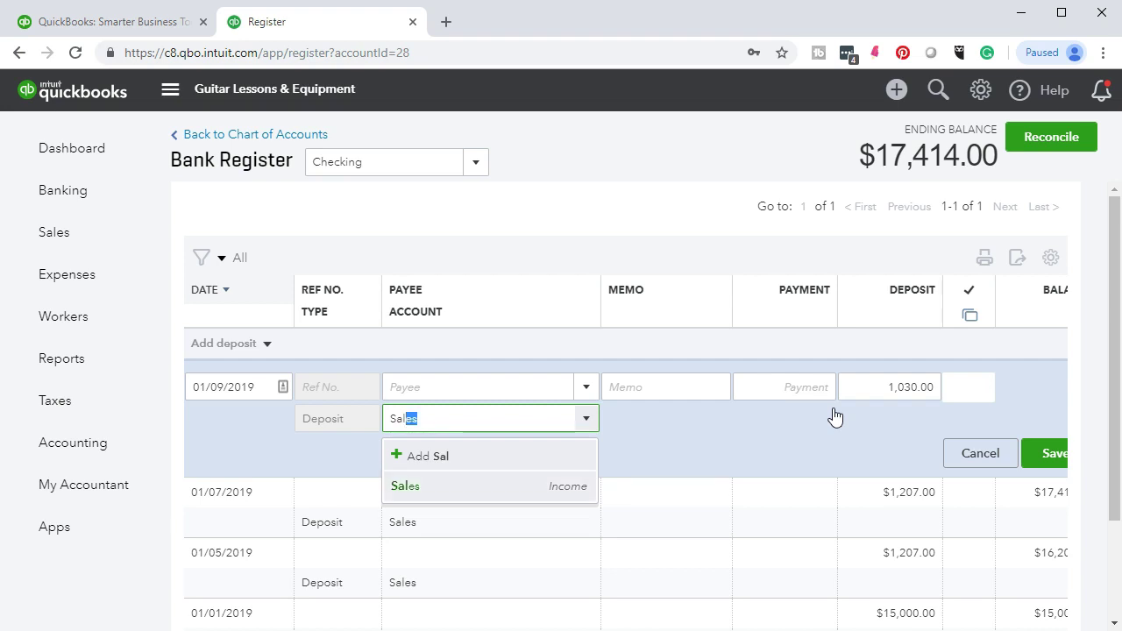
click(496, 487)
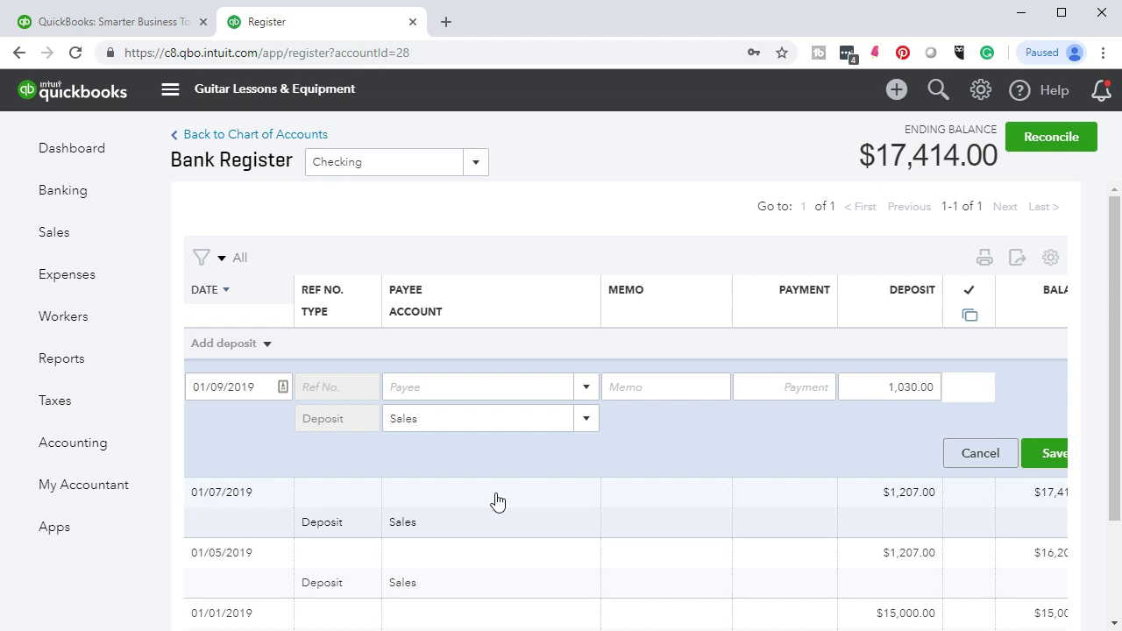
key(Return)
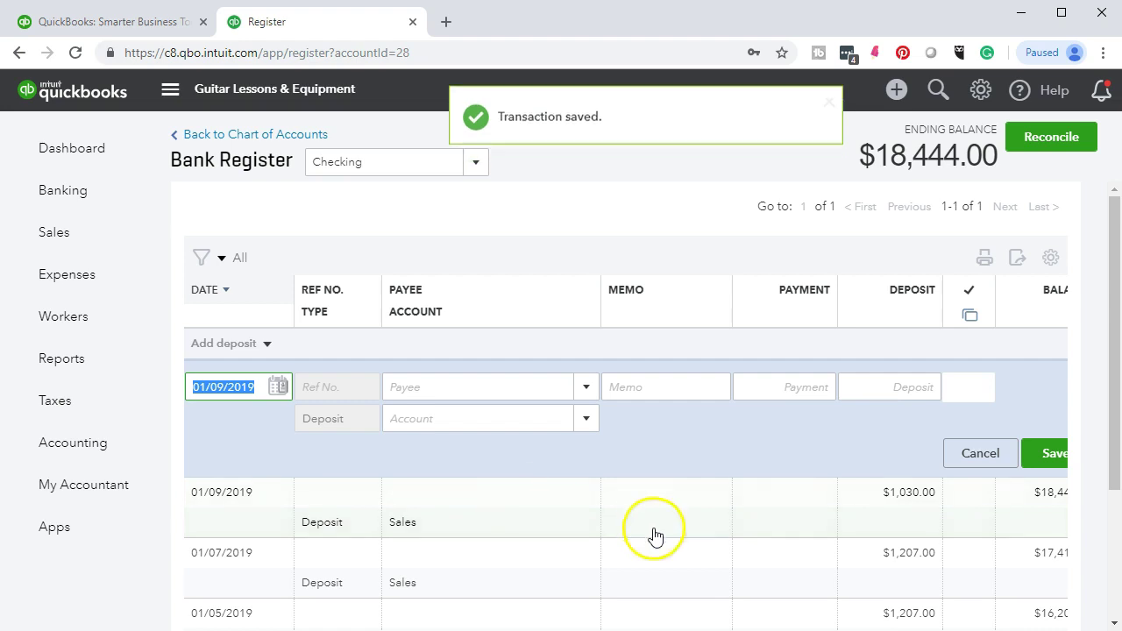
- Switch to the bank statement in Acrobat Reader and highlight the 1/9 deposit amount of 1,030
key(alt+Tab)
drag(383, 281, 431, 281)
right_click(420, 289)
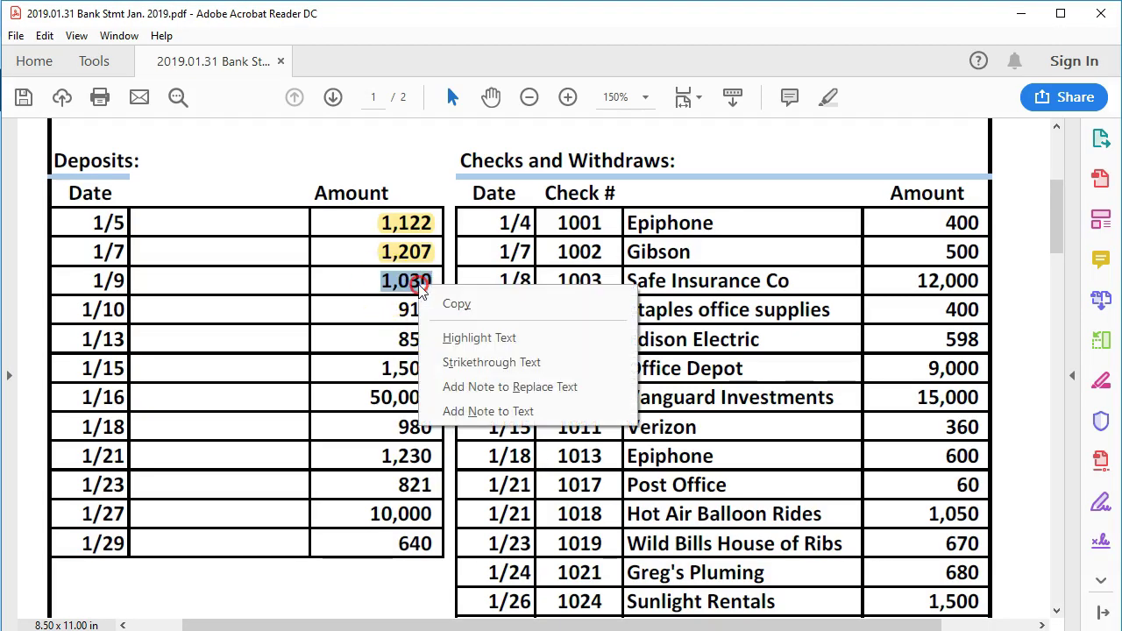
click(449, 338)
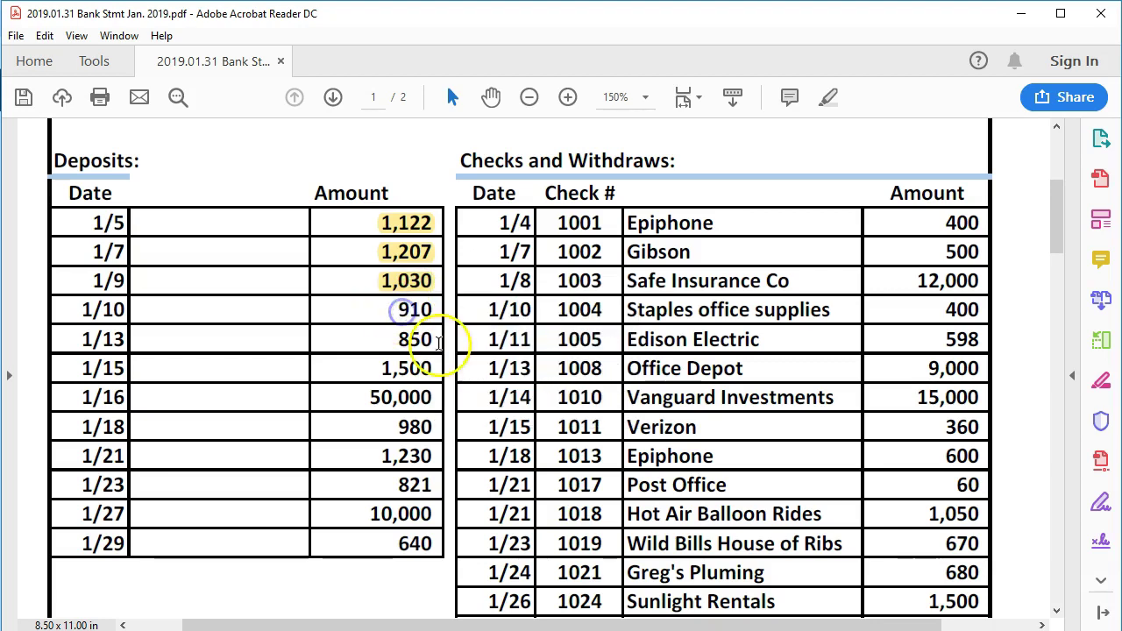
- Return to the QuickBooks register and enter a deposit dated 01/10/2019 for 910.00, leaving payee and memo blank
key(alt+Tab)
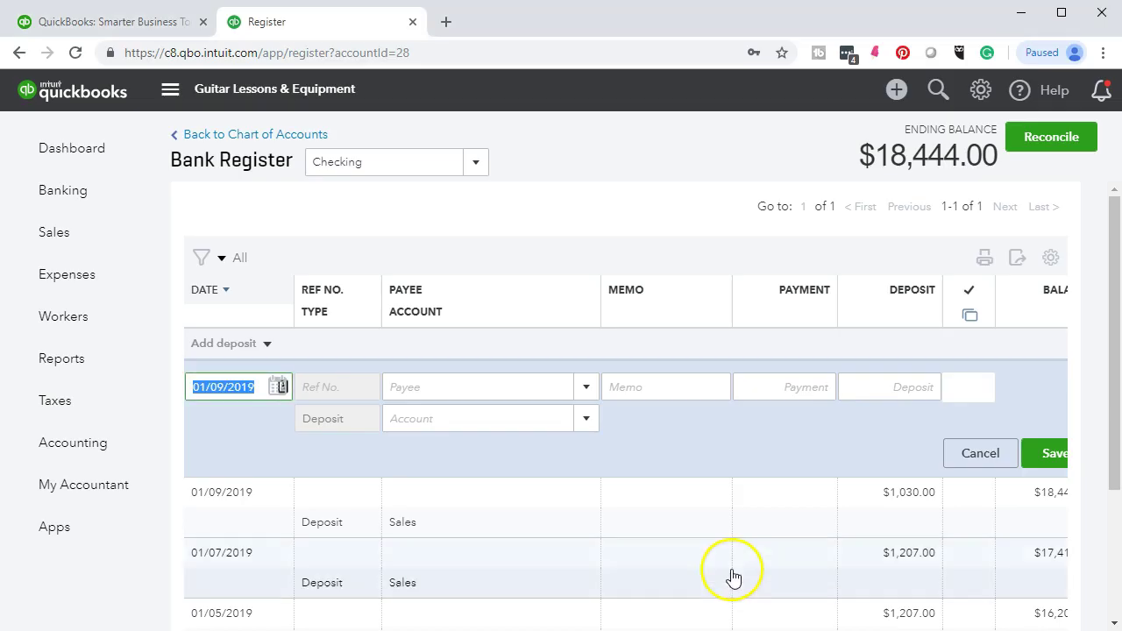
click(264, 348)
click(237, 405)
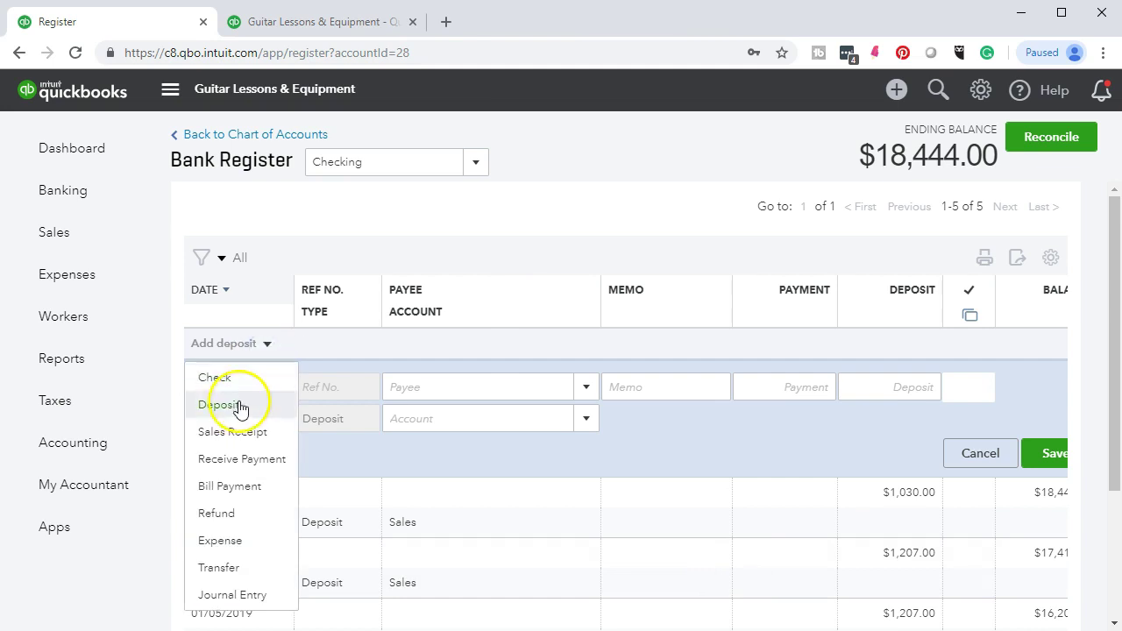
click(266, 386)
click(257, 387)
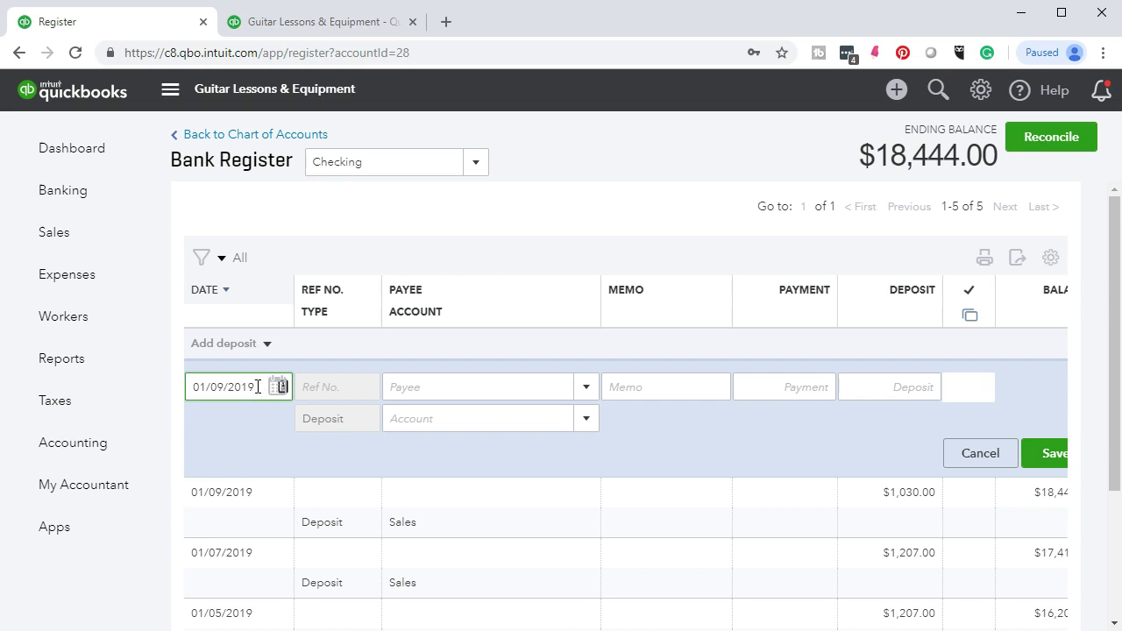
key(plus)
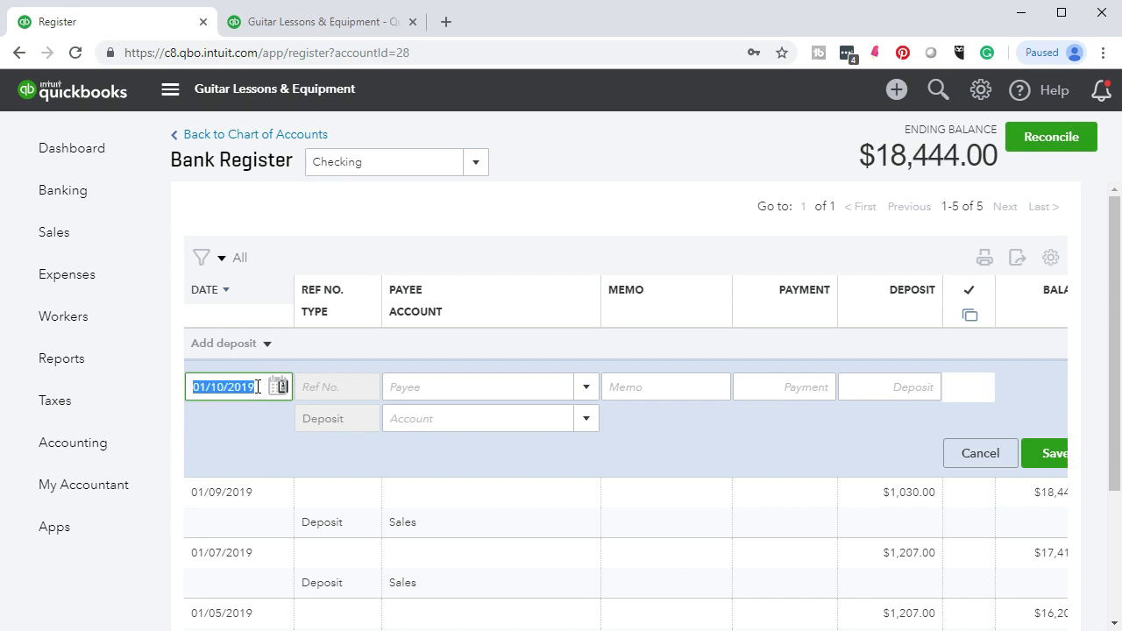
key(Tab)
key(Tab)
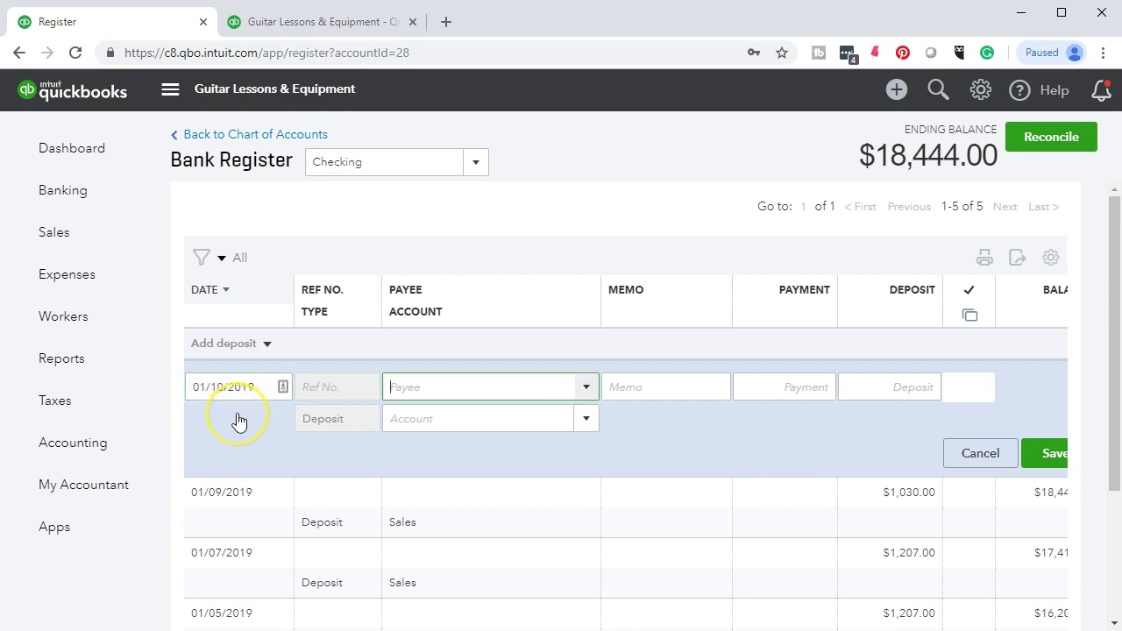
key(Tab)
key(Tab)
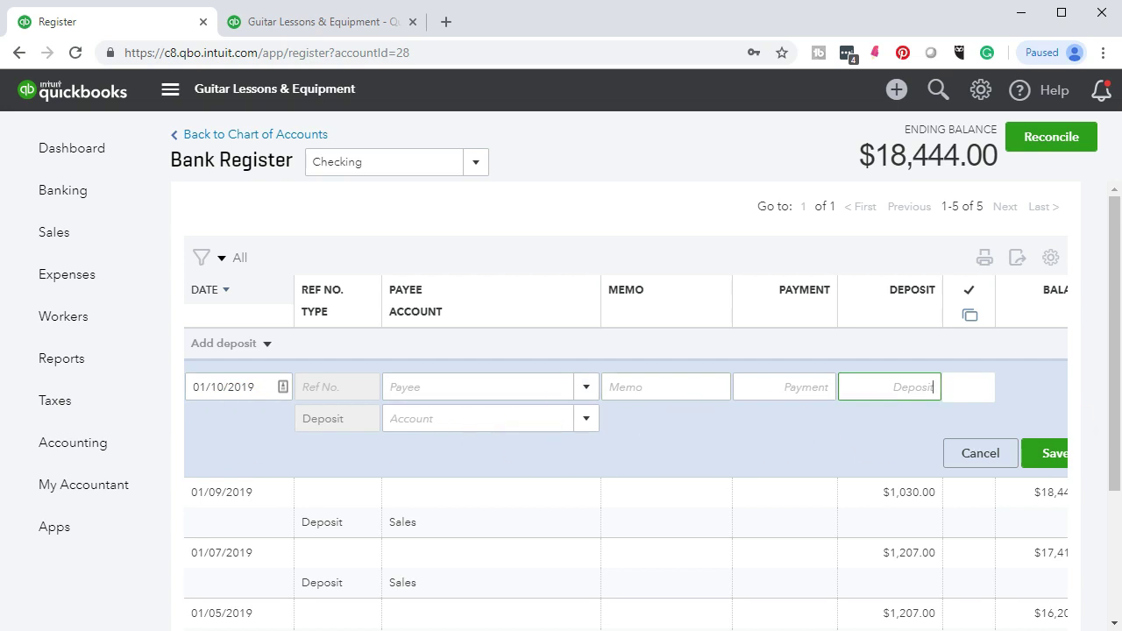
text(910)
key(Tab)
- Assign the 01/10/2019 deposit to the Sales income account and save the transaction
click(469, 428)
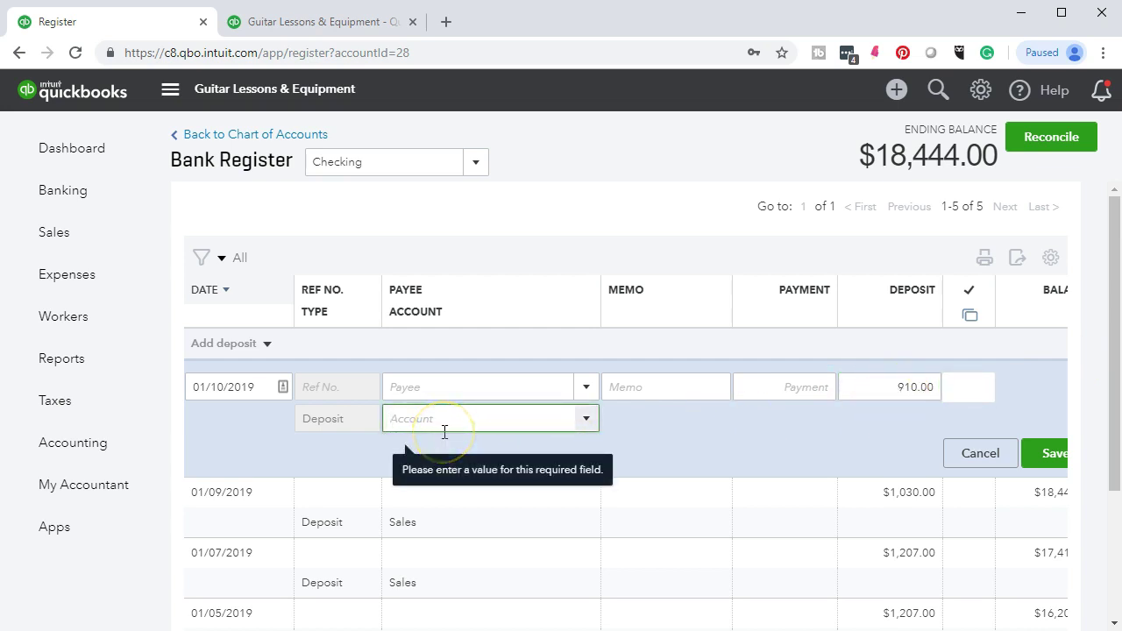
text(sales)
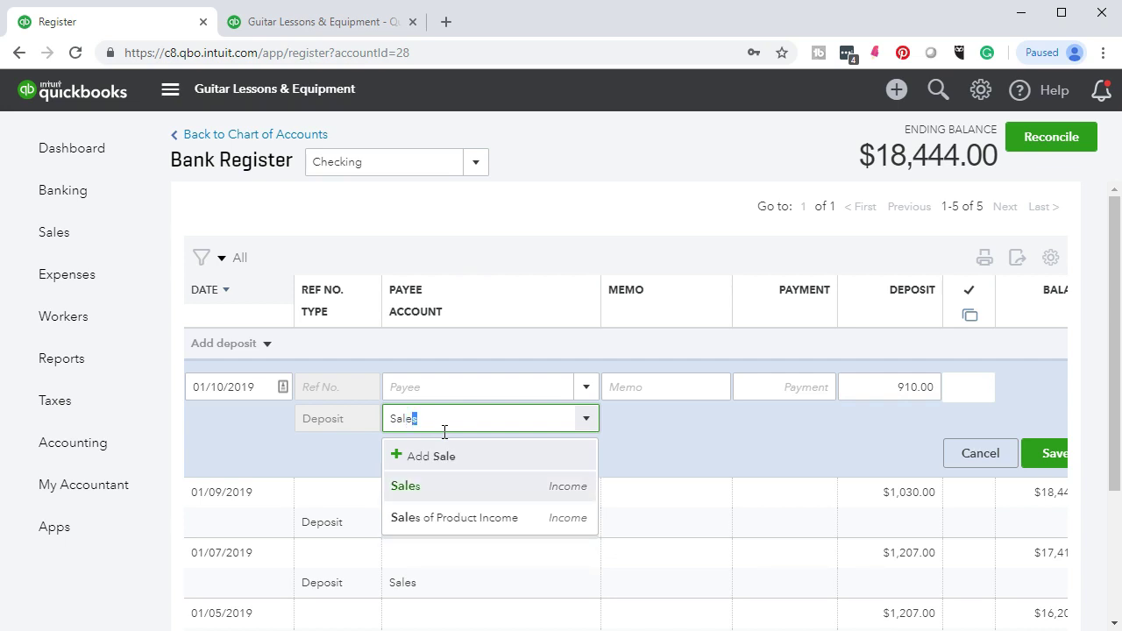
key(Return)
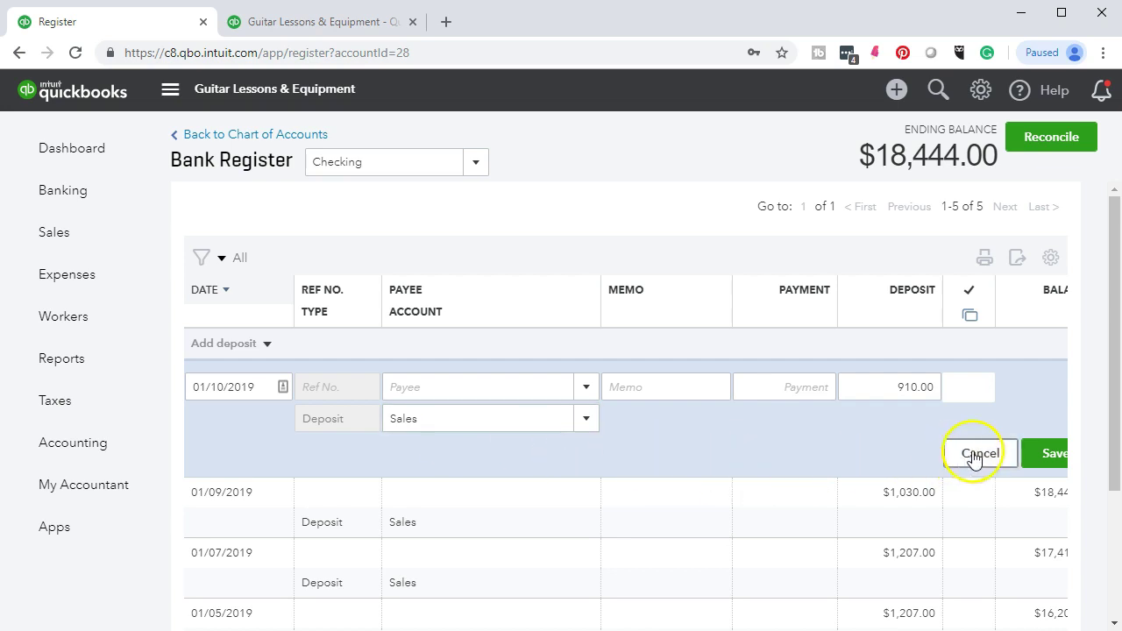
click(1058, 465)
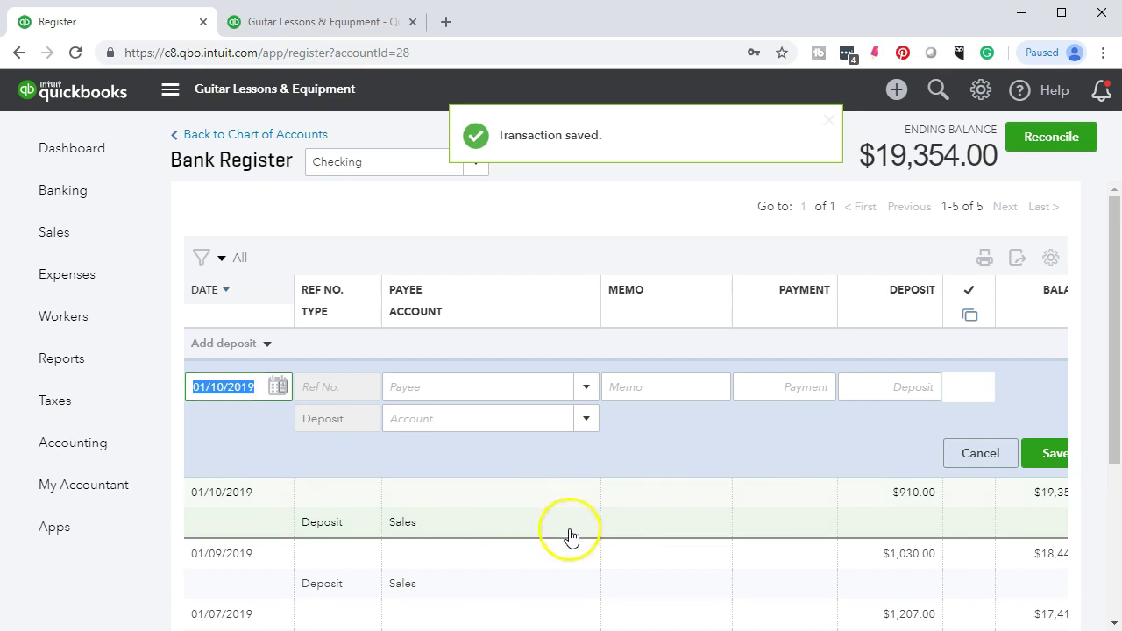
- Switch to the bank statement in Acrobat Reader and highlight the 1/10 deposit amount of 910
key(alt+Tab)
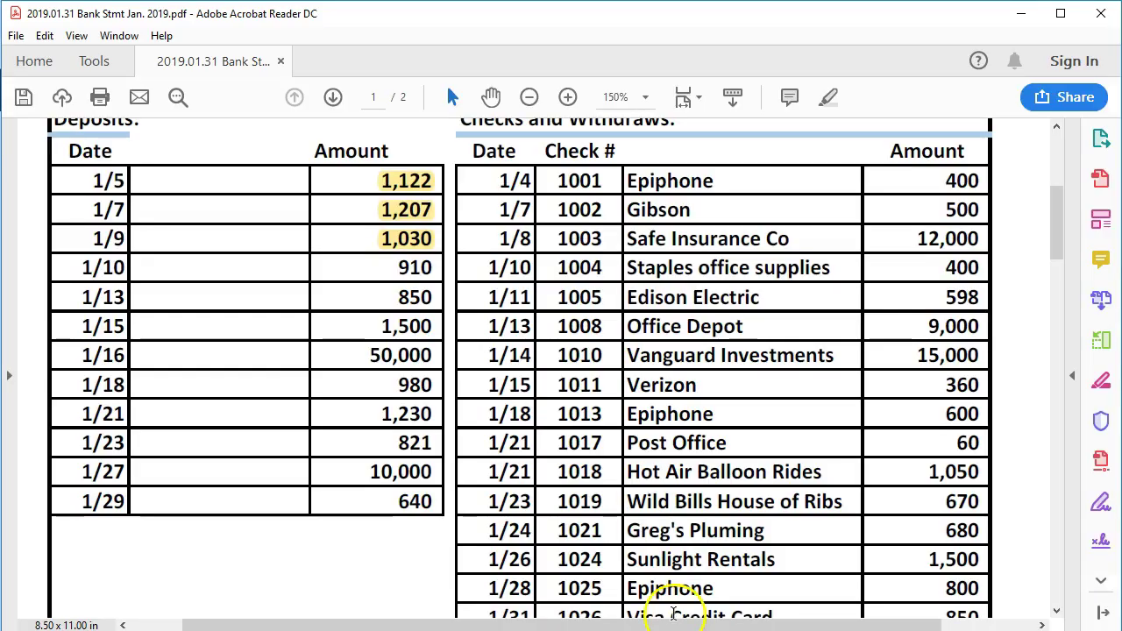
drag(399, 267, 432, 270)
right_click(430, 272)
click(458, 324)
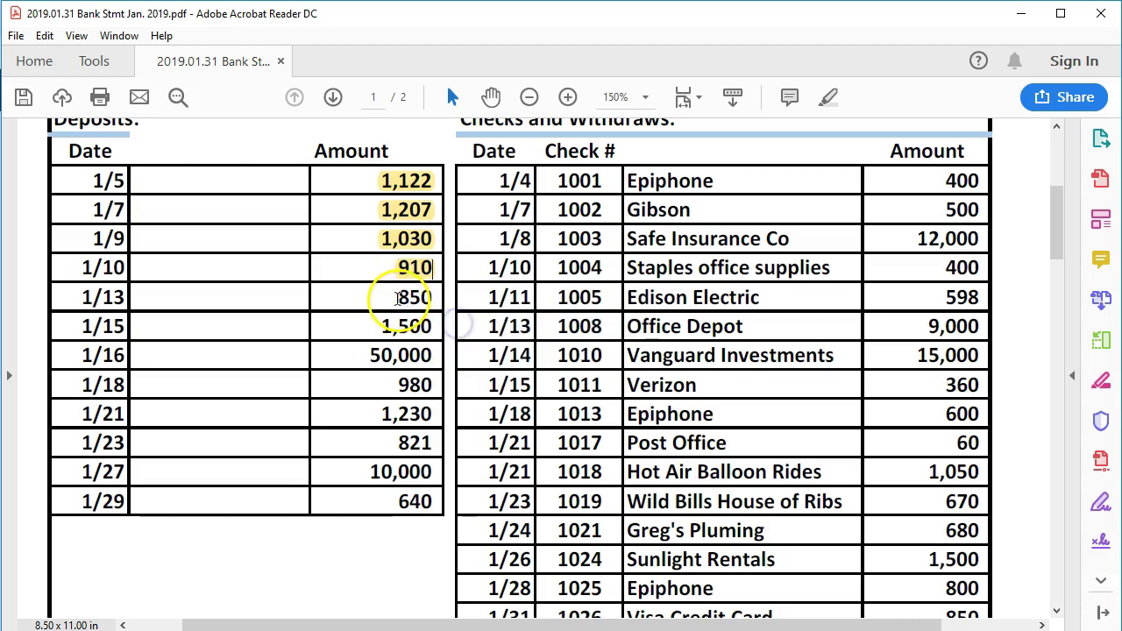
- Return to the QuickBooks register and enter a deposit dated 01/13/2019 for 850.00, leaving payee and memo blank
key(alt+Tab)
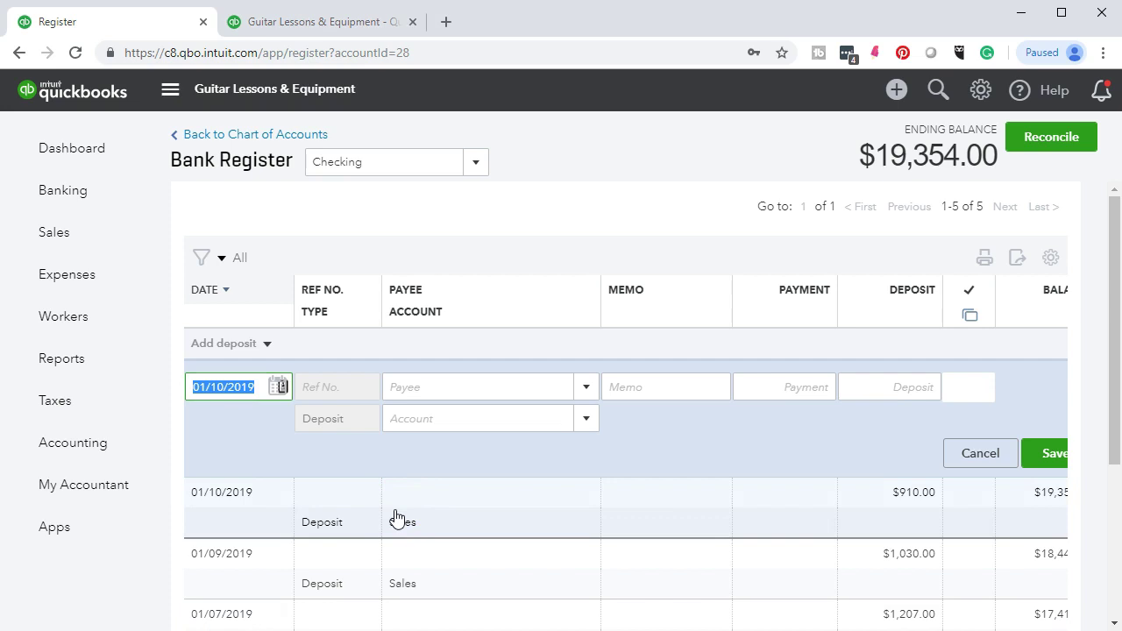
key(plus)
key(plus)
key(Tab)
key(Tab)
key(Tab)
key(Tab)
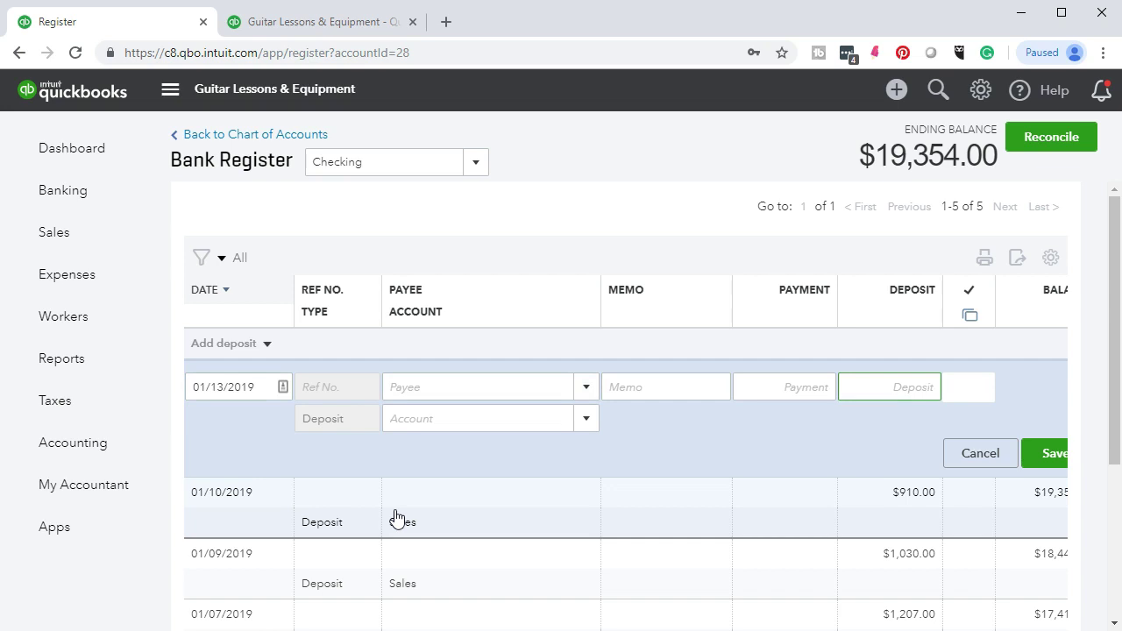
text(850)
key(Tab)
- Assign the 01/13/2019 deposit to the Sales income account and save the transaction
key(Tab)
text(Sales)
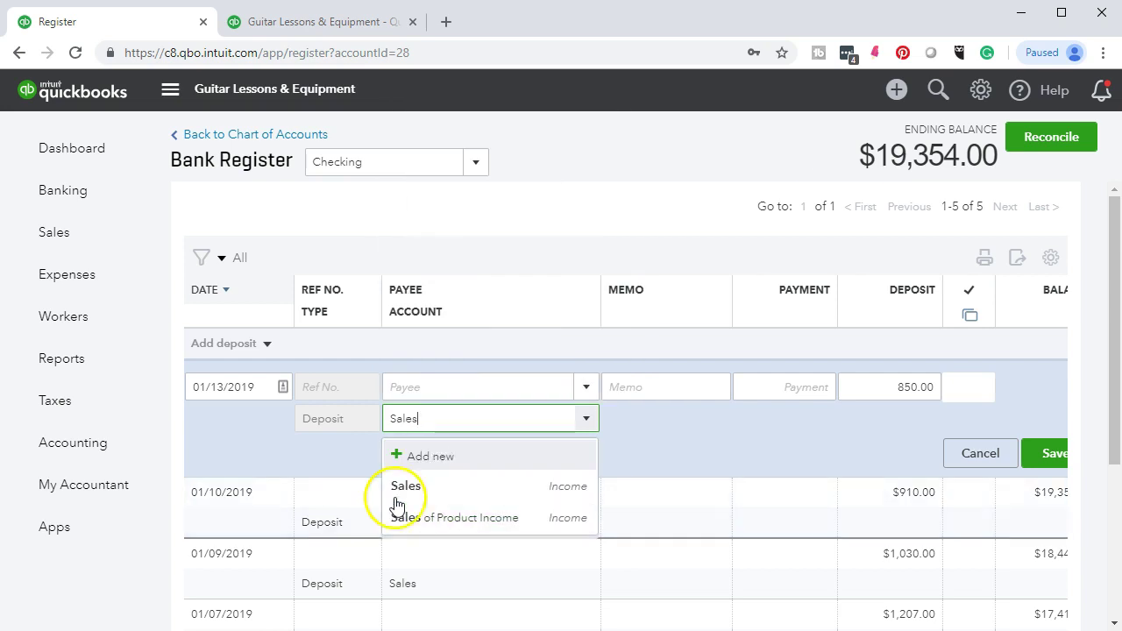
click(402, 488)
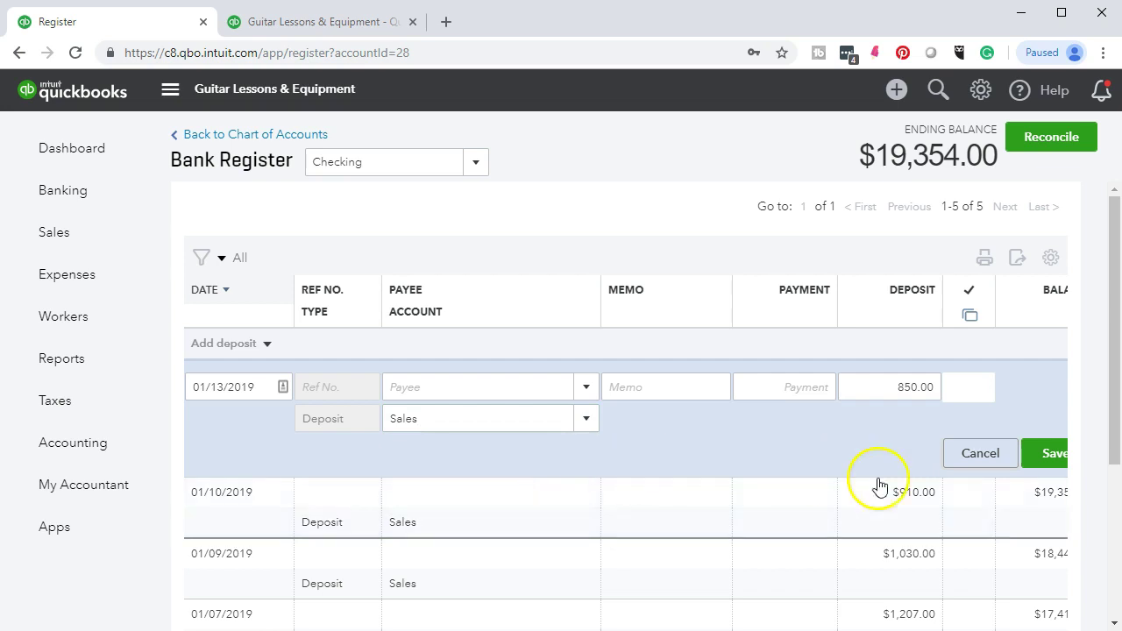
click(1044, 459)
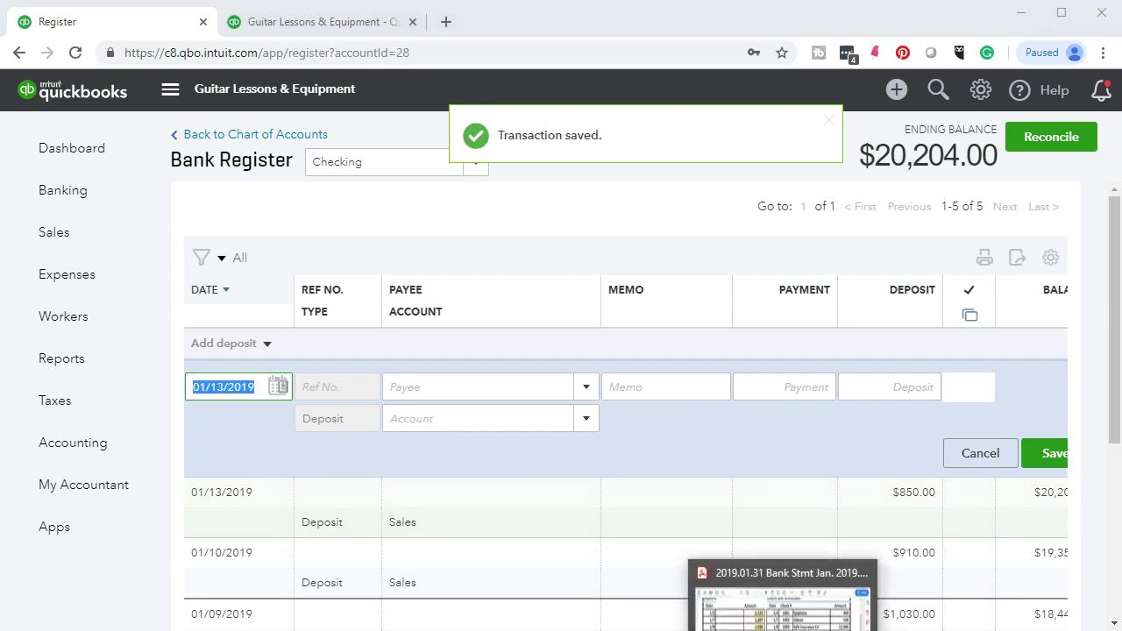
- Switch to the bank statement in Acrobat Reader and highlight the 1/13 deposit amount of 850
click(785, 628)
drag(389, 293, 426, 292)
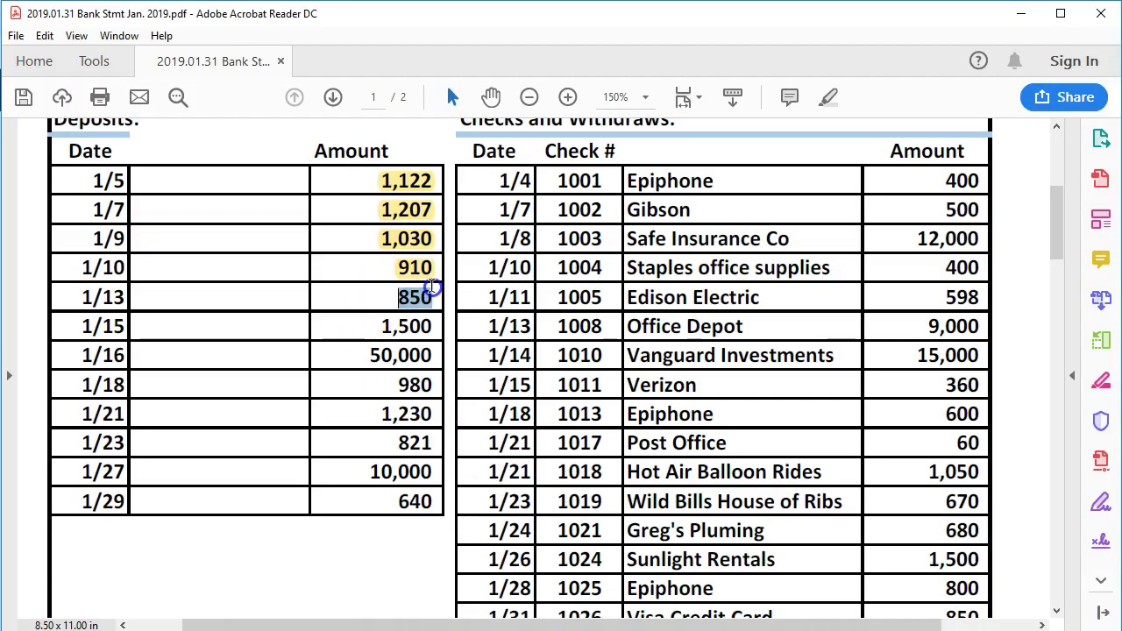
right_click(419, 298)
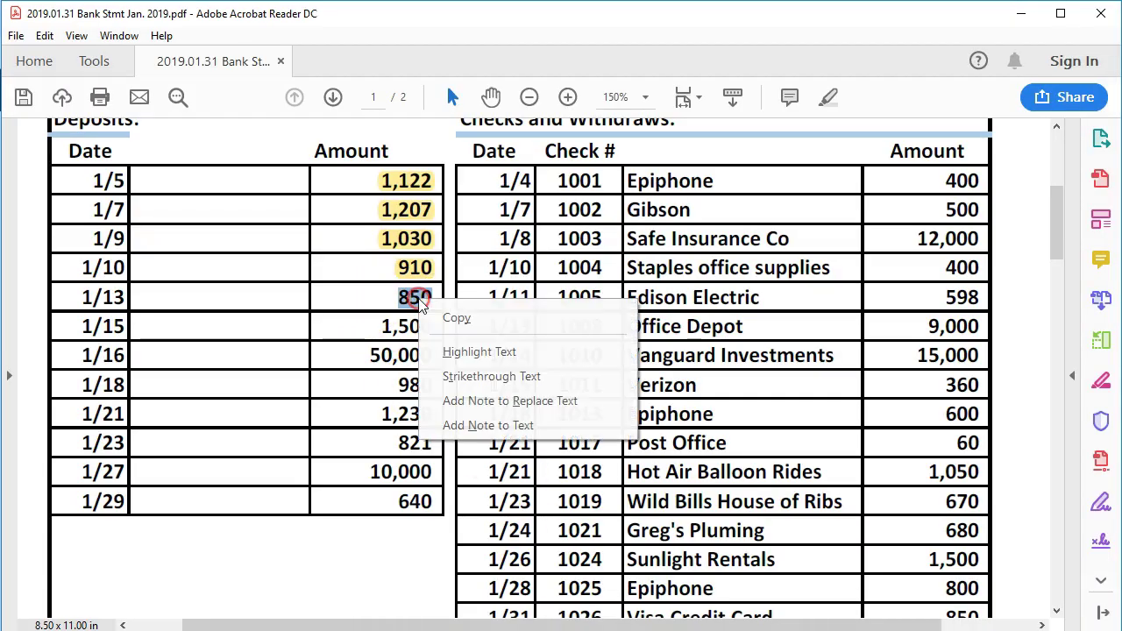
click(443, 352)
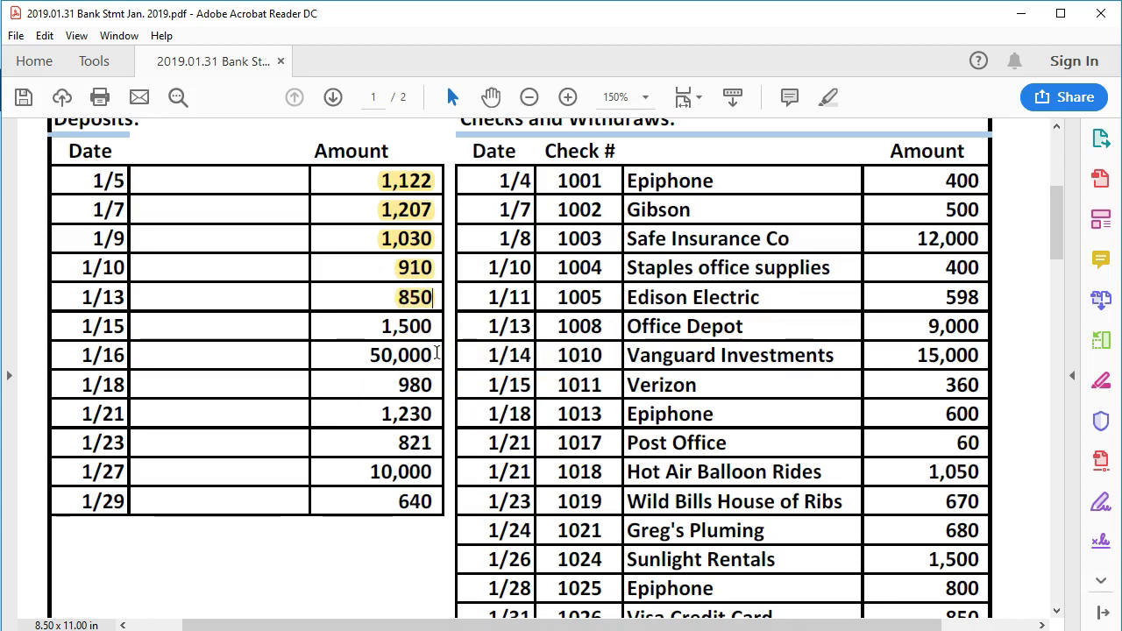
- Return to the QuickBooks register and enter a deposit dated 01/15/2019 for 1,500.00, leaving payee and memo blank
click(368, 333)
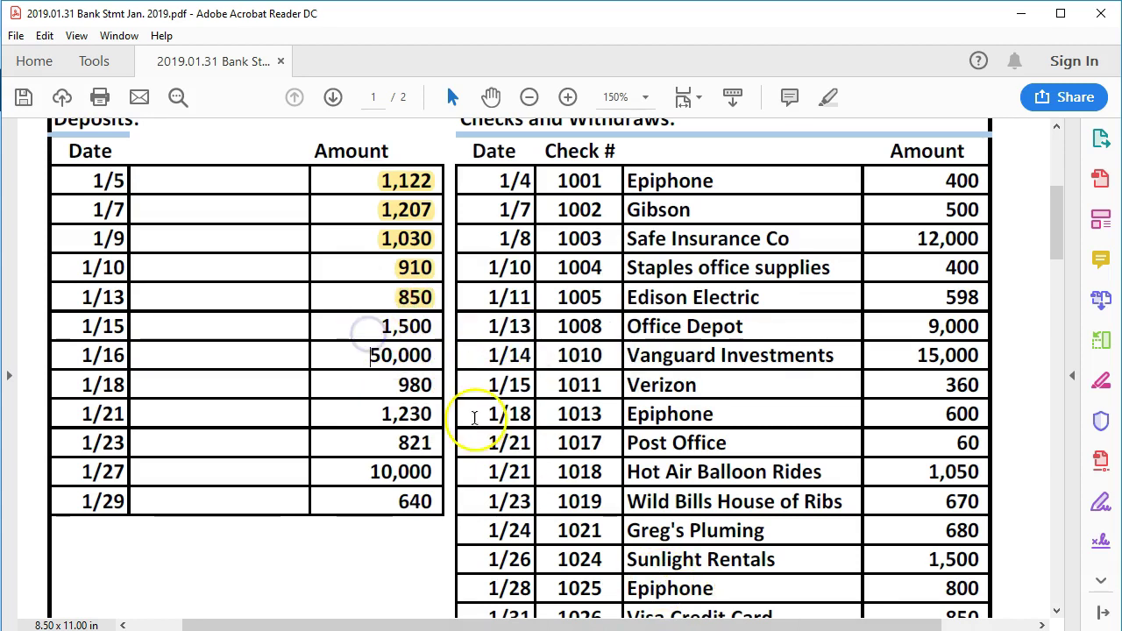
click(378, 328)
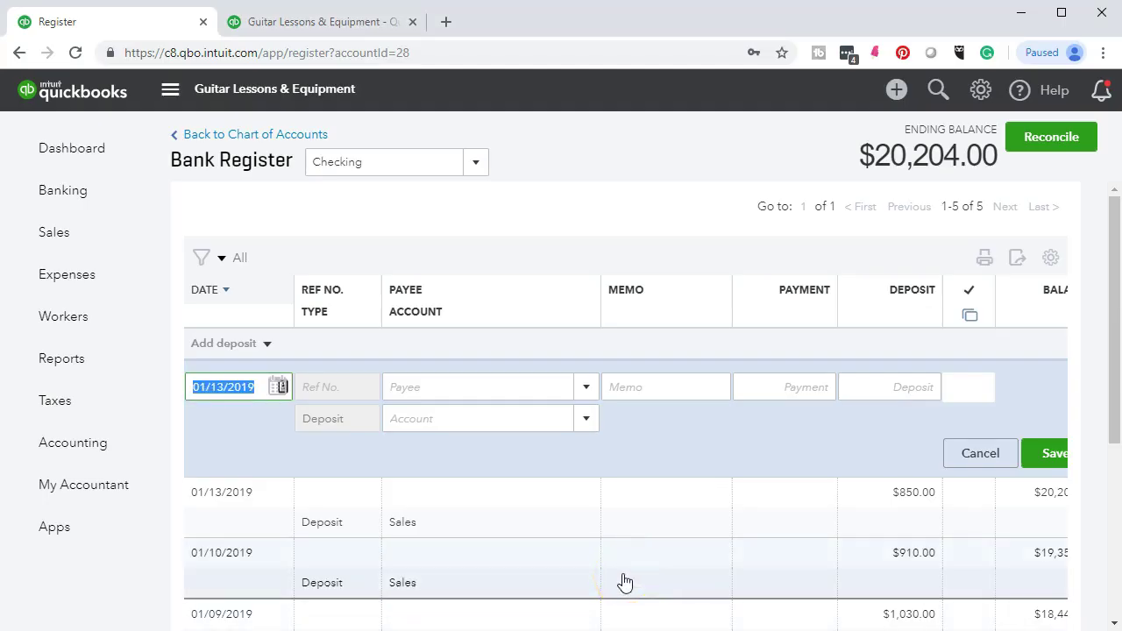
key(plus)
key(Tab)
key(Tab)
key(Tab)
key(Tab)
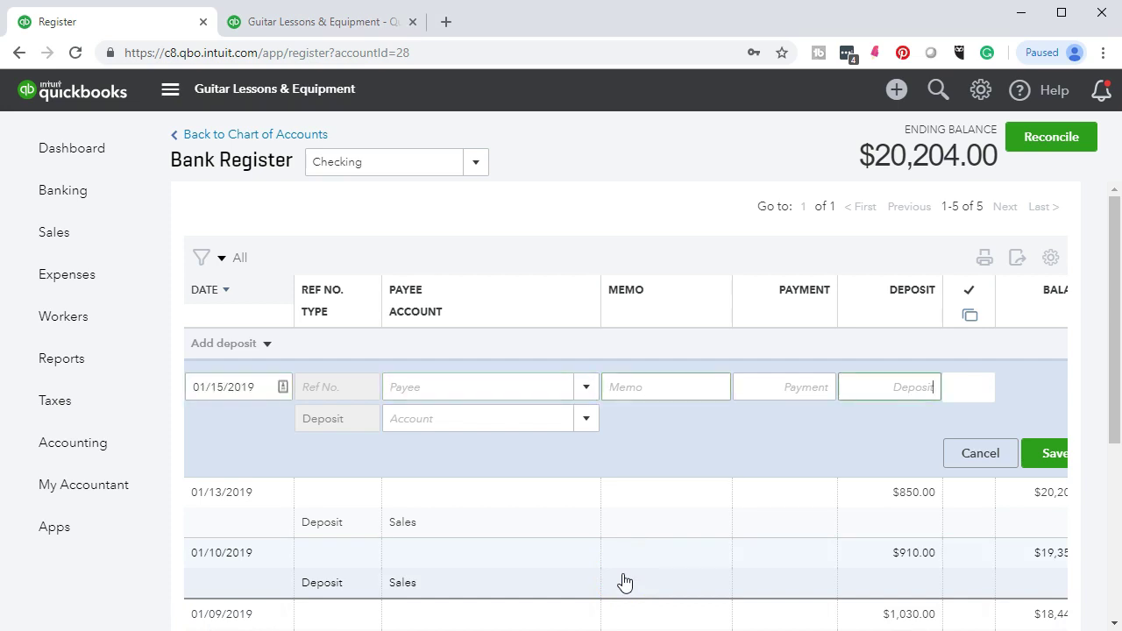
text(1500)
key(Tab)
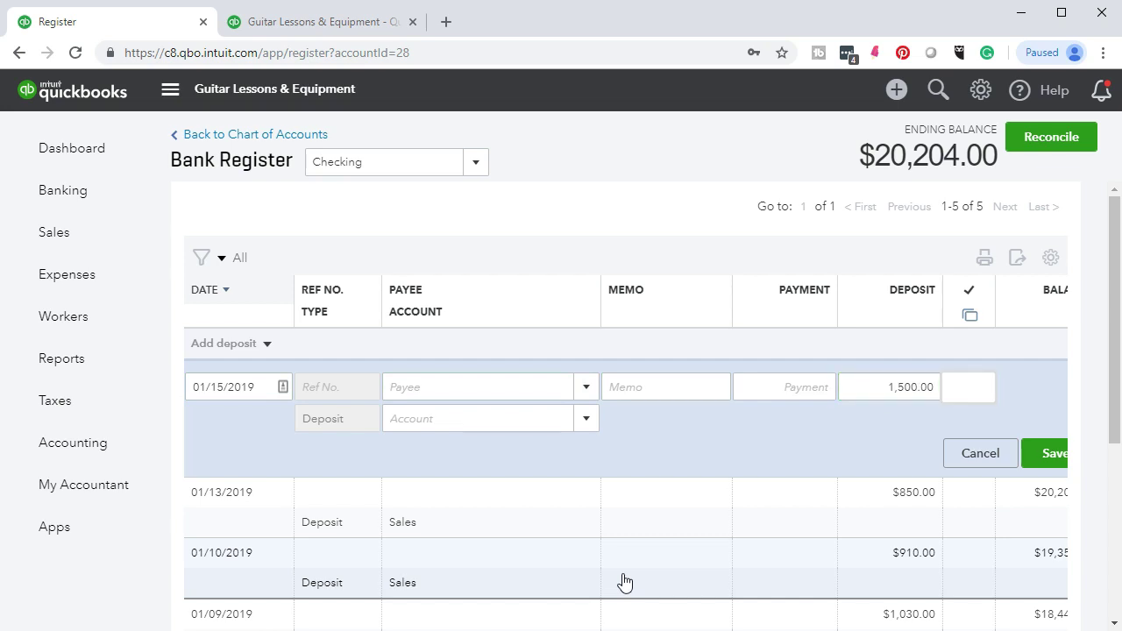
- Assign the 01/15/2019 deposit to the Sales income account and save the transaction
key(Tab)
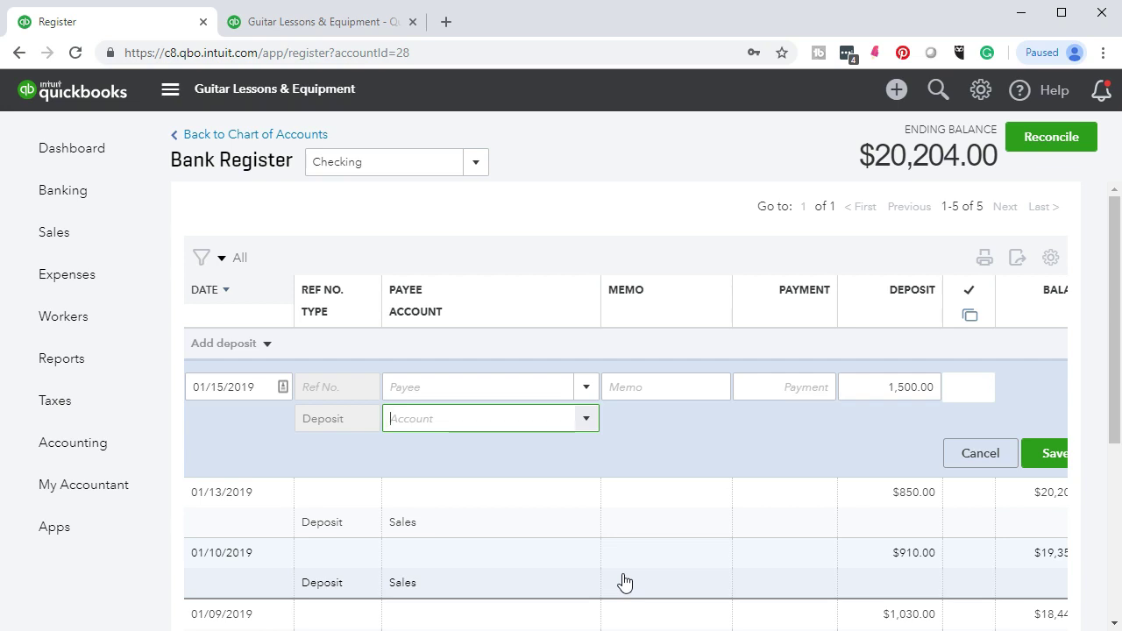
text(Sales)
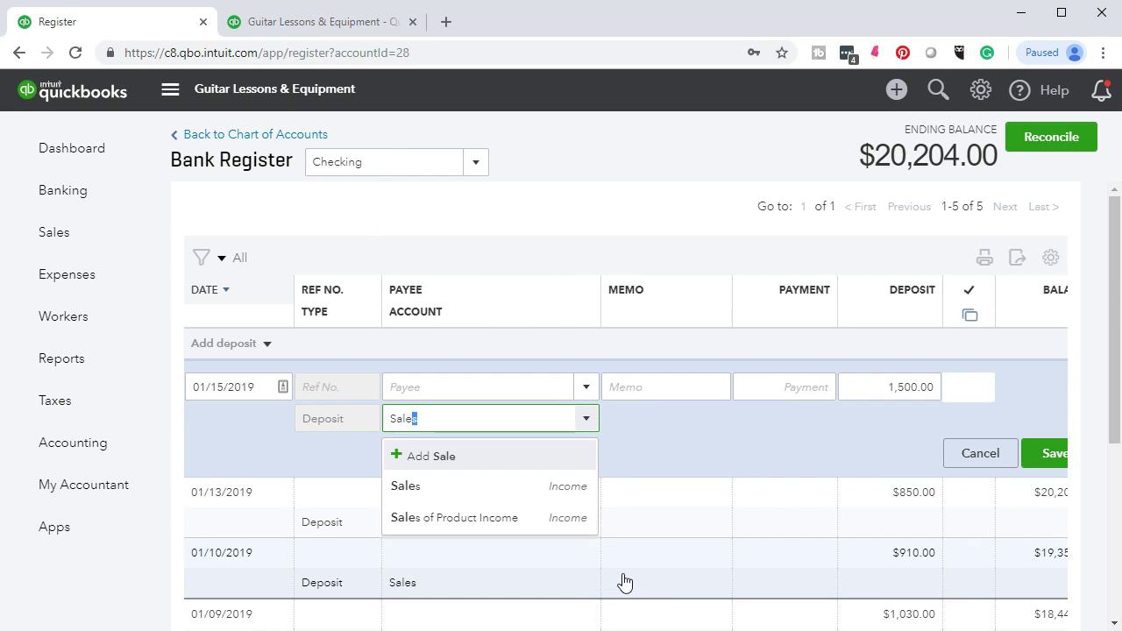
click(452, 489)
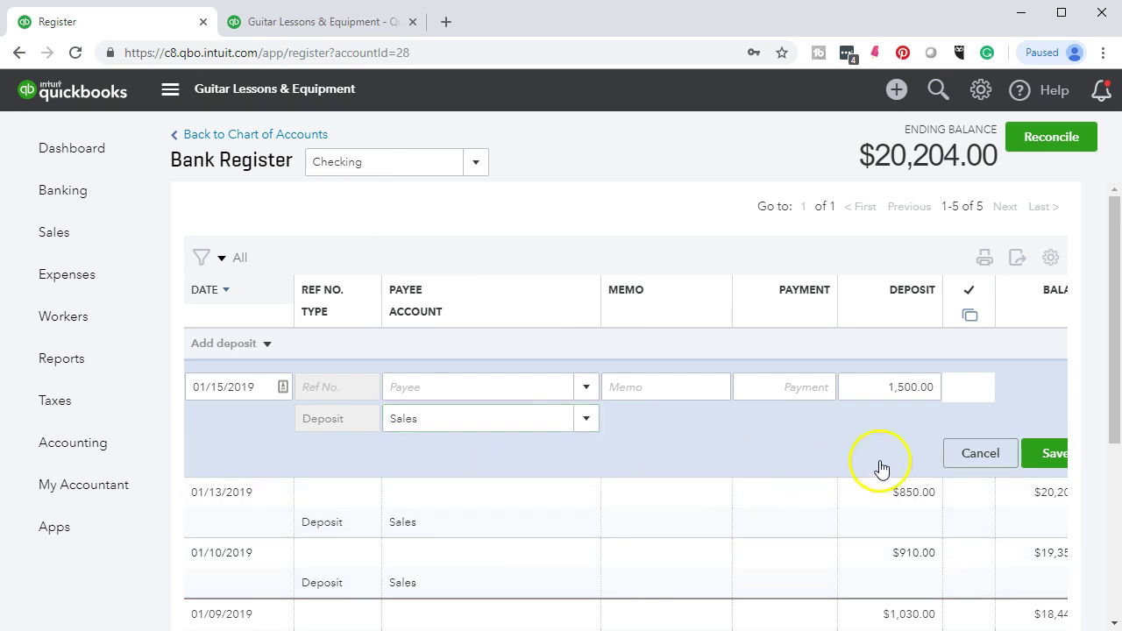
click(1049, 455)
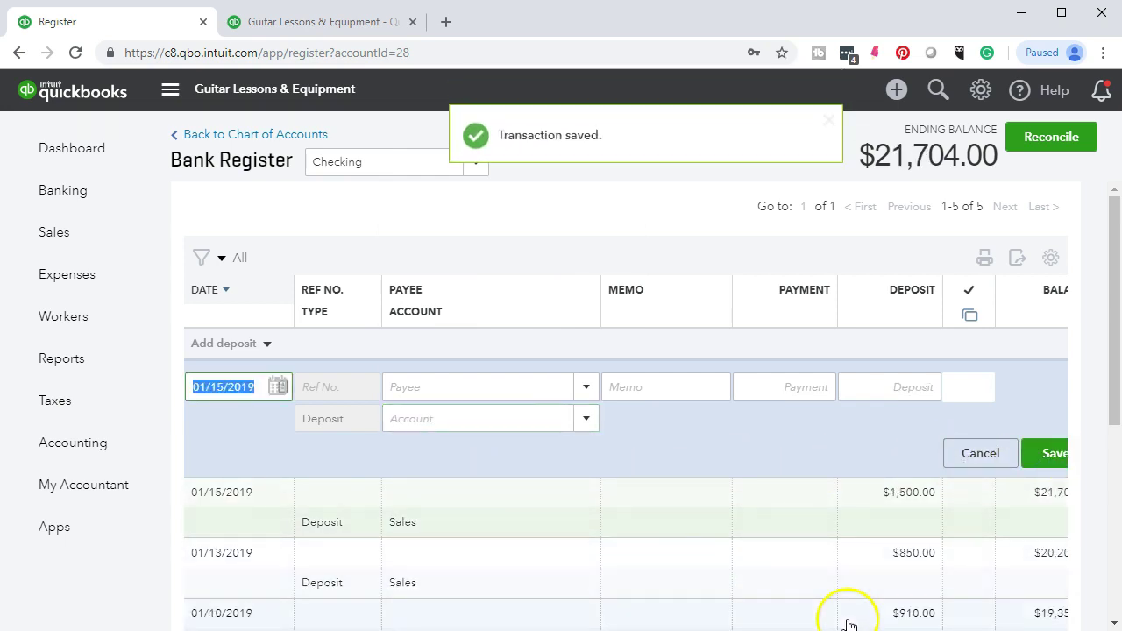
- Switch to the bank statement in Acrobat Reader and highlight the 1/15 deposit amount of 1,500
click(772, 630)
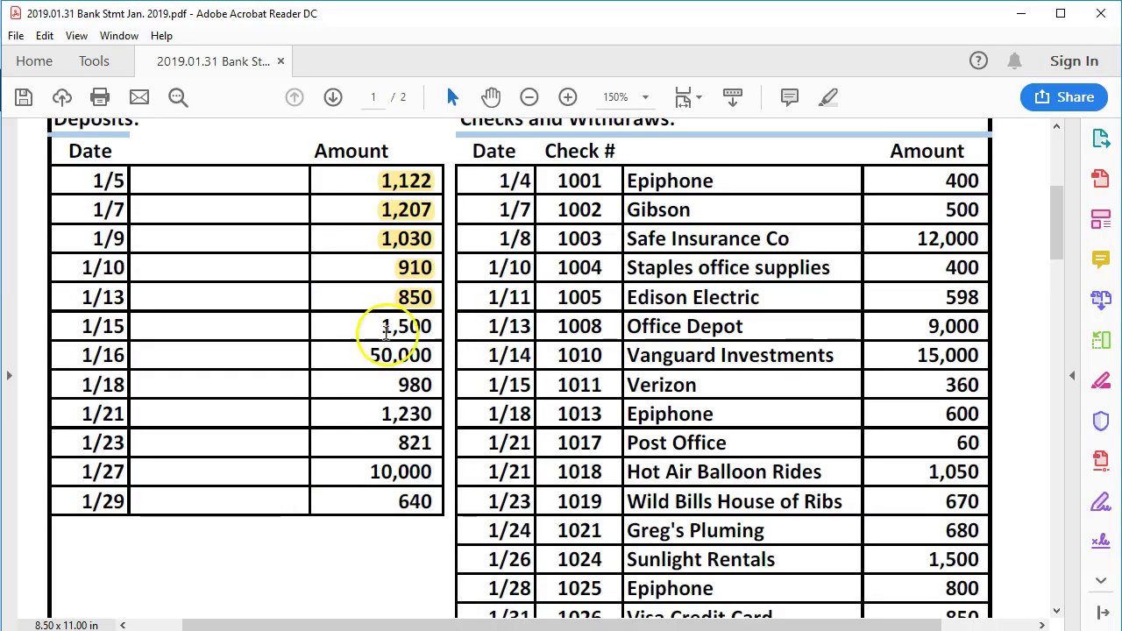
drag(382, 326, 436, 328)
right_click(426, 337)
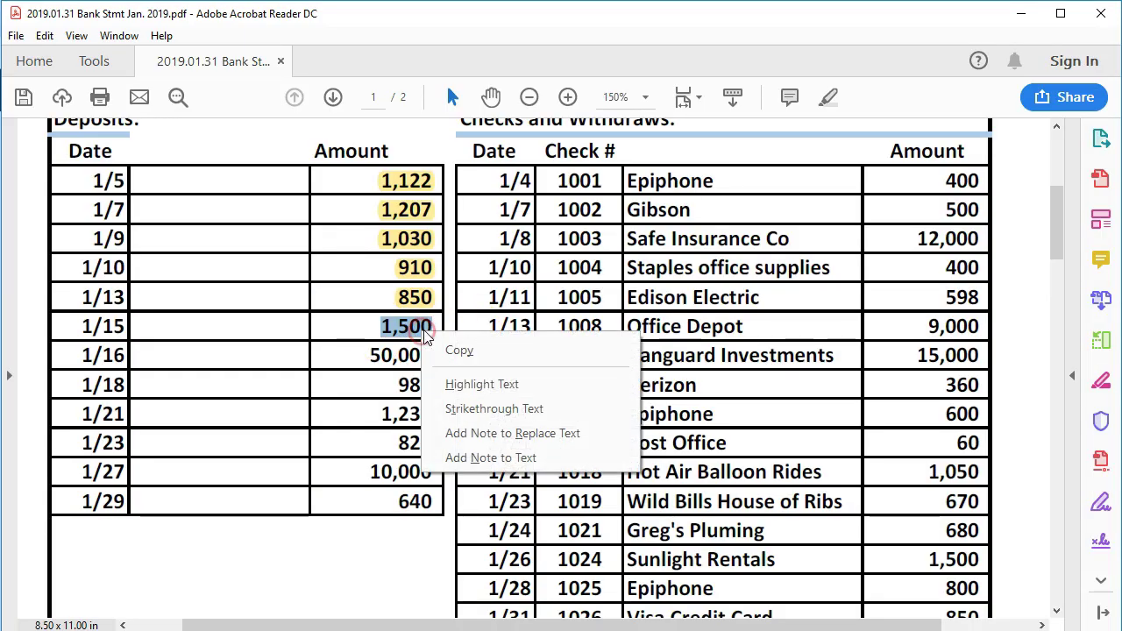
click(445, 384)
click(368, 361)
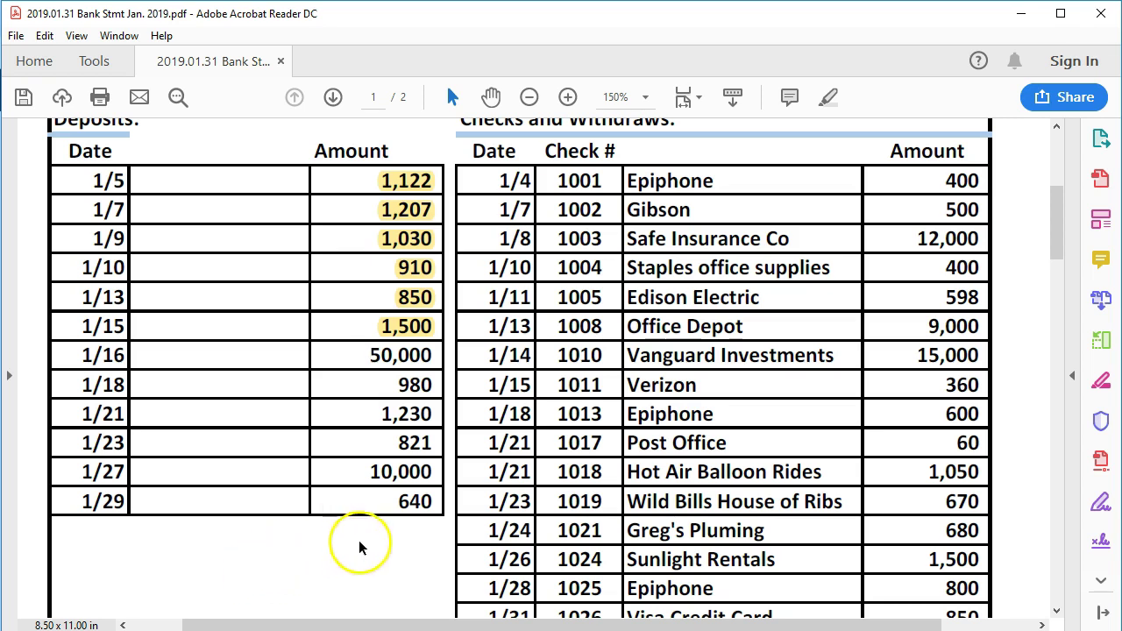
- Switch to the open items document in Word, remove the title's final period and put "Open Items" on its own line
click(618, 630)
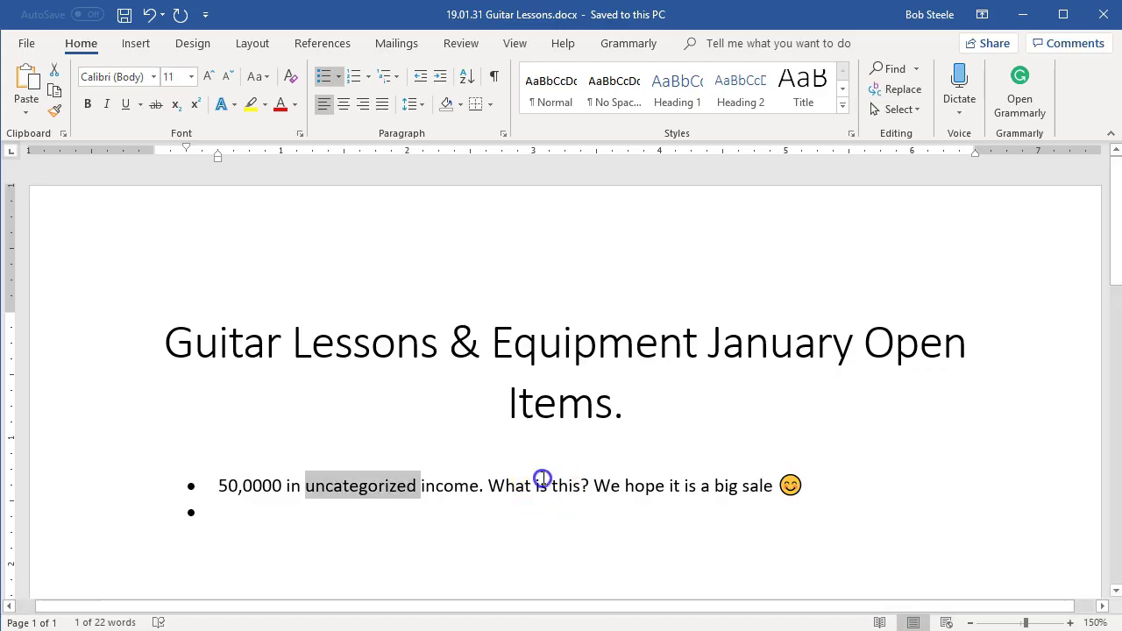
click(544, 478)
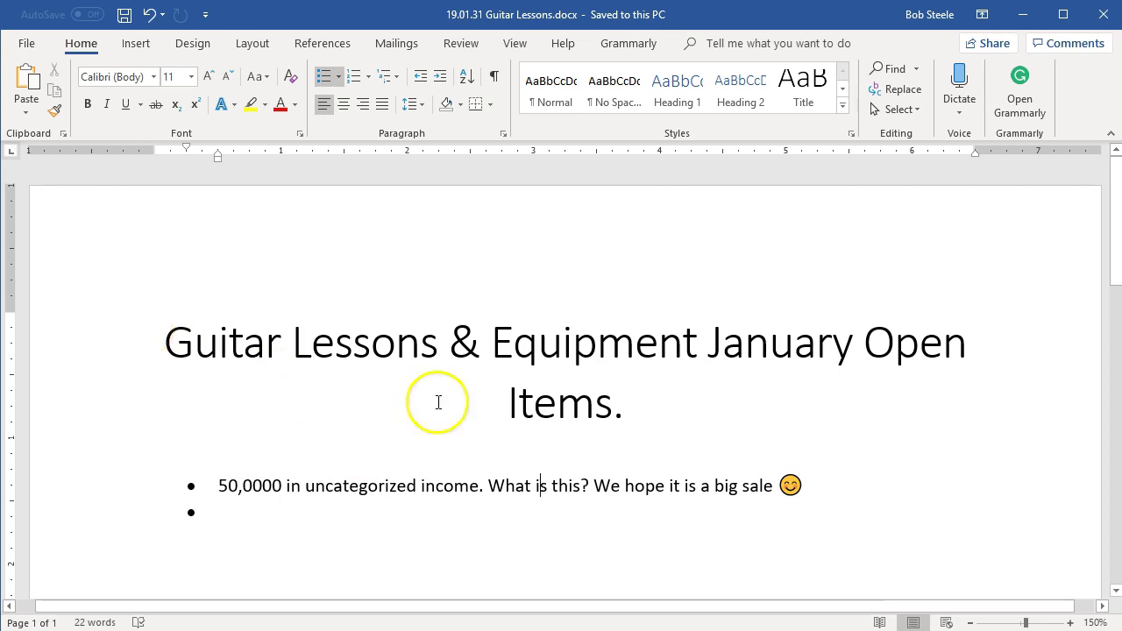
click(646, 411)
key(BackSpace)
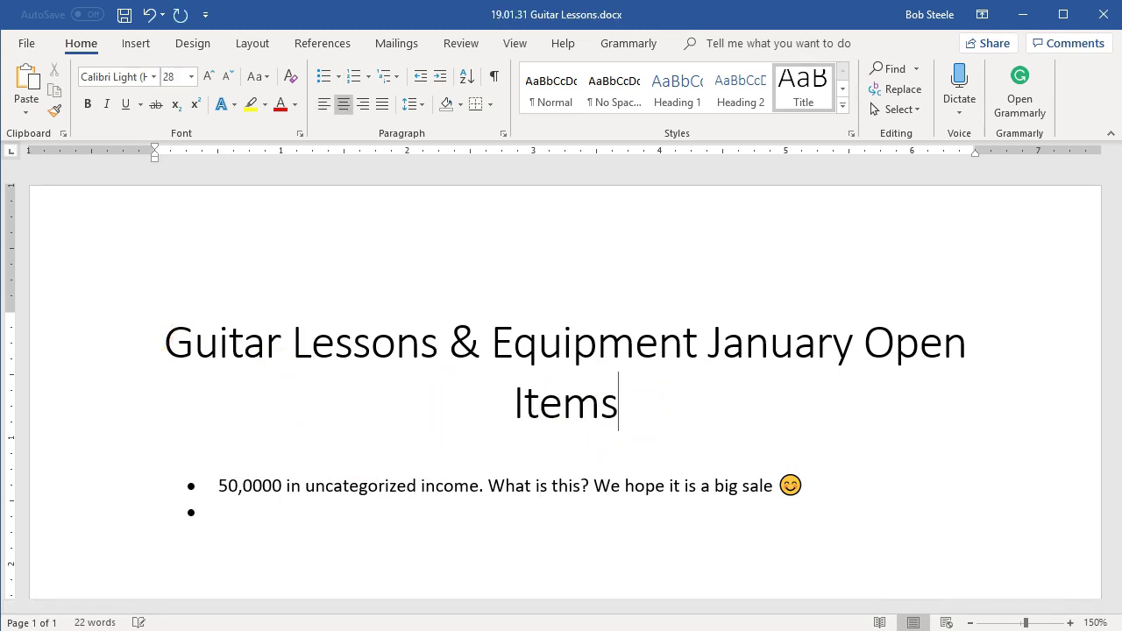
click(862, 341)
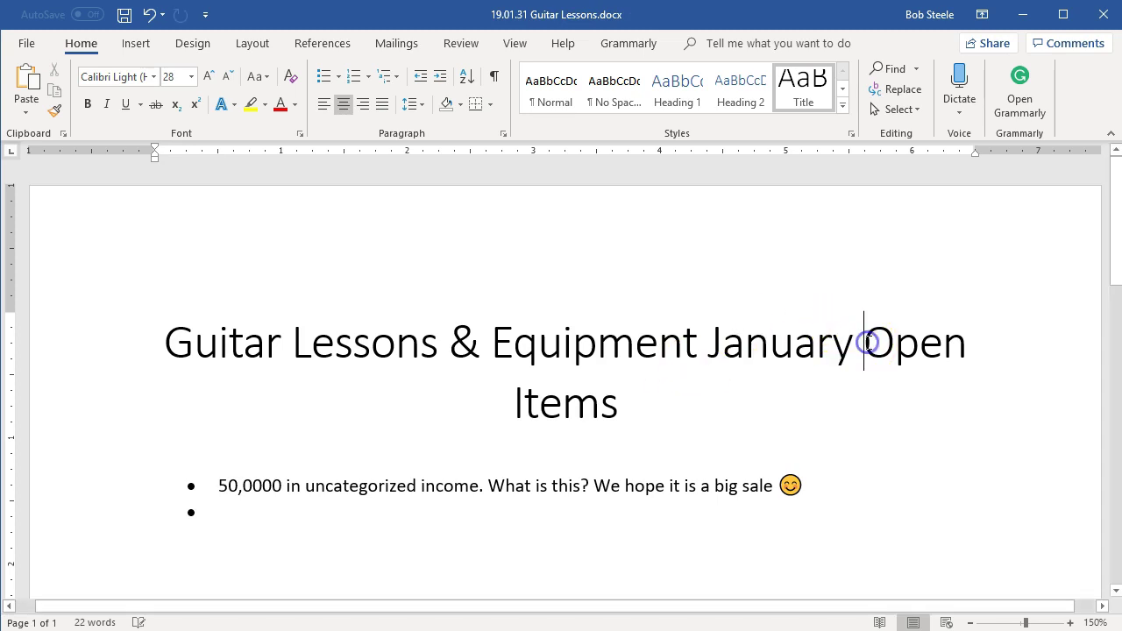
key(Return)
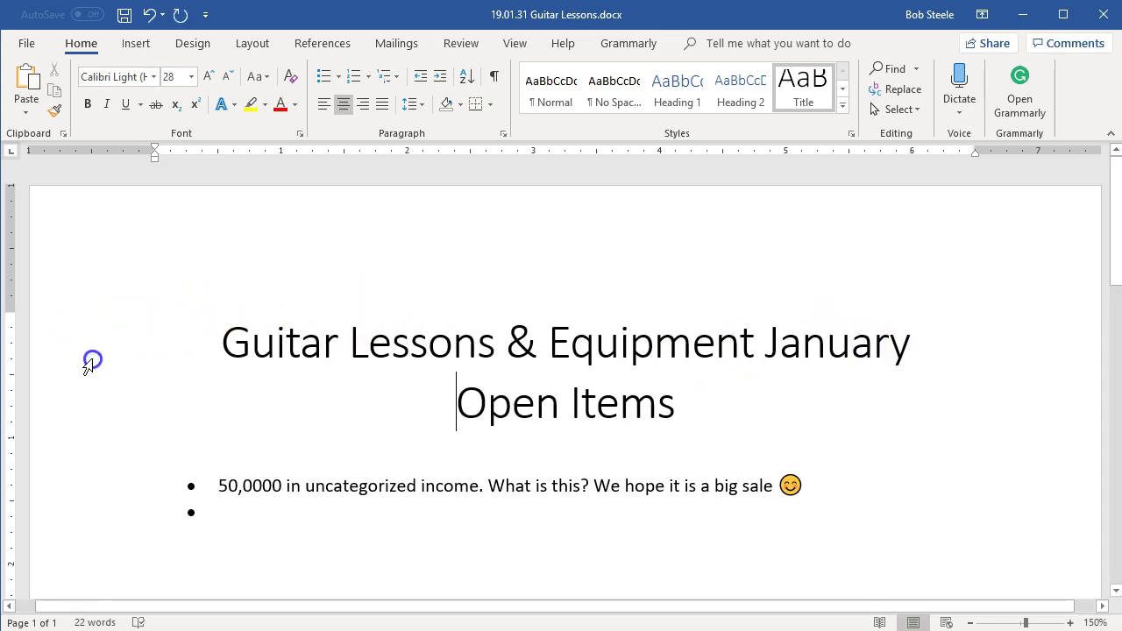
drag(90, 357, 92, 379)
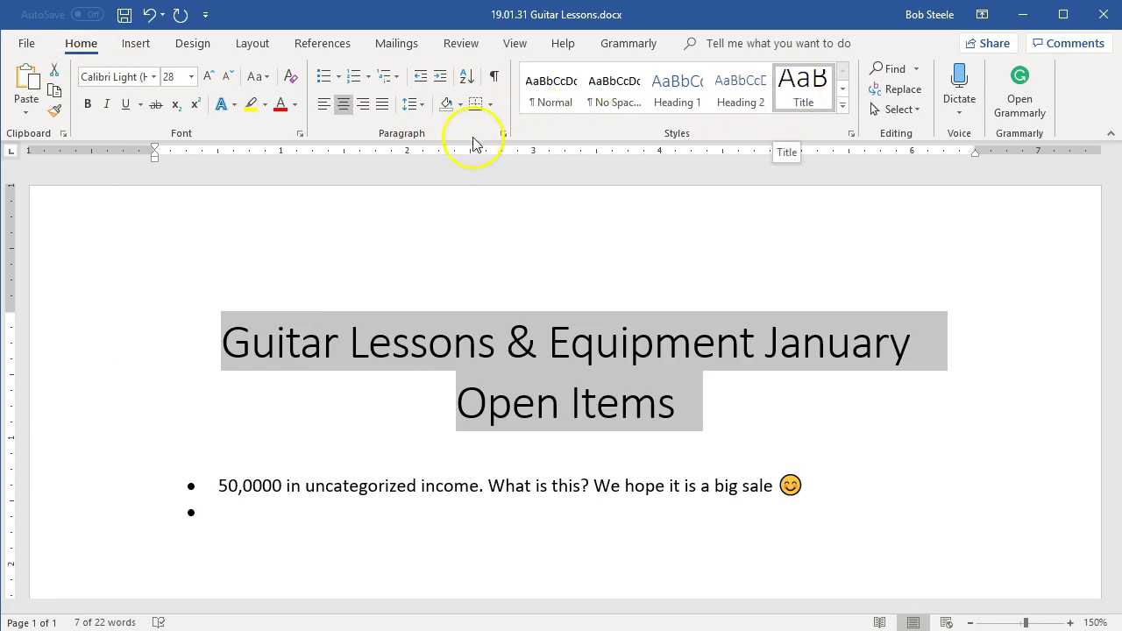
- Insert the date 1/16 after the amount in the first bullet about uncategorized income
click(214, 484)
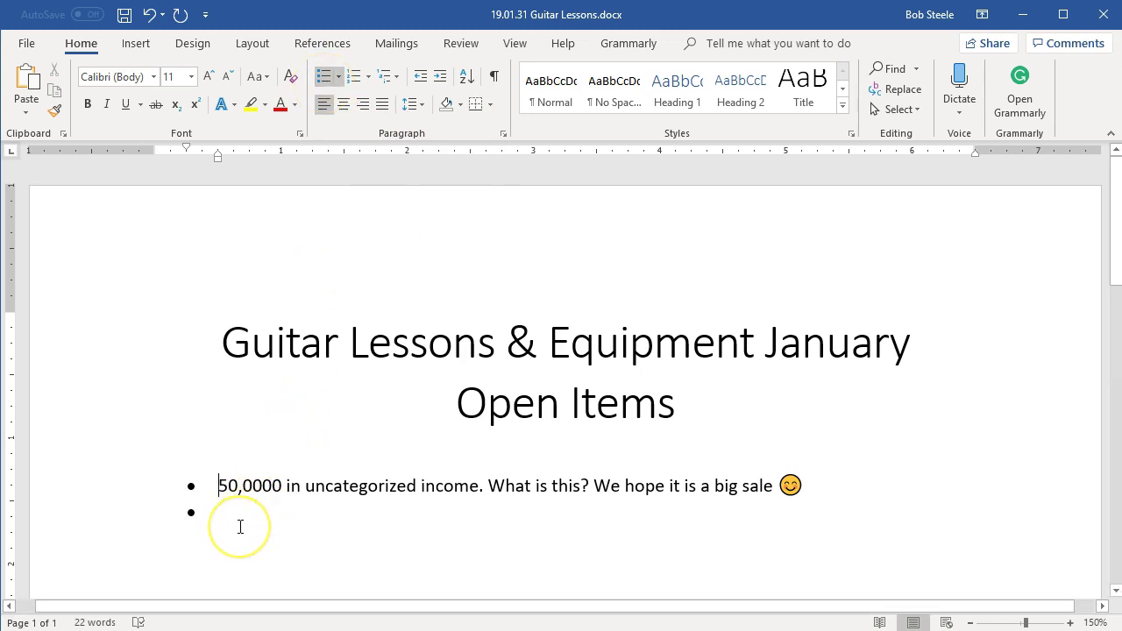
key(alt+Tab)
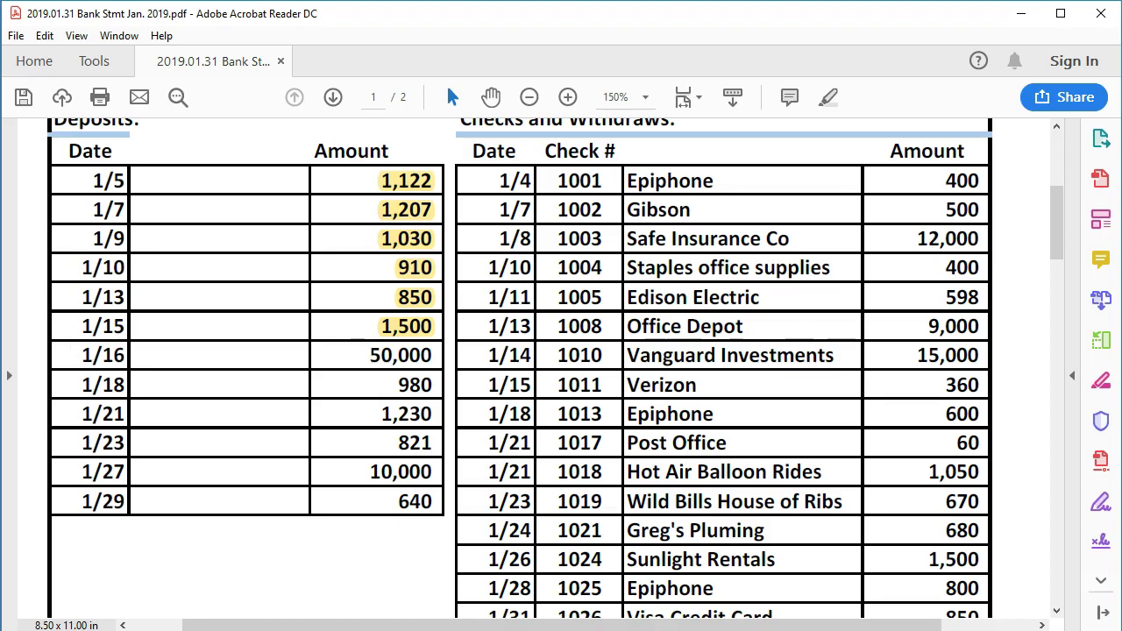
key(alt+Tab)
click(283, 485)
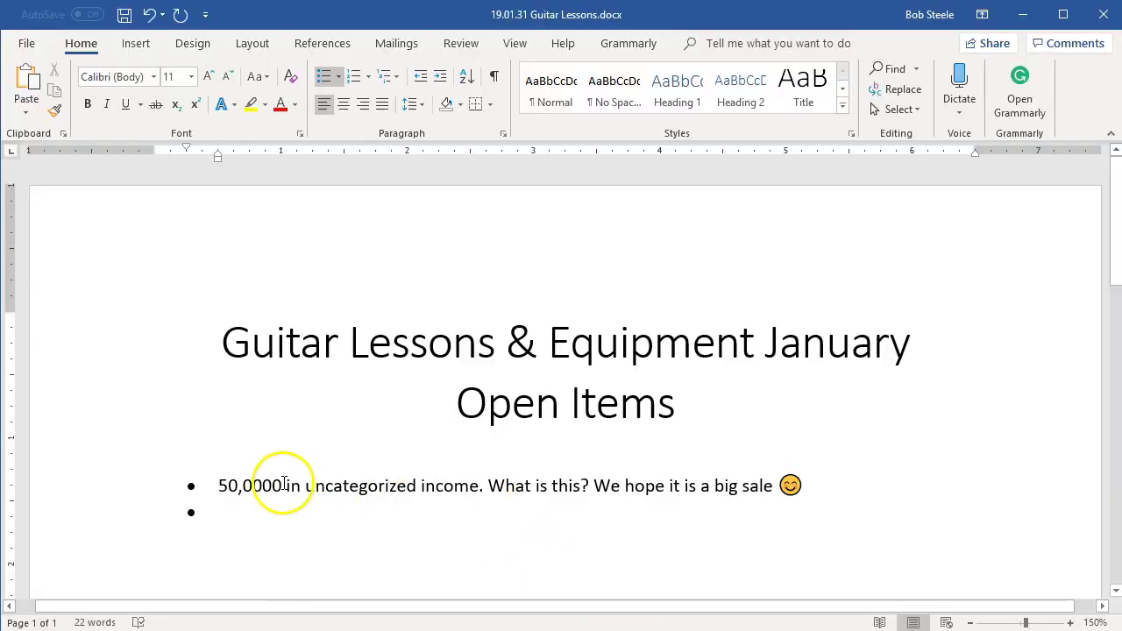
text(1/)
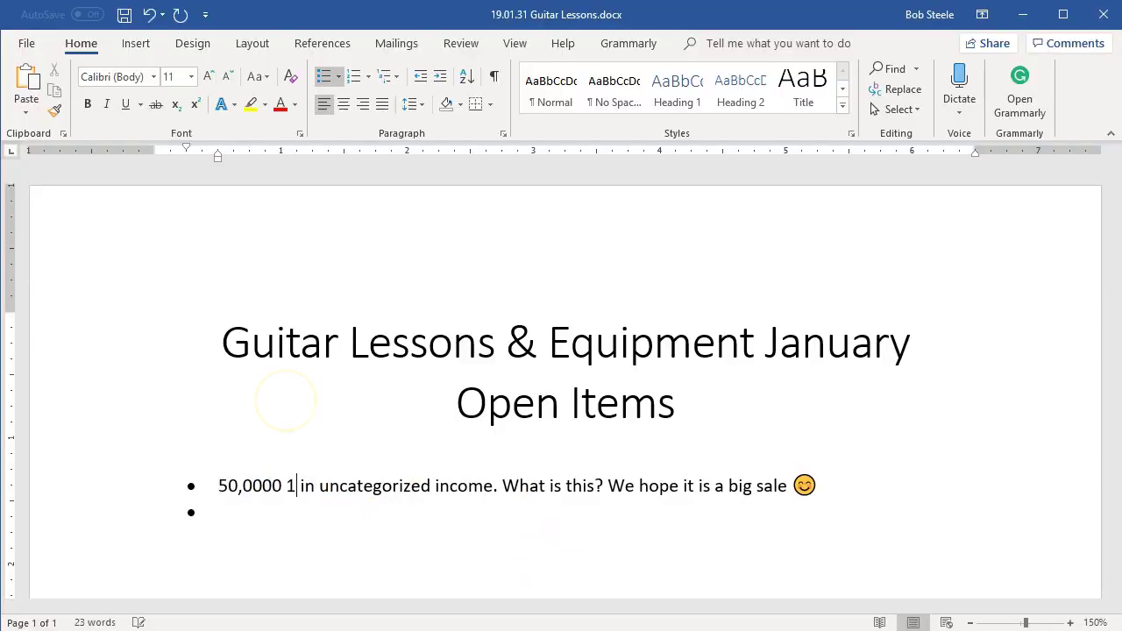
text(16)
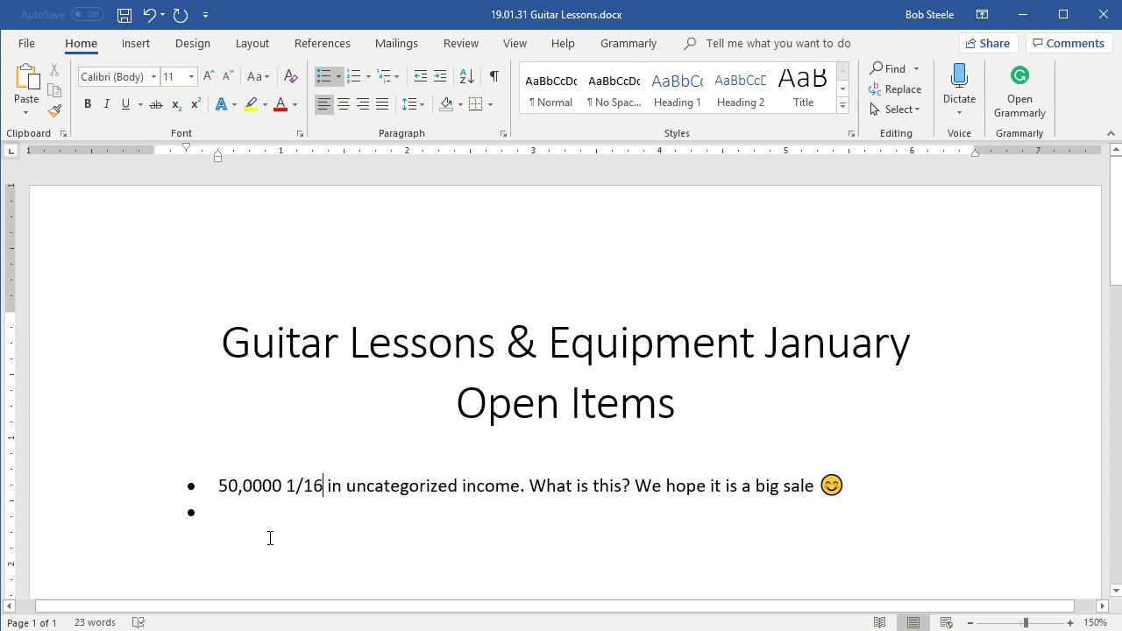
click(456, 487)
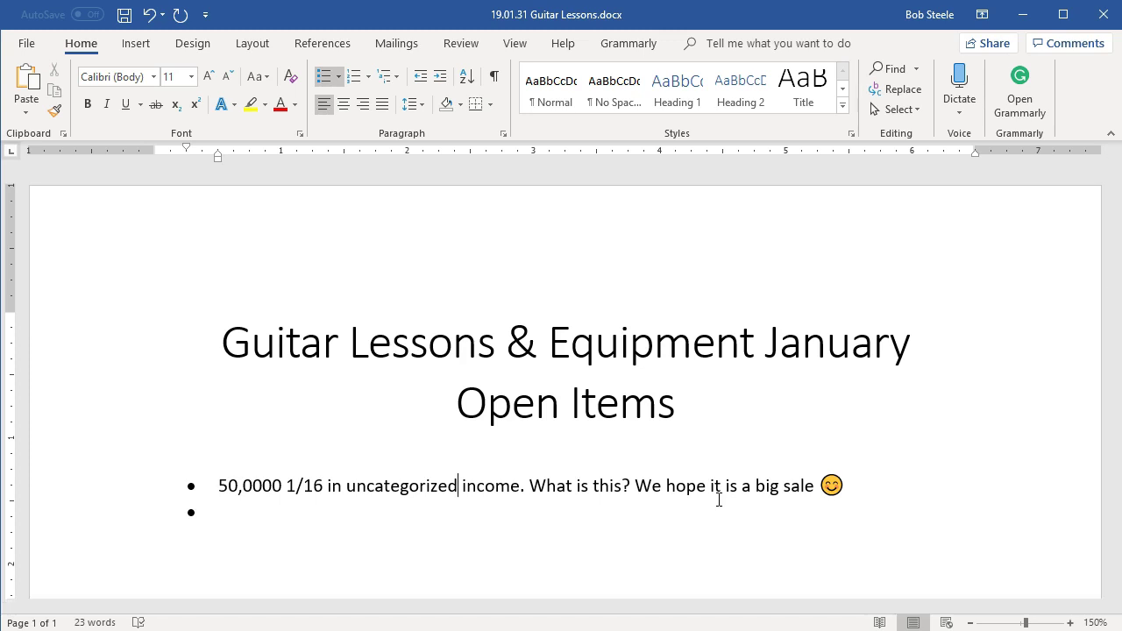
- Start saving the document under Save As and browse to Desktop > Guitar Lessons & Equipment > Docs > 2019 > 01.19
click(27, 44)
click(56, 277)
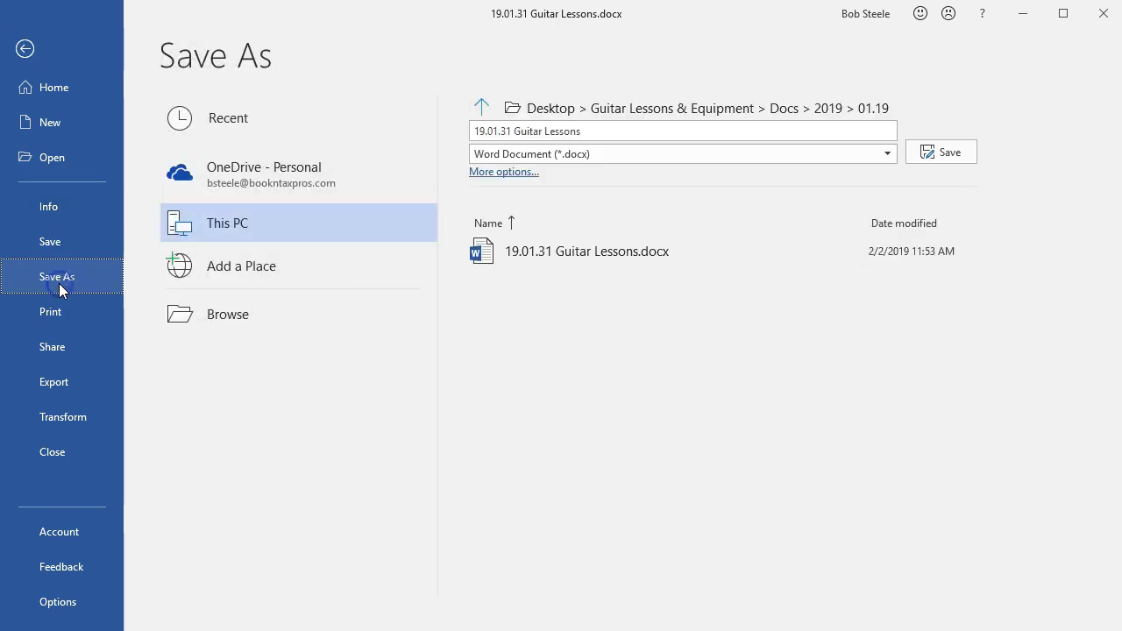
click(202, 317)
drag(141, 235, 138, 100)
click(67, 131)
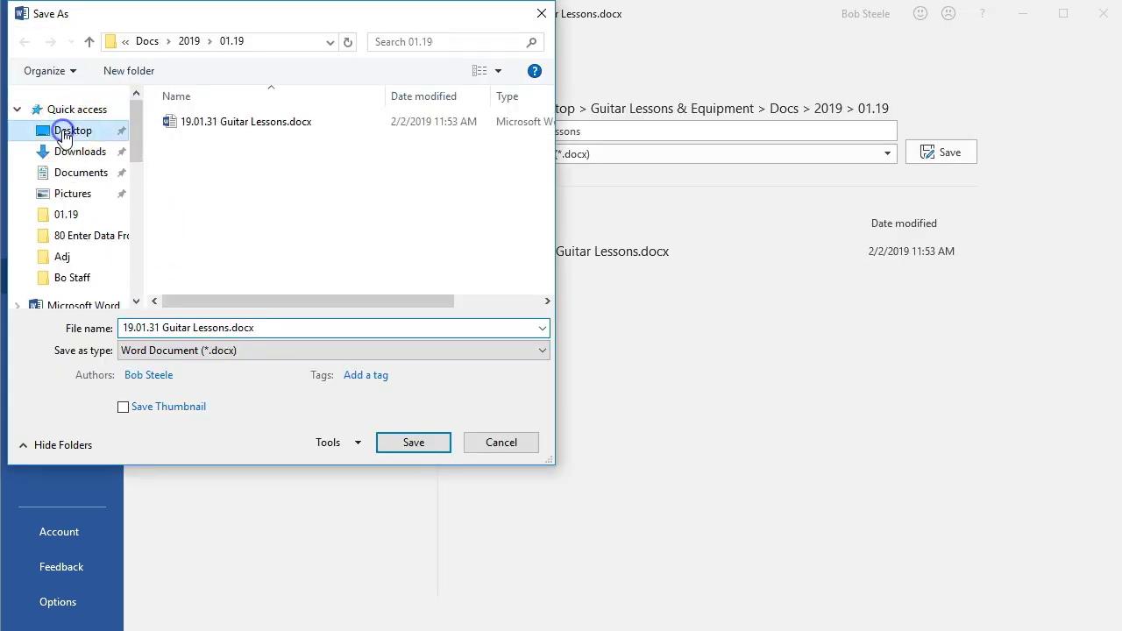
click(478, 142)
double_click(478, 141)
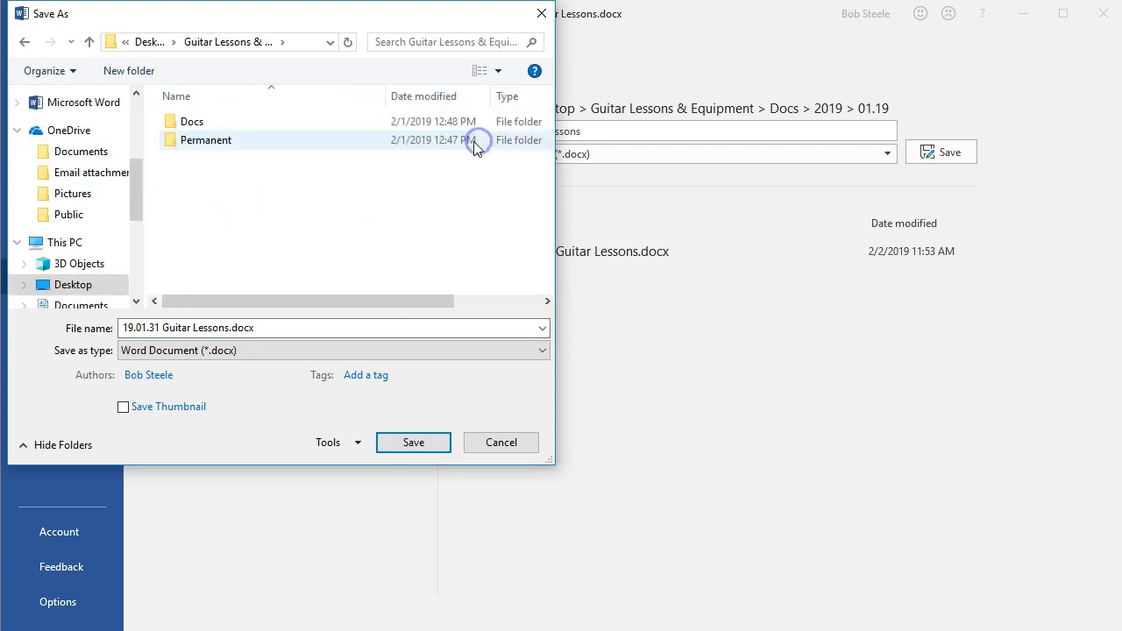
double_click(208, 130)
double_click(208, 130)
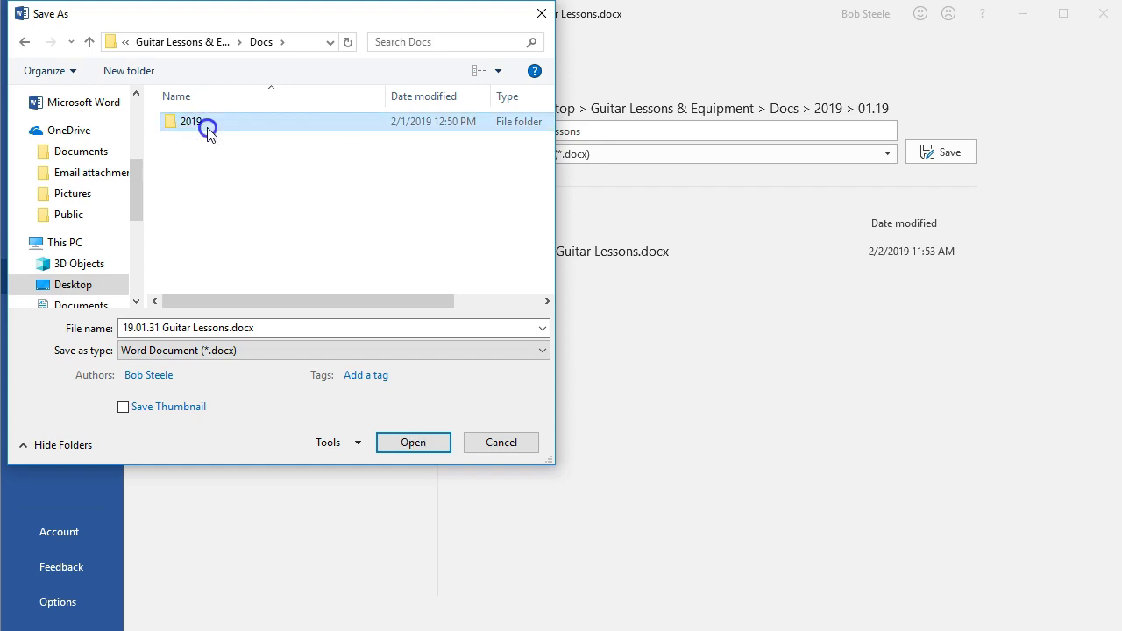
double_click(208, 130)
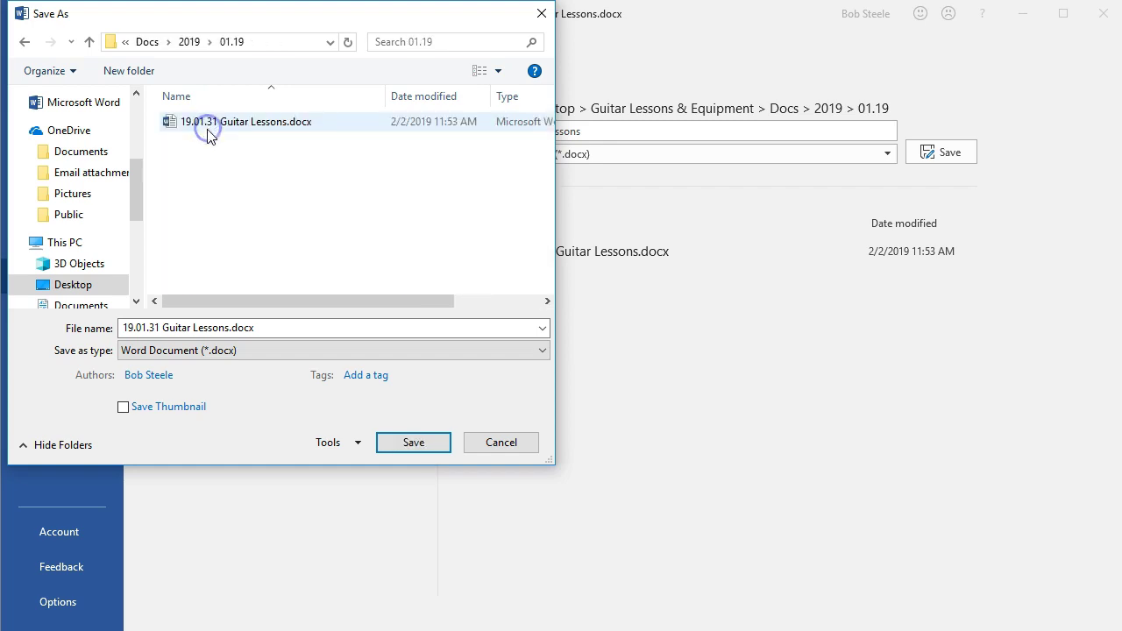
- Save the document as 19.01.31 Guitar Lessons.docx in the 01.19 folder, keeping the Word Document type
click(205, 121)
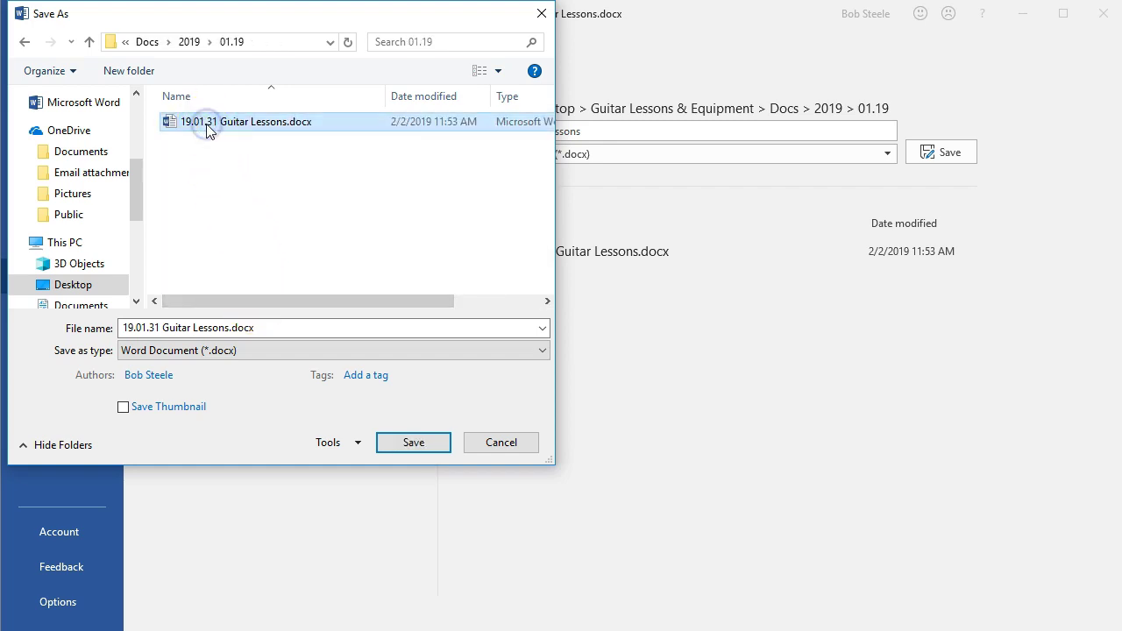
click(144, 339)
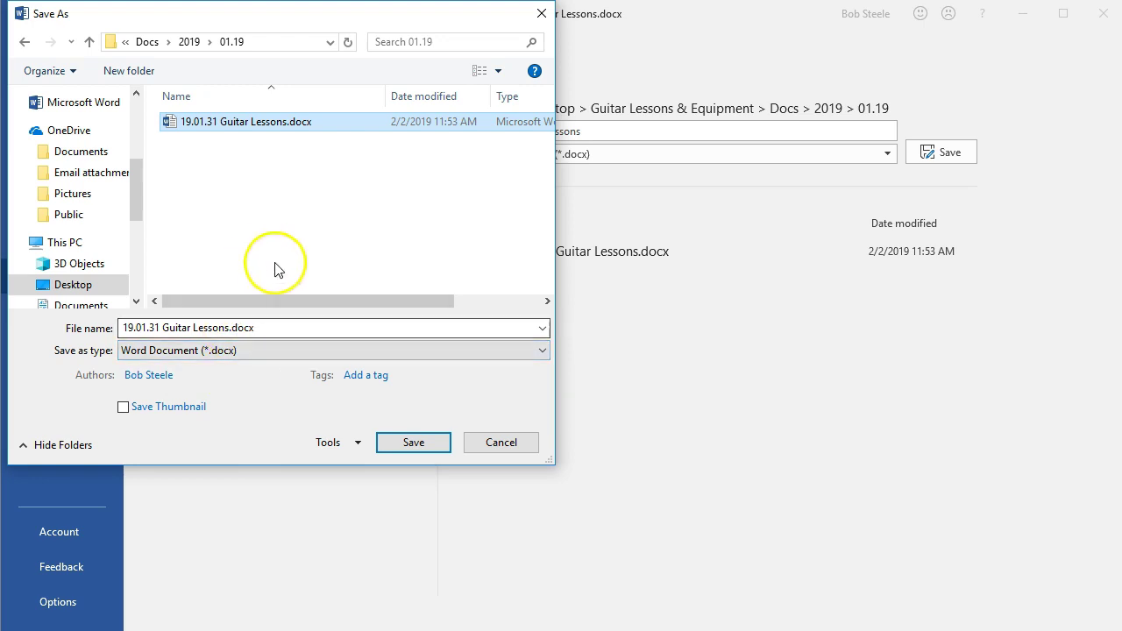
click(406, 444)
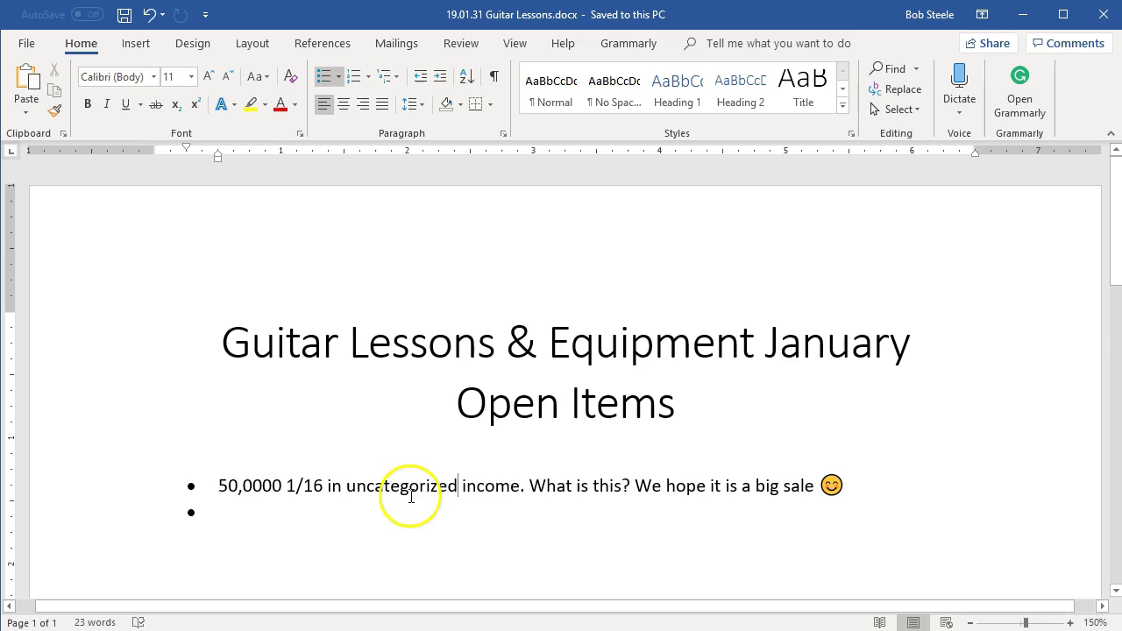
- Return to the QuickBooks register and enter a deposit dated 01/16/2019 for 50,000.00, leaving payee and memo blank
click(1017, 16)
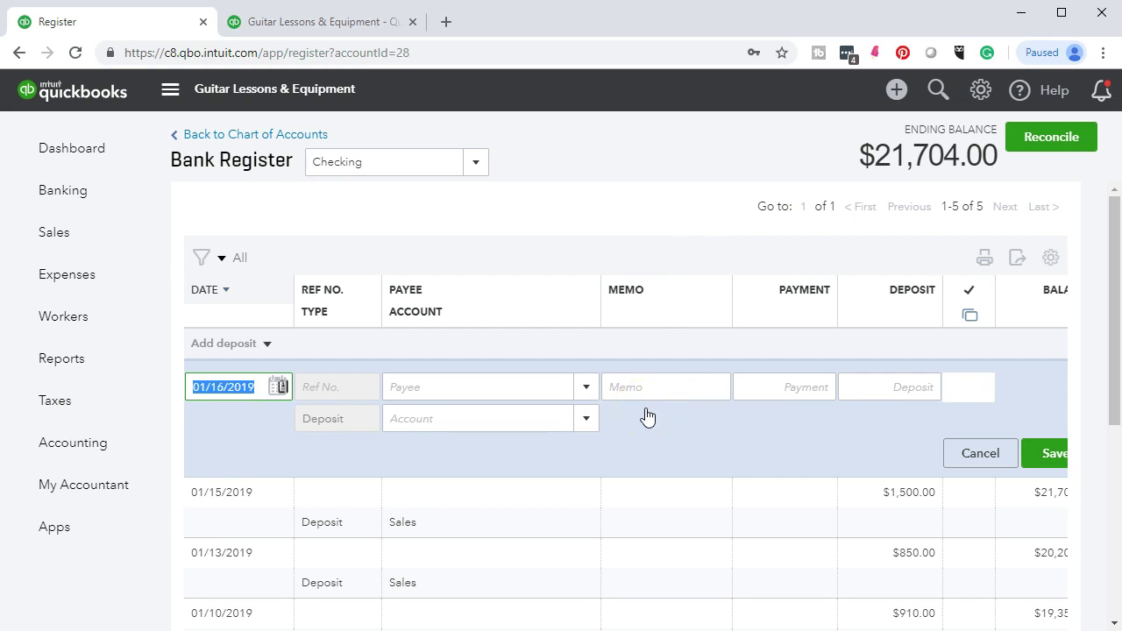
key(Tab)
key(Tab)
key(Tab)
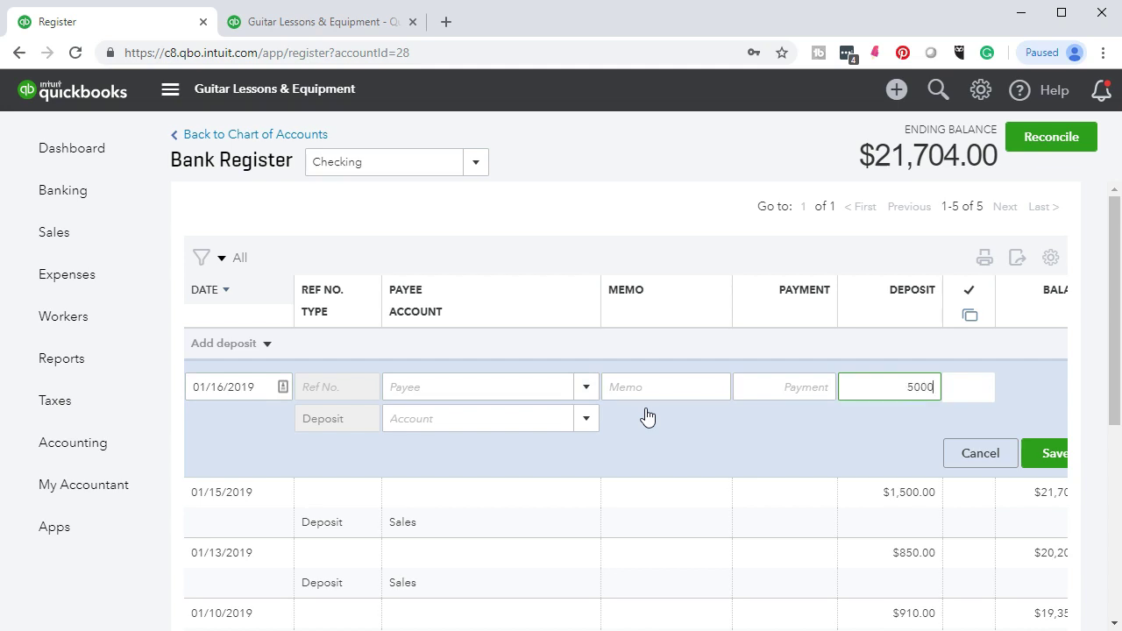
key(Tab)
- Assign the 01/16/2019 deposit to the Uncategorized Income account and save the transaction
click(526, 419)
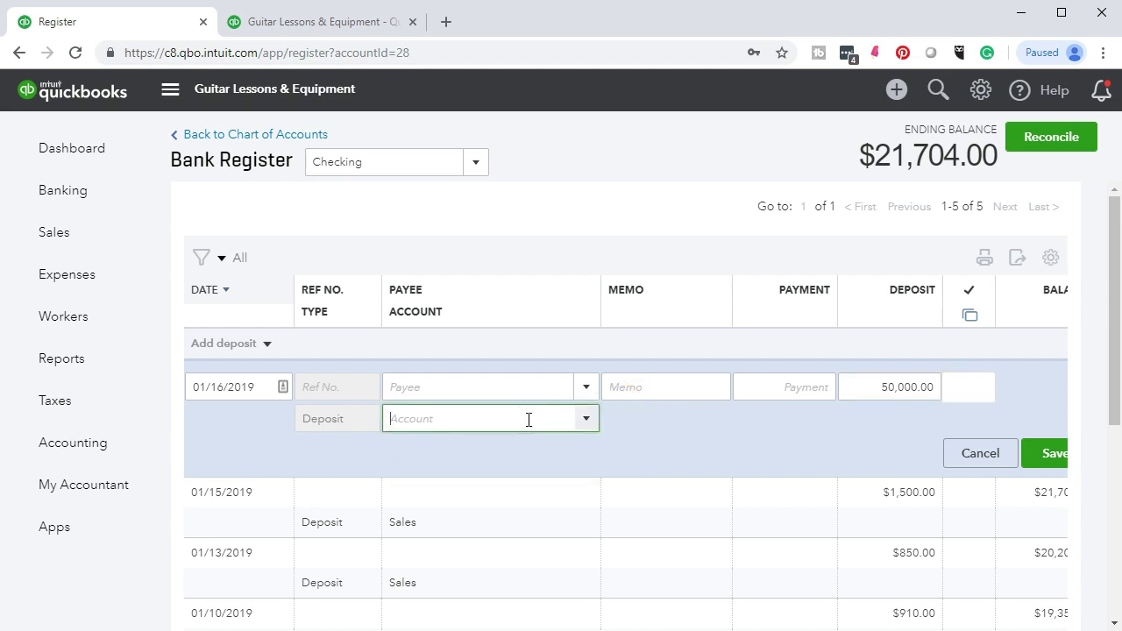
click(585, 419)
scroll(591, 330, down, 5)
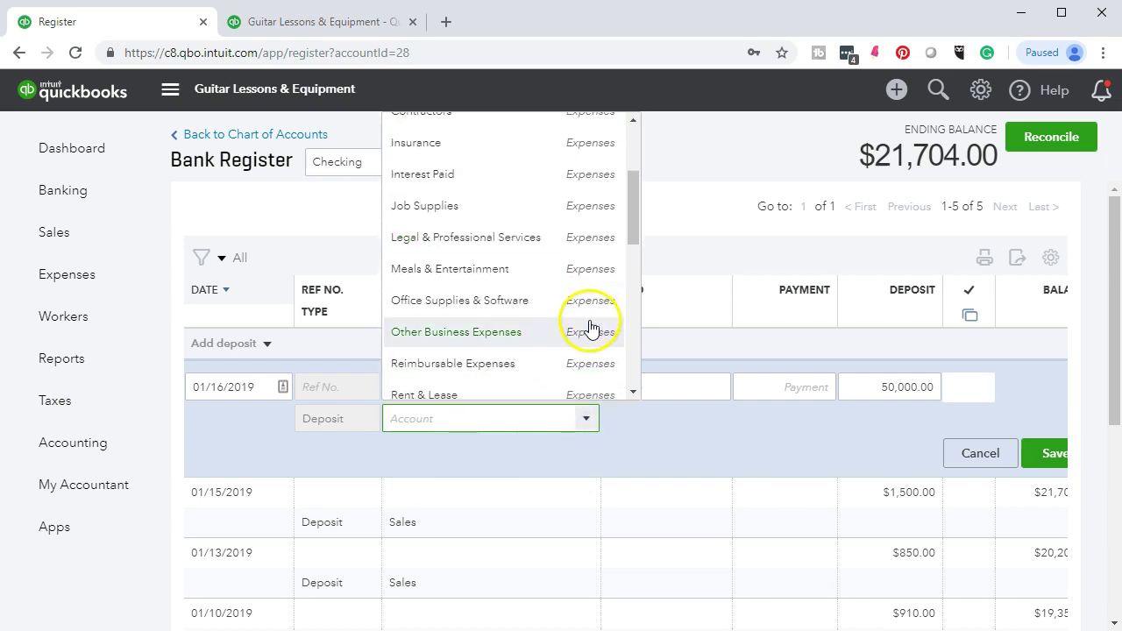
scroll(591, 329, down, 1)
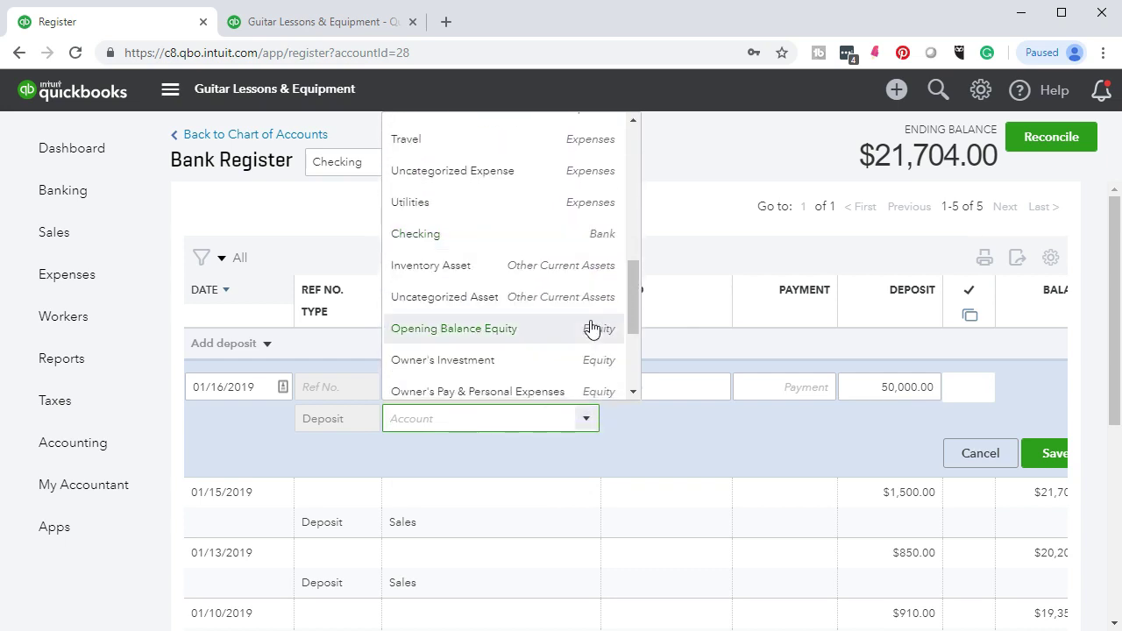
scroll(591, 327, down, 2)
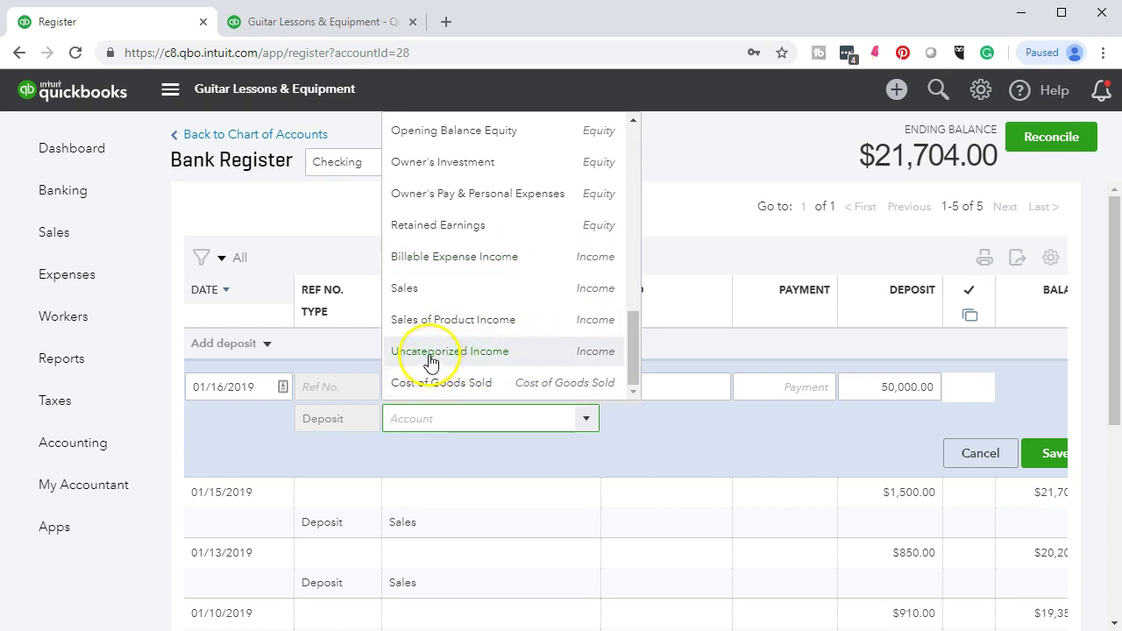
click(517, 360)
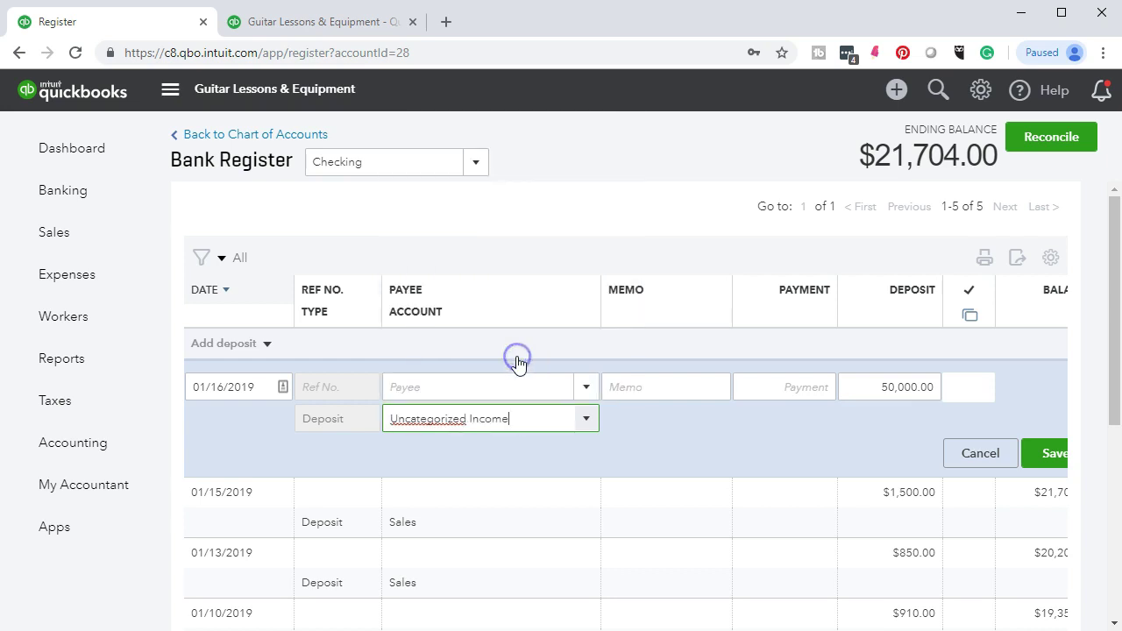
click(693, 487)
click(1038, 453)
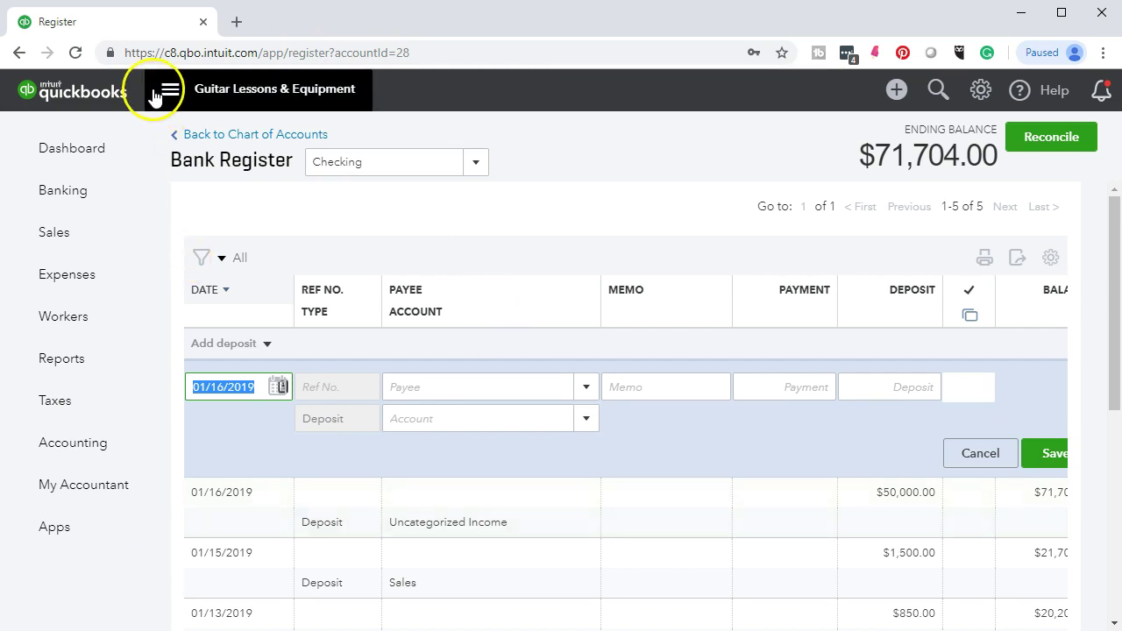
- Duplicate the register's browser tab and go back to the original Register tab
right_click(145, 23)
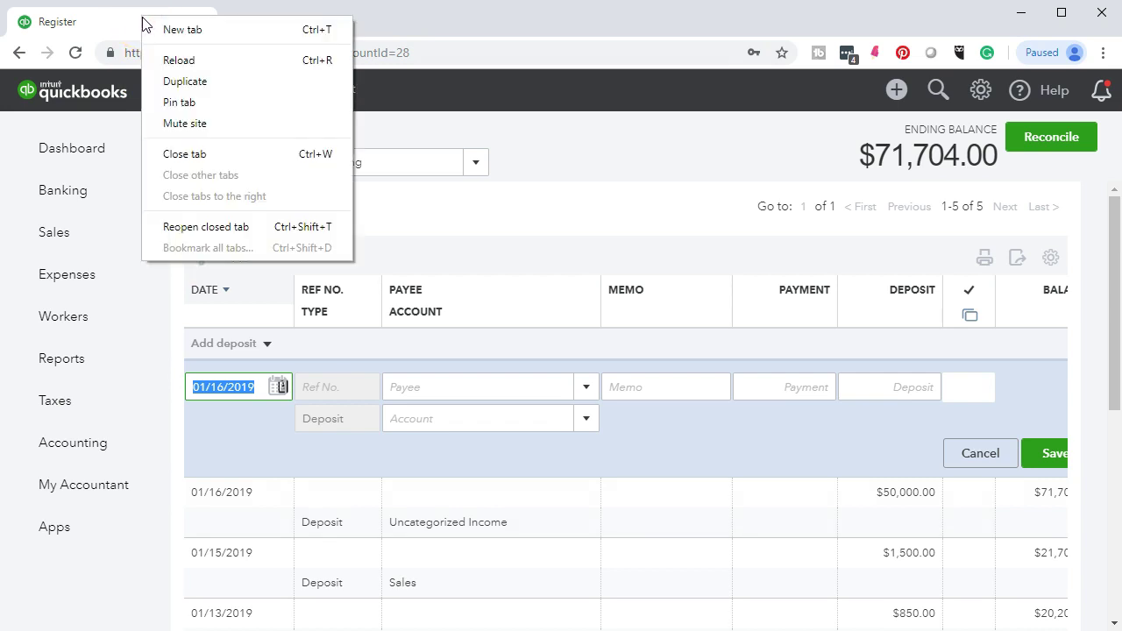
click(184, 81)
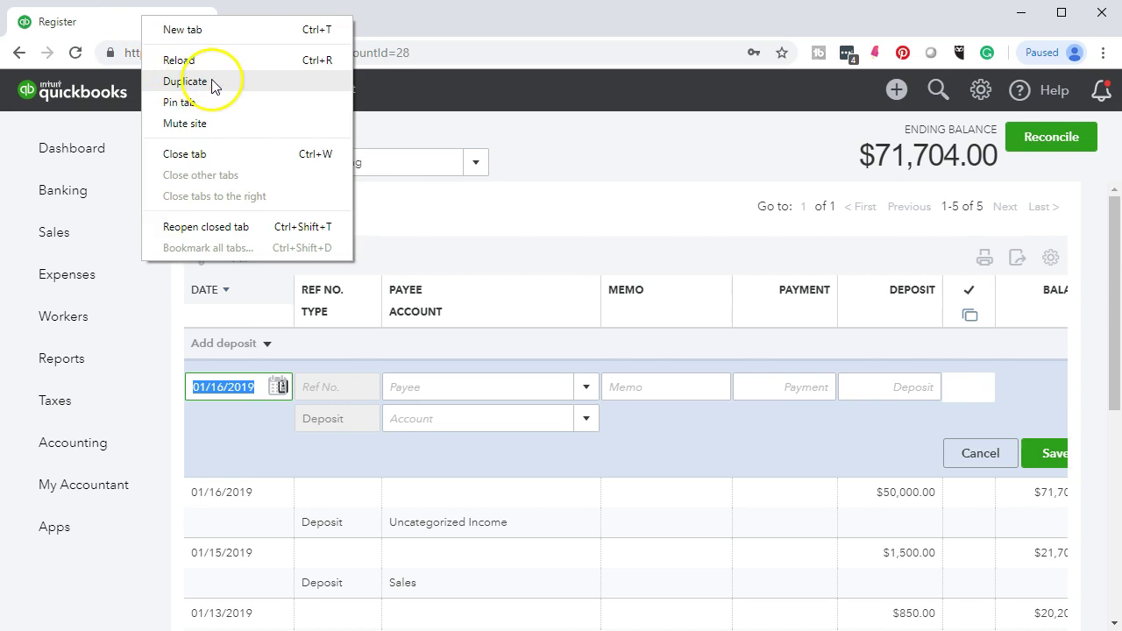
click(213, 87)
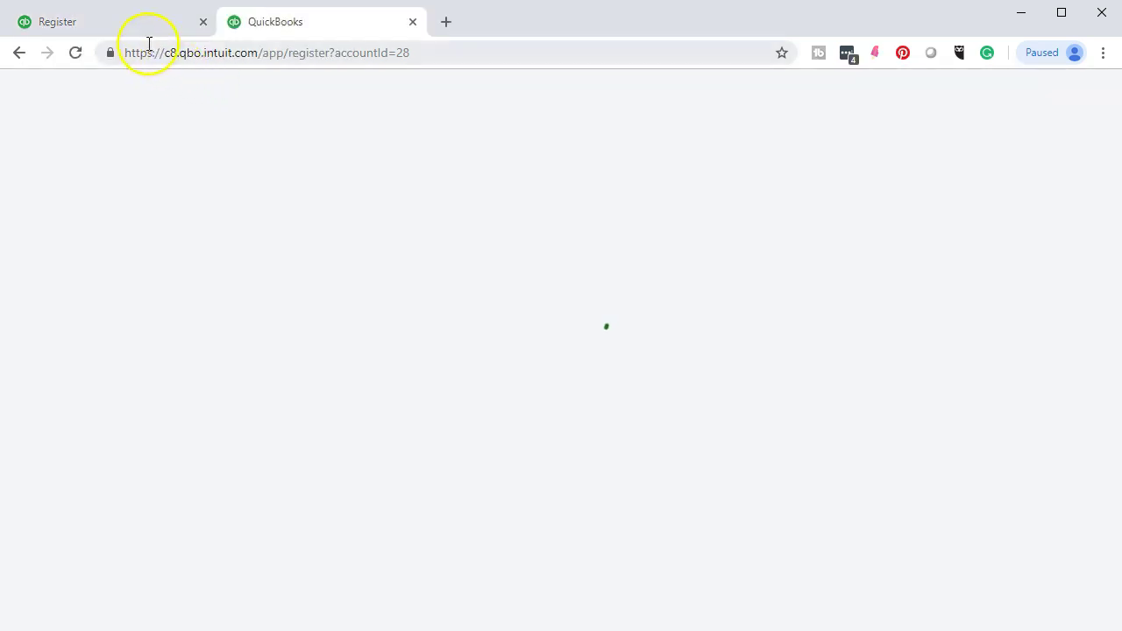
click(162, 27)
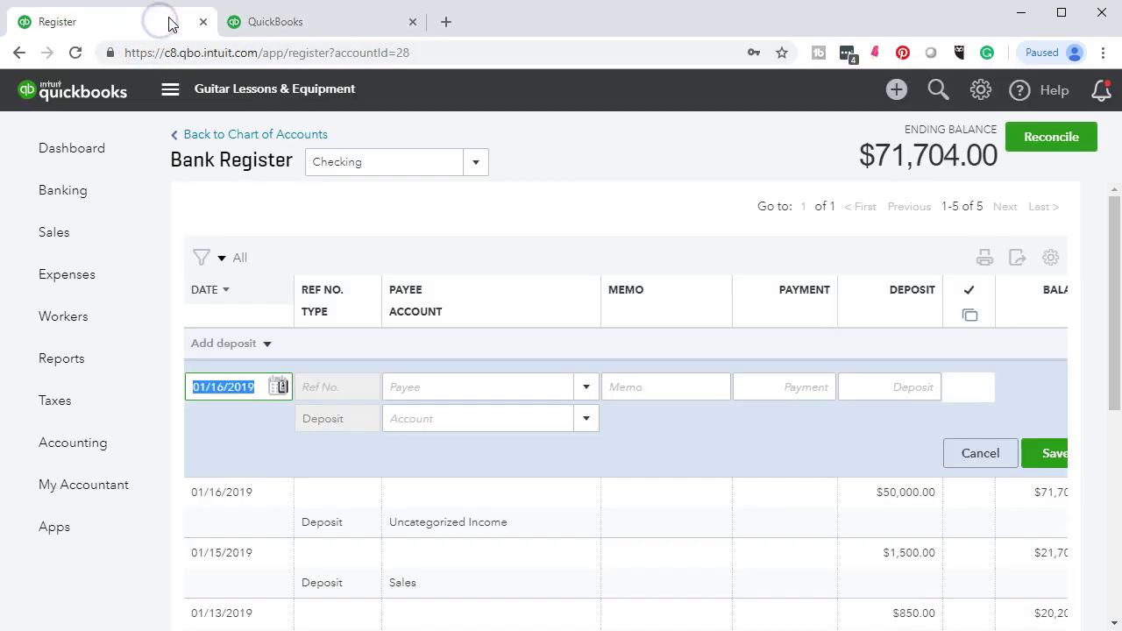
- Open the Profit and Loss report in the duplicated QuickBooks tab and view its income figures
click(269, 31)
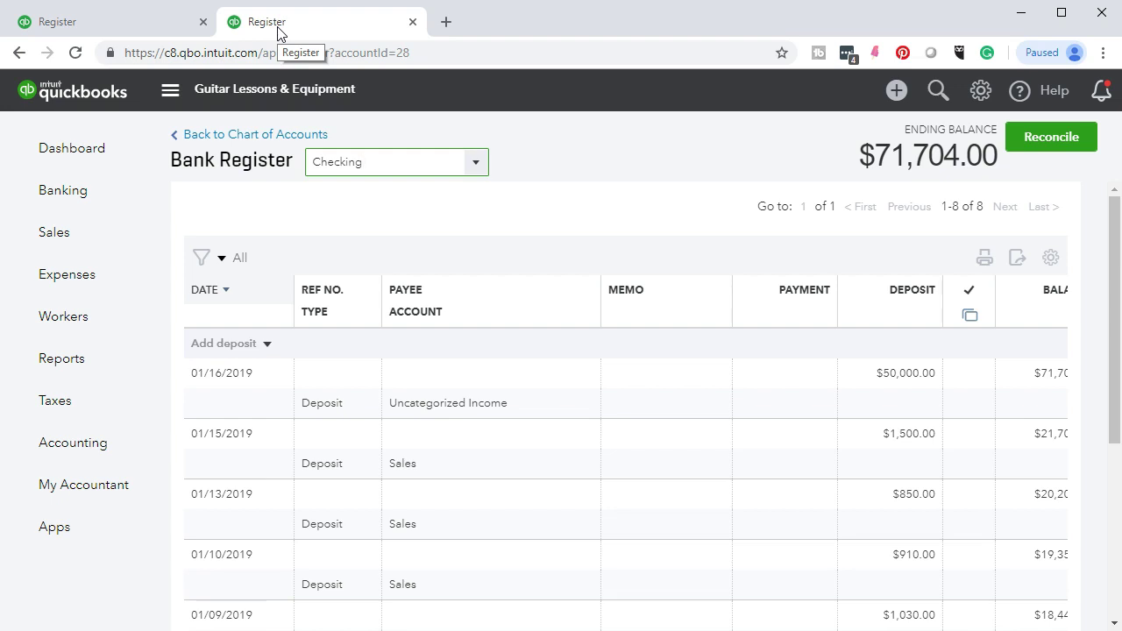
click(95, 368)
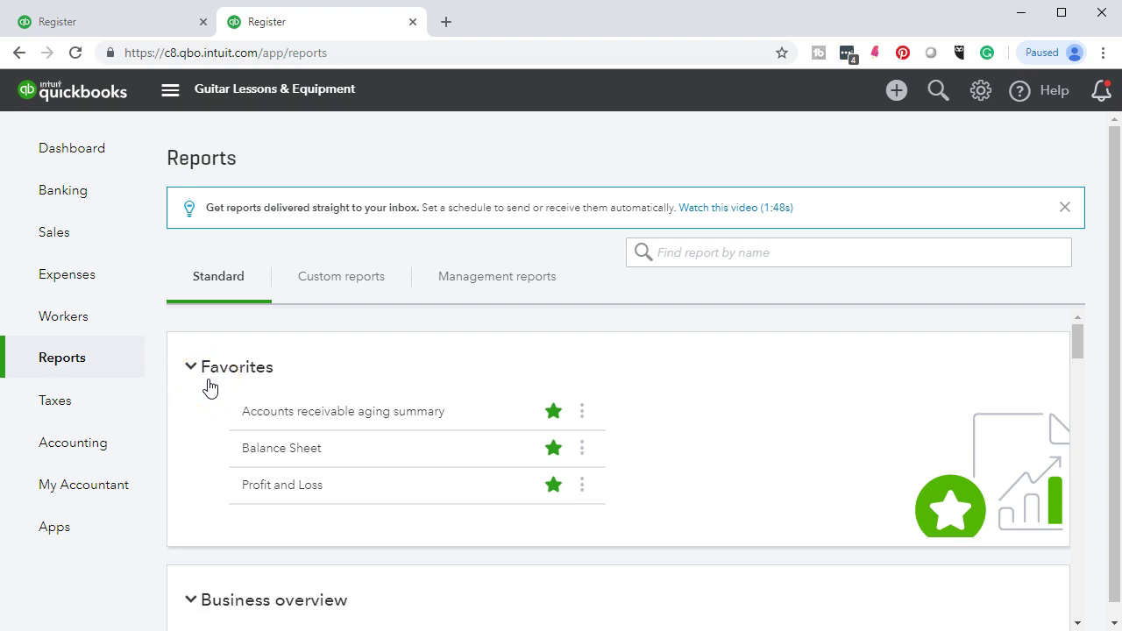
scroll(211, 388, down, 1)
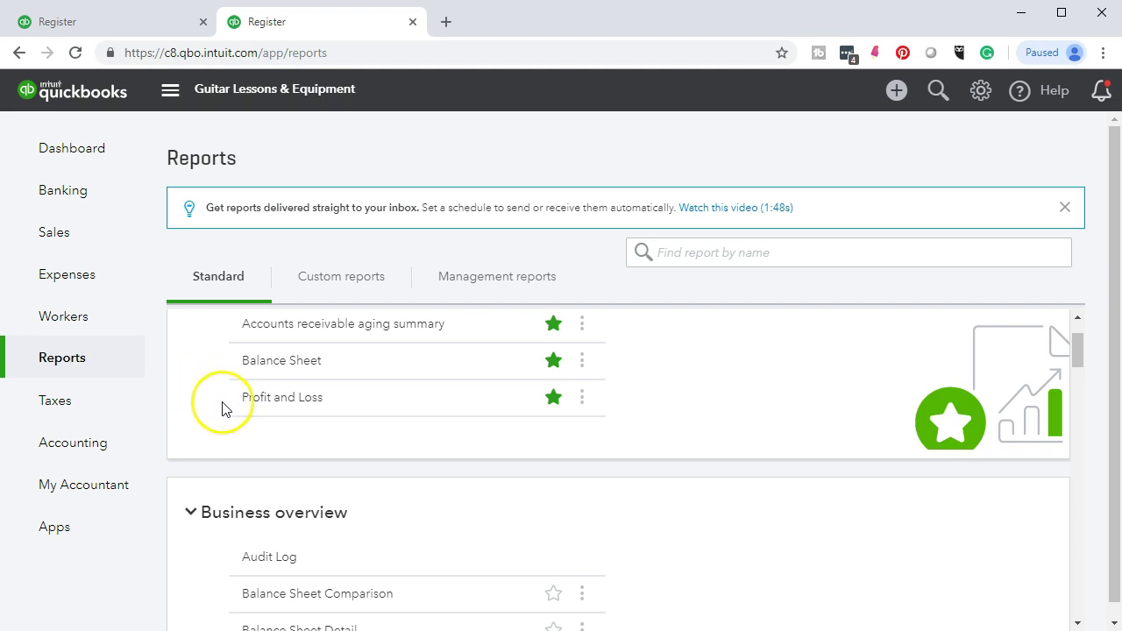
click(292, 405)
scroll(341, 391, down, 2)
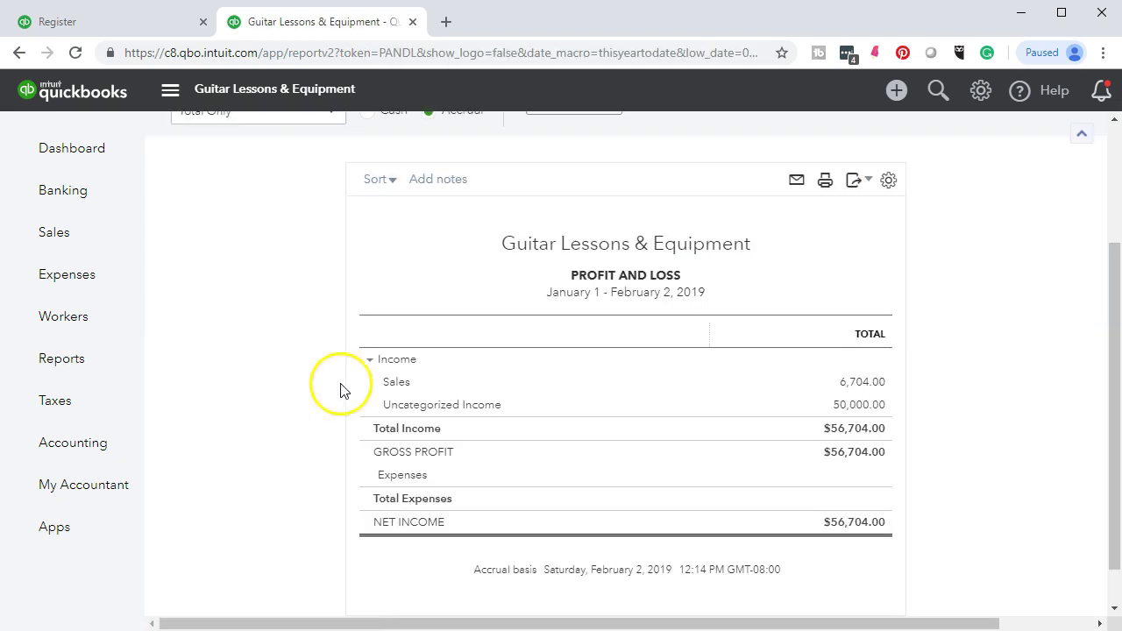
- Set the Profit and Loss report period to 01/01/2019 through 12/31/2019 and run the report
scroll(342, 391, up, 2)
drag(441, 226, 283, 227)
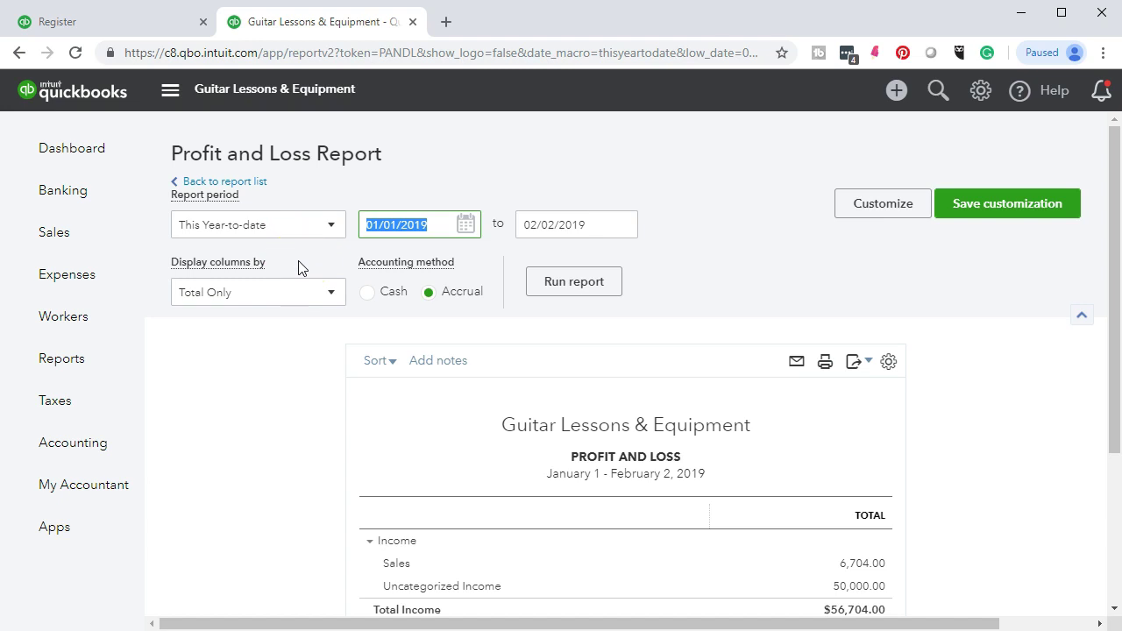
text(010119)
key(Tab)
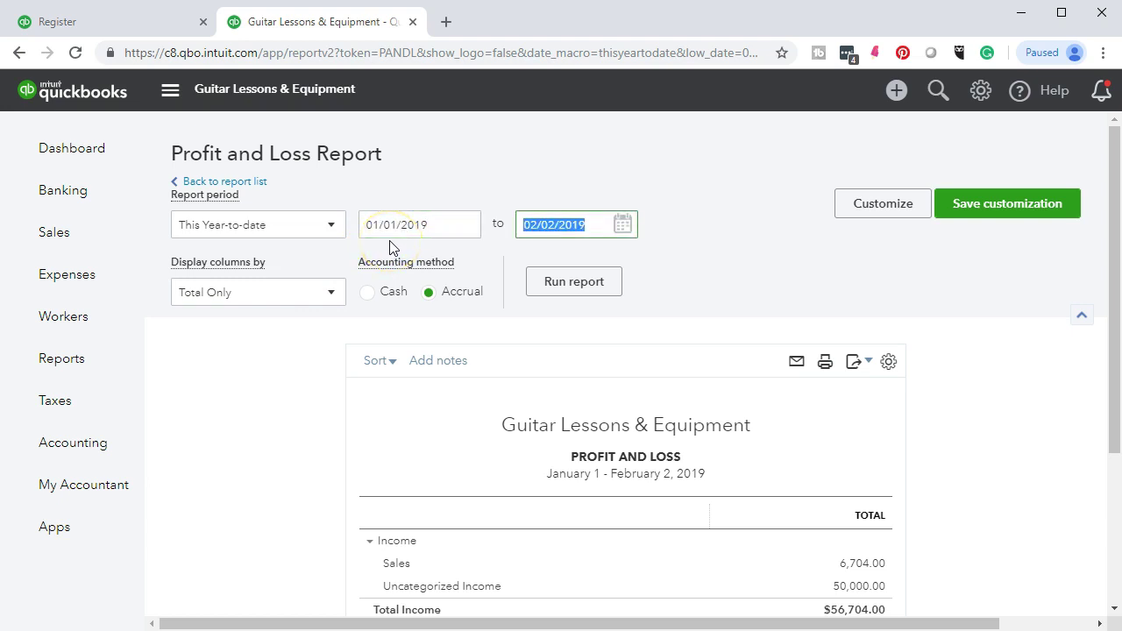
text(123119)
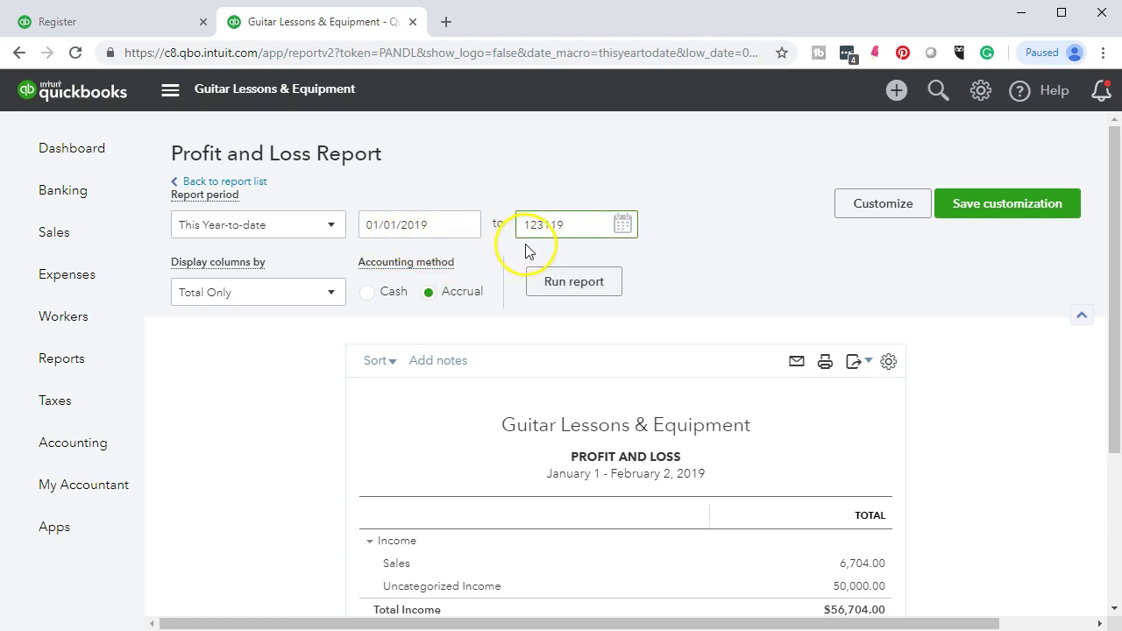
key(Tab)
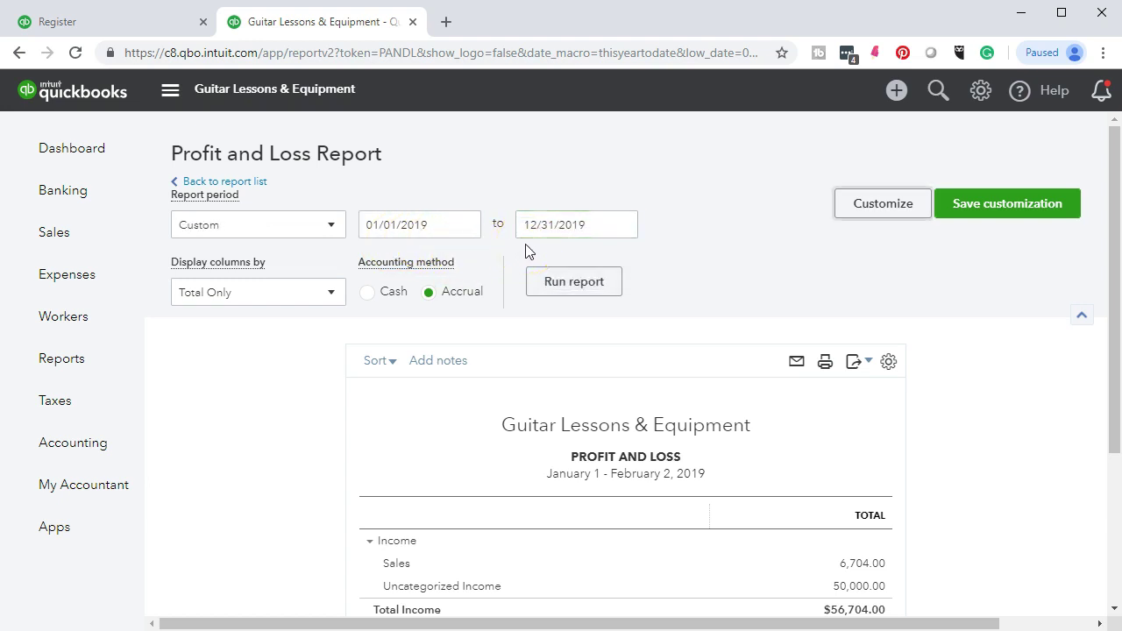
click(603, 288)
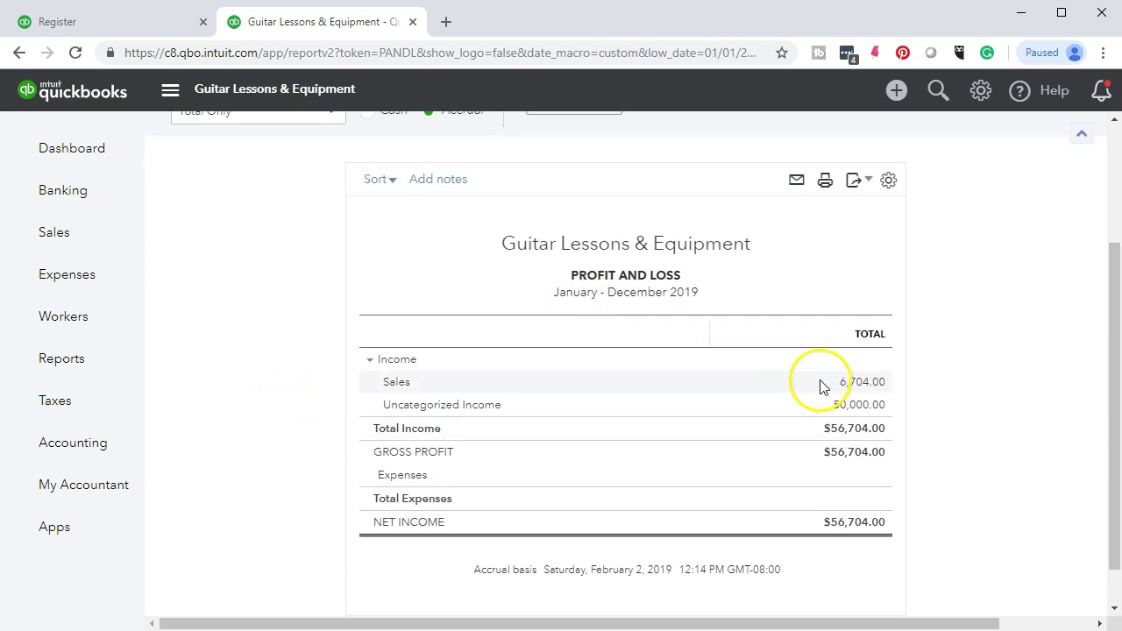
- Drill down from the Sales total to the 01/07/2019 deposit, close it, and return to the Profit and Loss summary
click(854, 388)
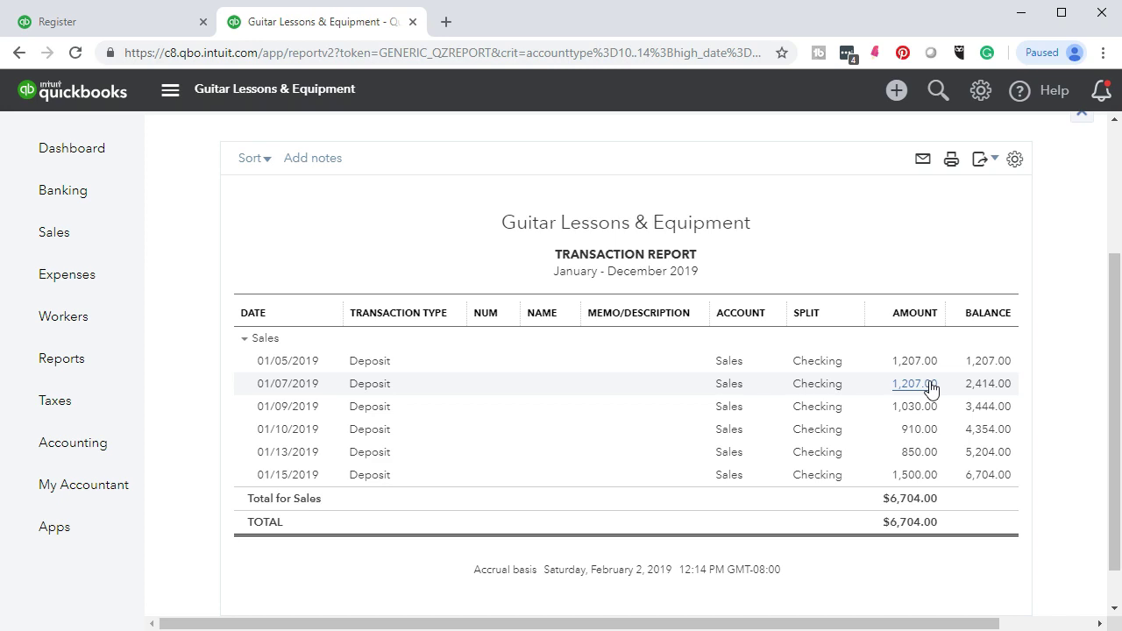
click(908, 387)
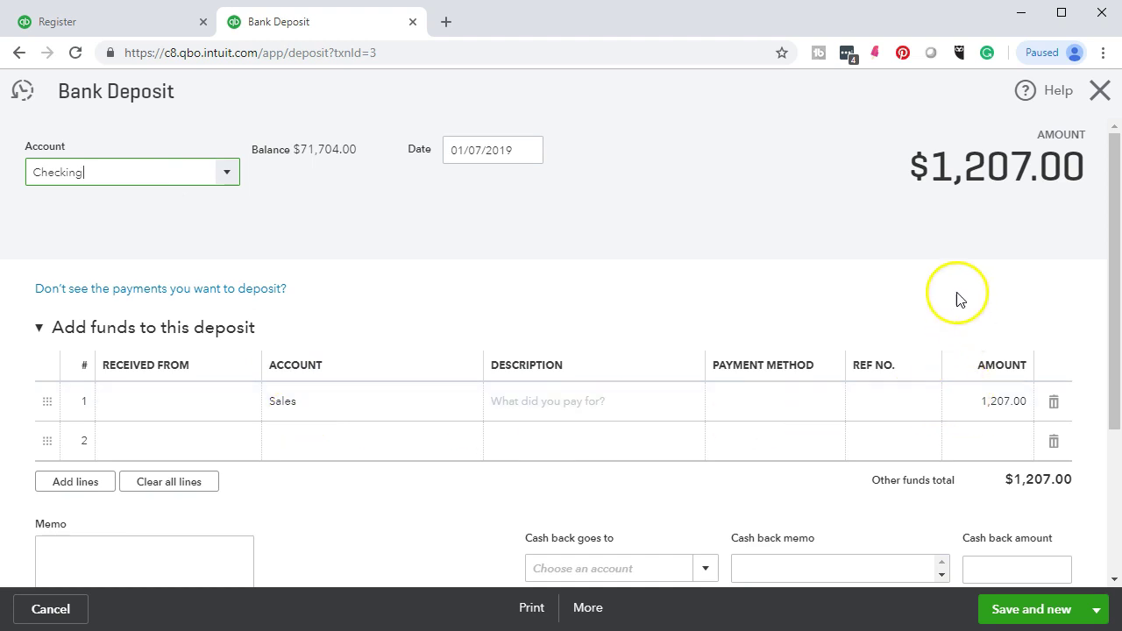
click(1098, 93)
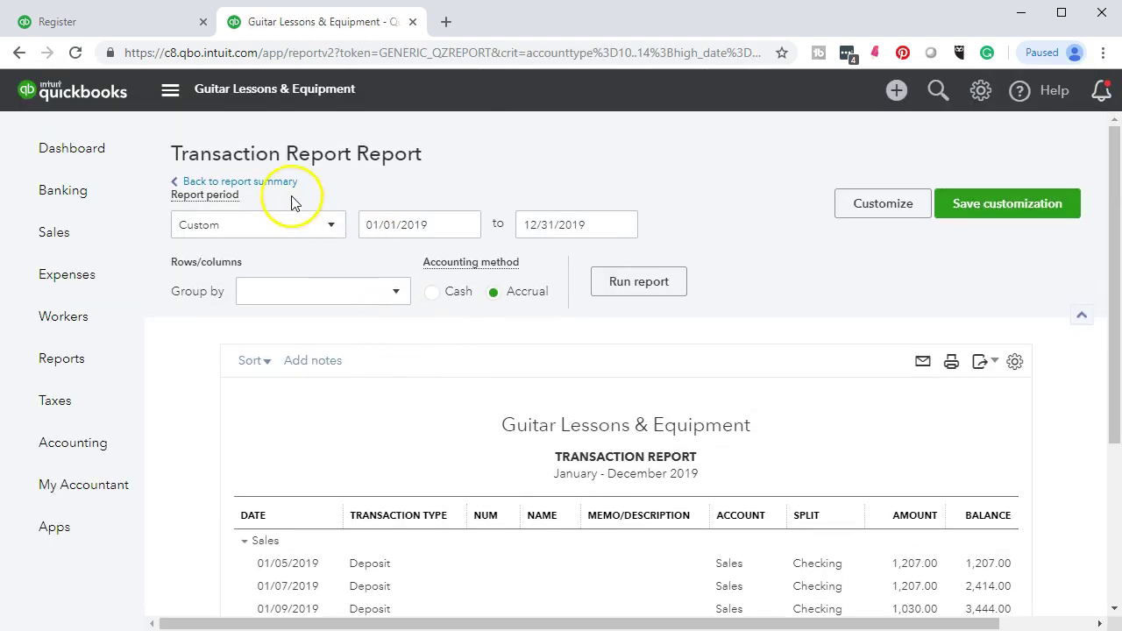
click(270, 186)
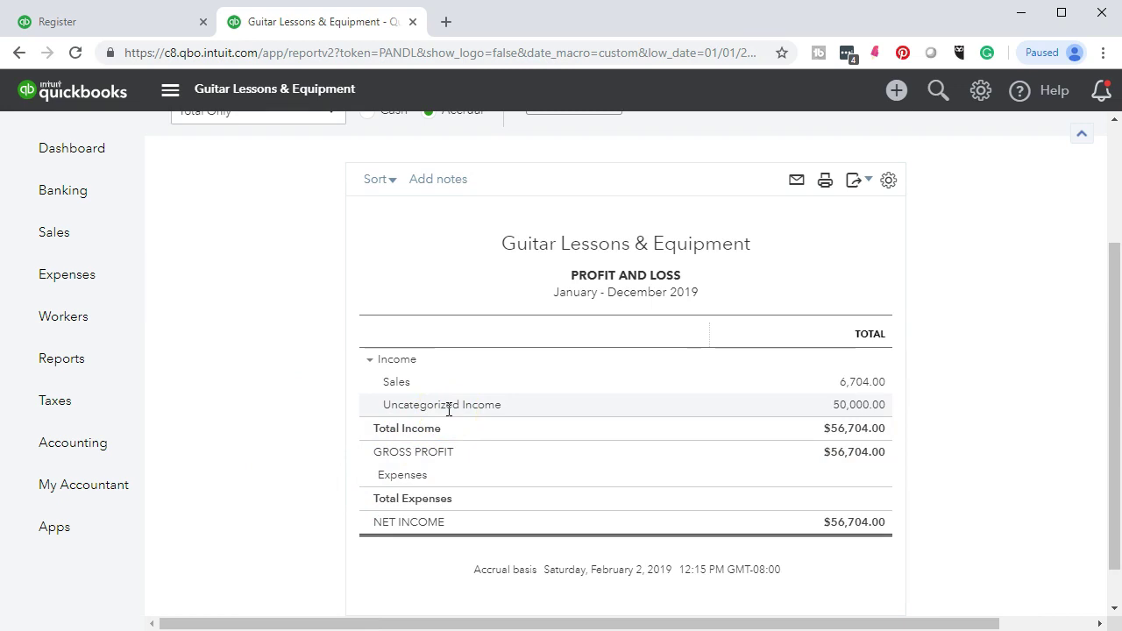
- Drill down from Uncategorized Income to the 01/16/2019 deposit, examine its account line, and return to the Profit and Loss report
click(467, 402)
click(873, 409)
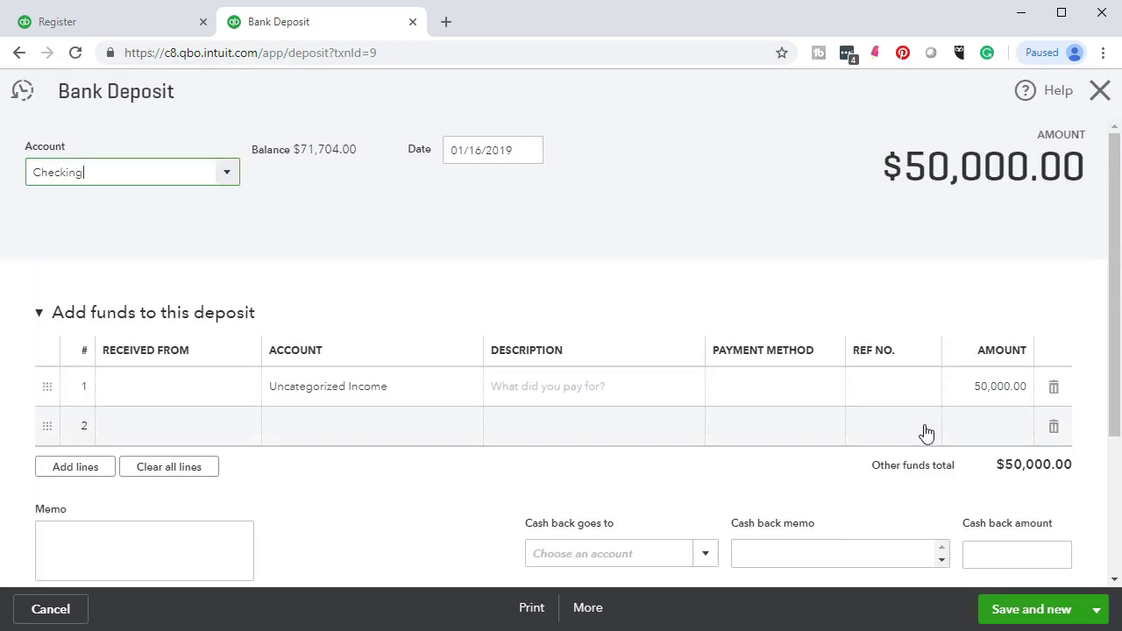
click(360, 420)
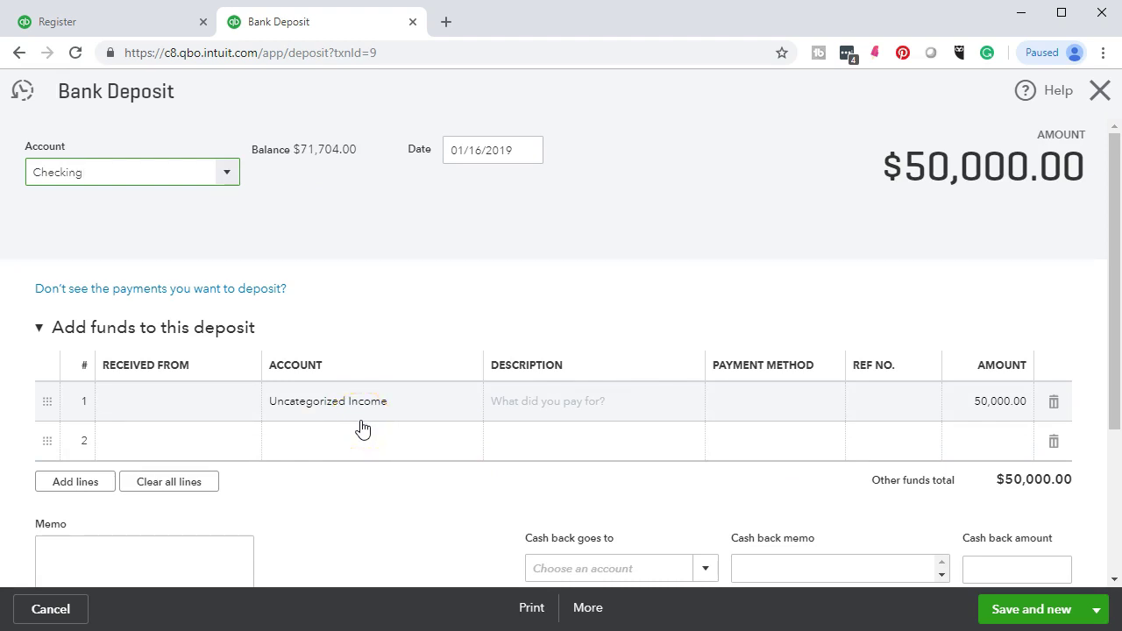
click(1098, 93)
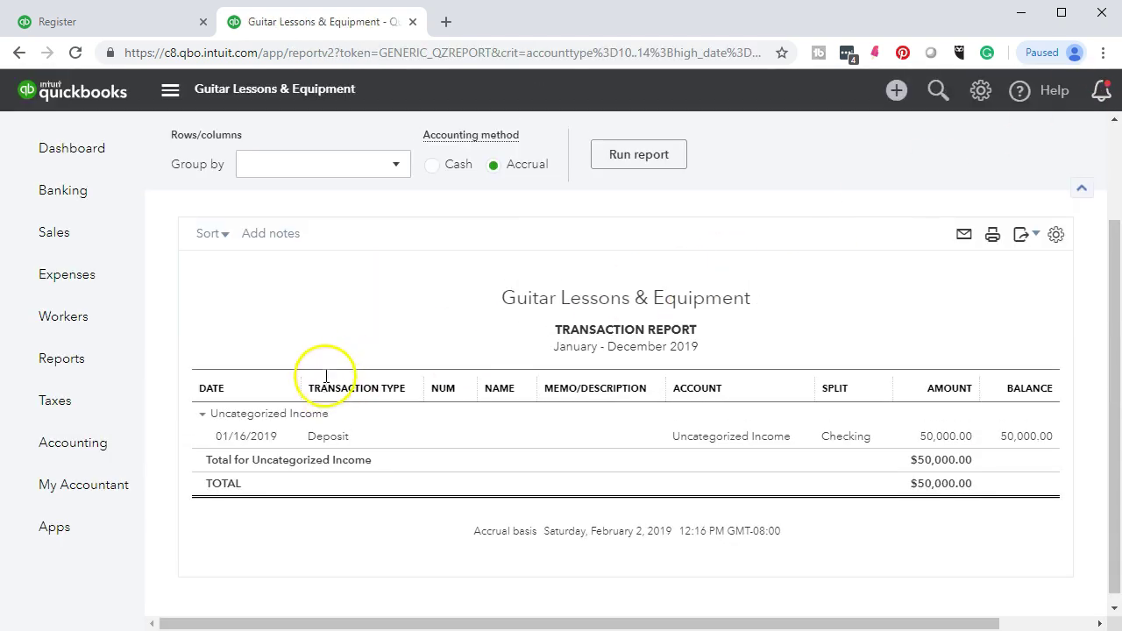
scroll(326, 377, up, 2)
click(263, 182)
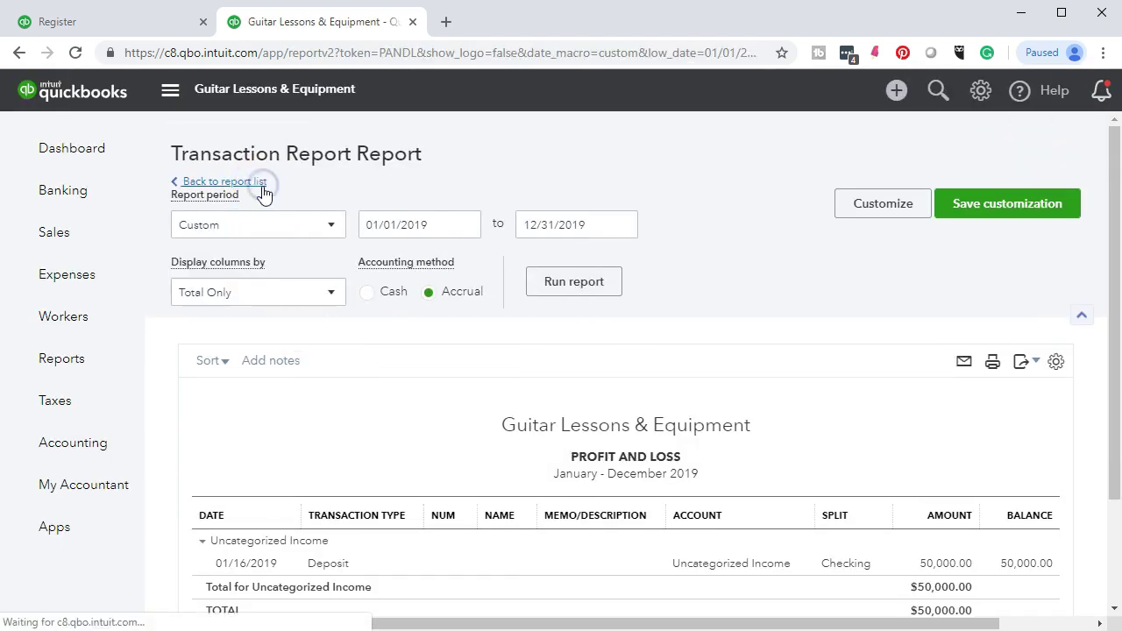
scroll(263, 193, up, 2)
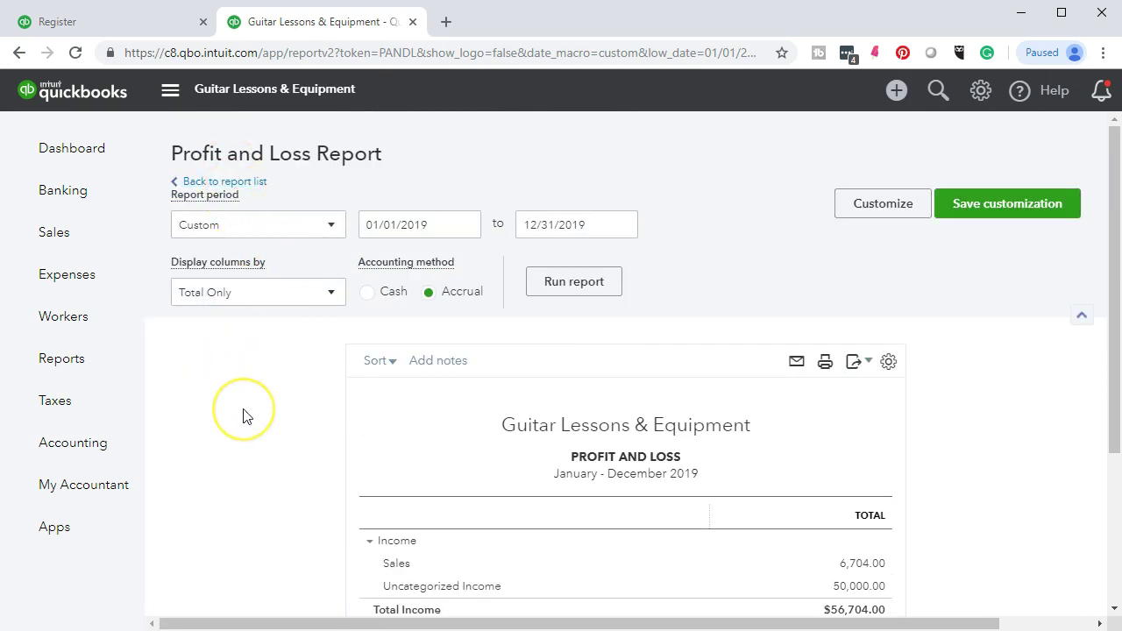
scroll(243, 416, down, 2)
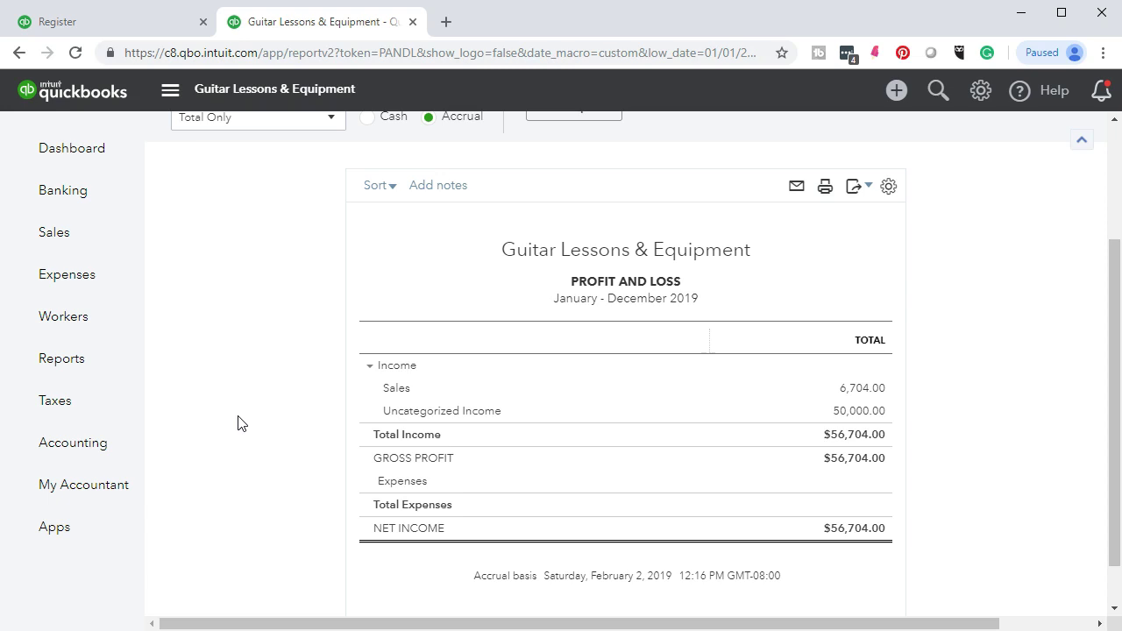
- Bring back the original Register tab, then switch to the bank statement PDF and highlight the 1/16 deposit amount of 50,000
click(164, 27)
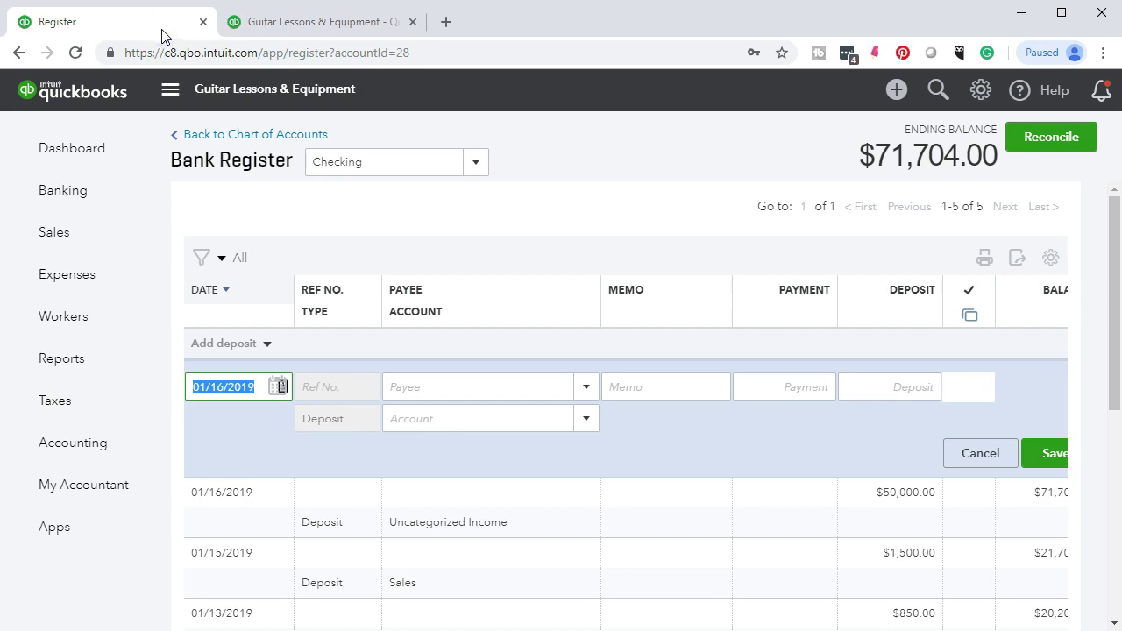
key(alt+Tab)
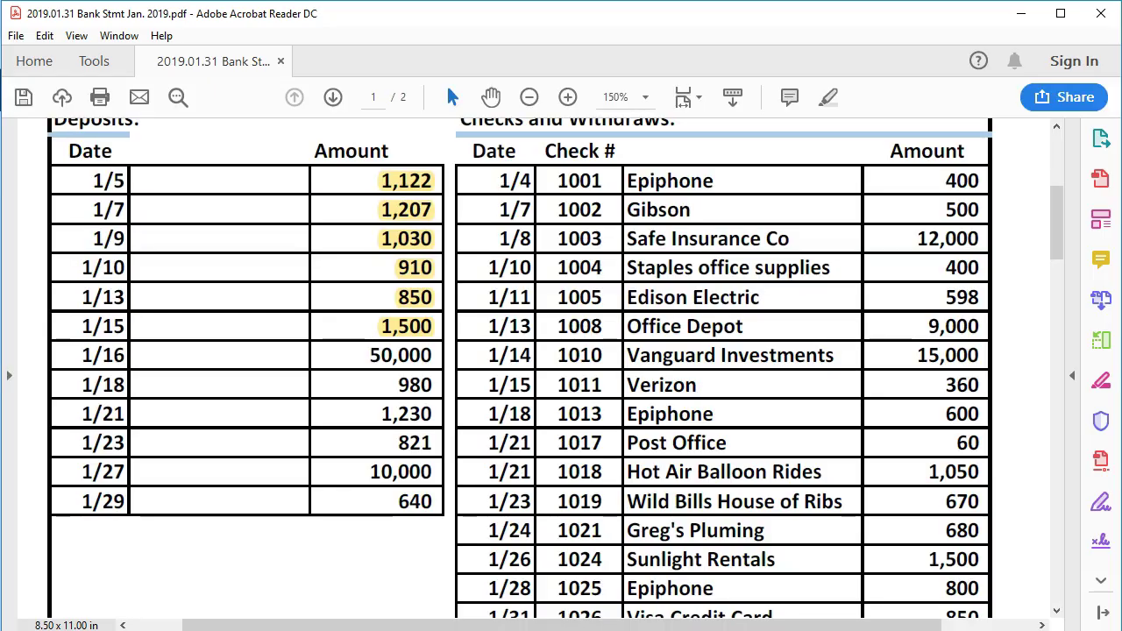
drag(362, 357, 431, 358)
right_click(426, 362)
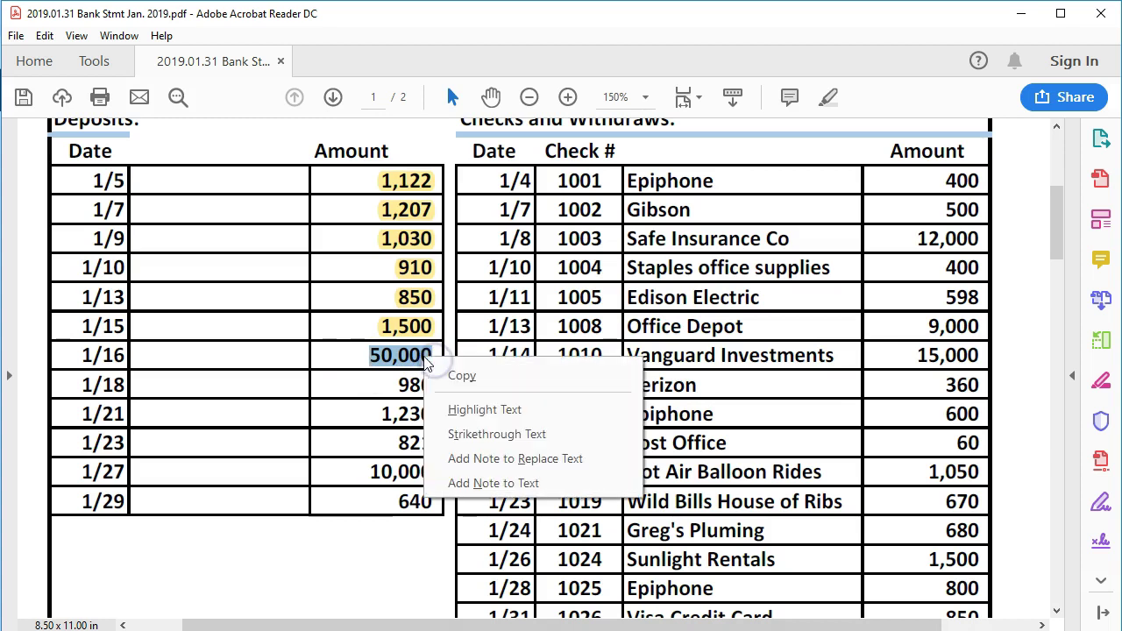
click(465, 409)
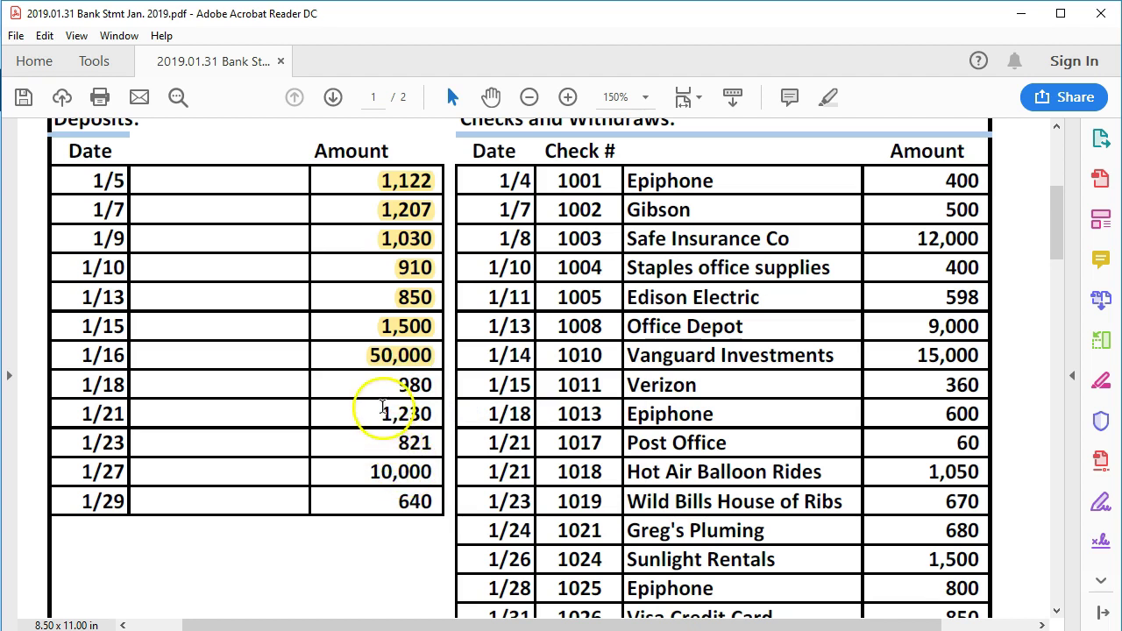
click(383, 390)
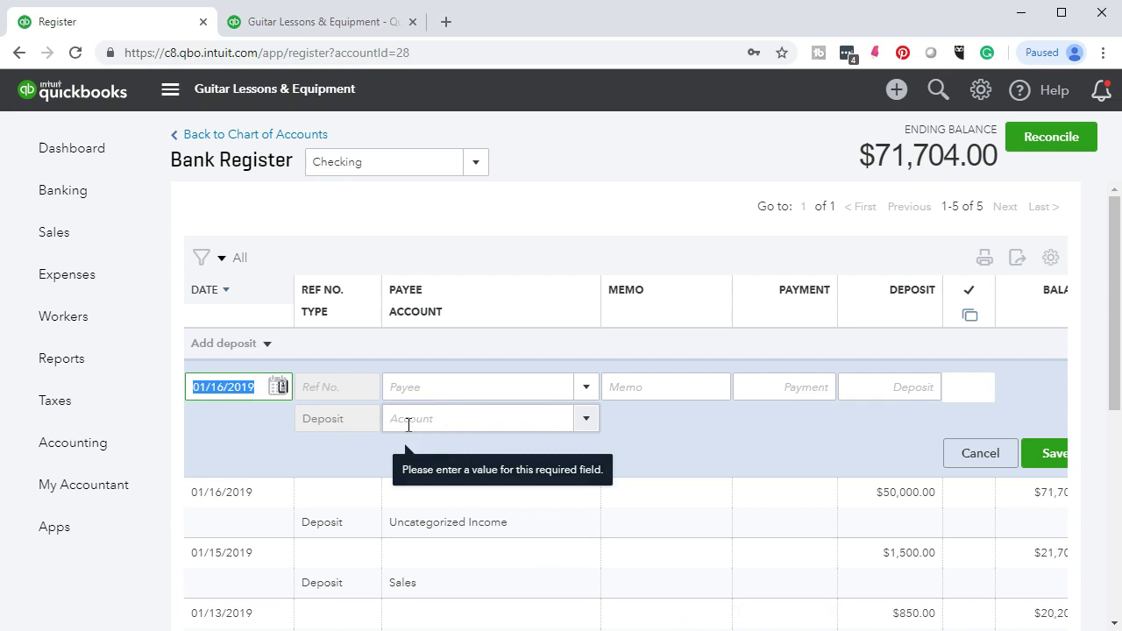
- Enter and save a Checking register deposit dated 01/18/2019 for 980.00, assigned to the Sales account
key(minus)
key(Tab)
key(Tab)
key(Tab)
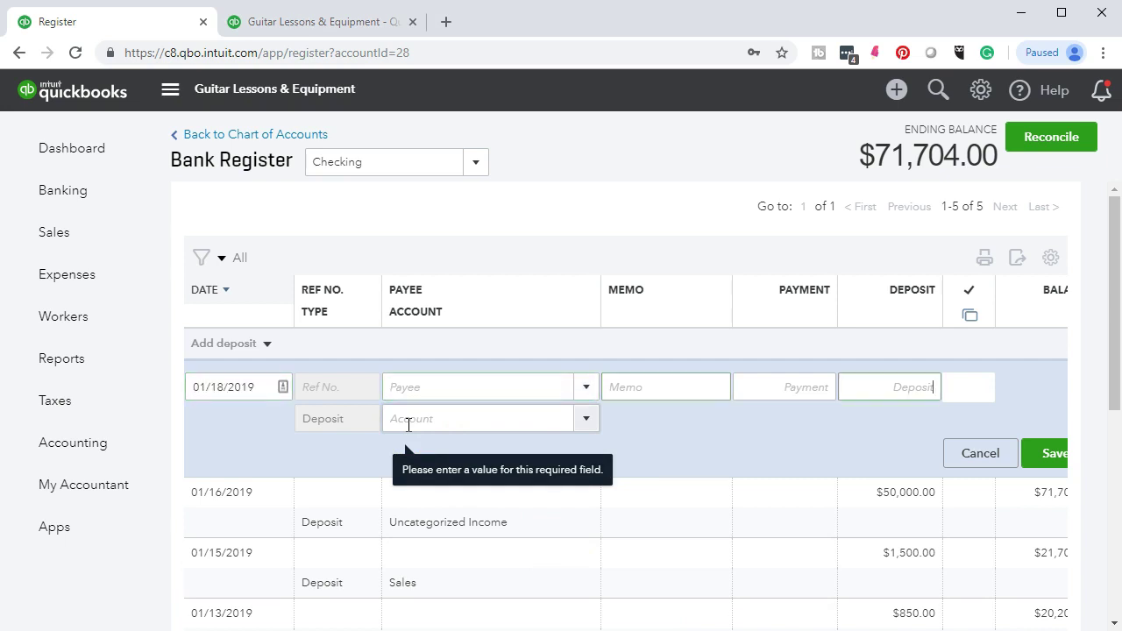
text(980)
click(408, 419)
text(Sales)
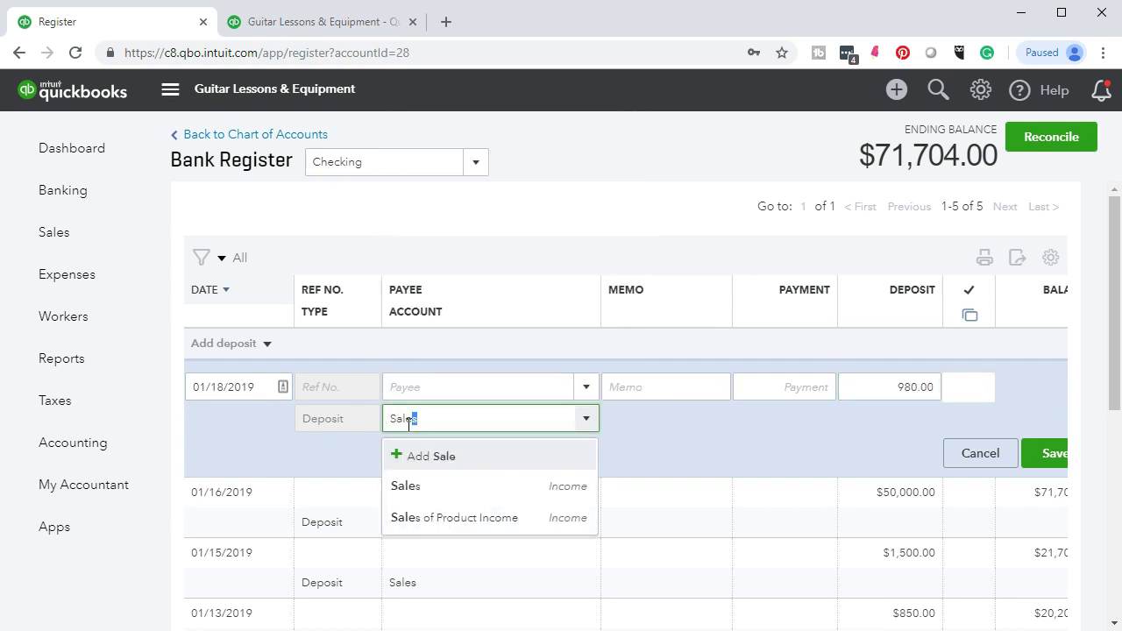
click(409, 489)
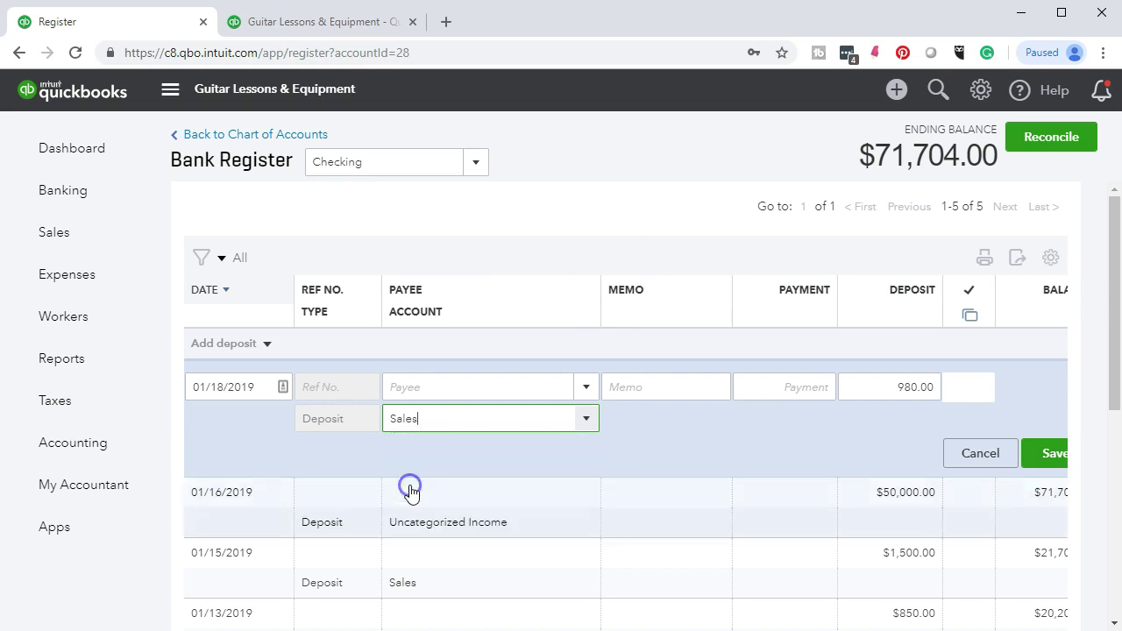
click(1042, 452)
- Switch to the bank statement PDF and highlight the 1/18 deposit amount of 980
key(alt+Tab)
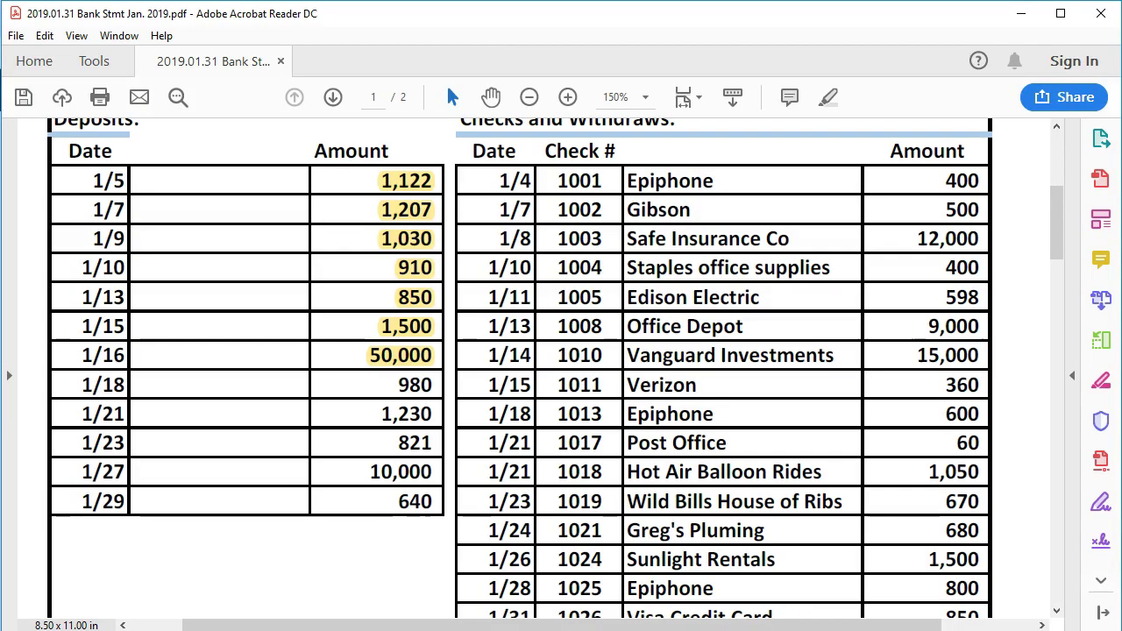
drag(390, 380, 439, 386)
right_click(437, 386)
click(447, 436)
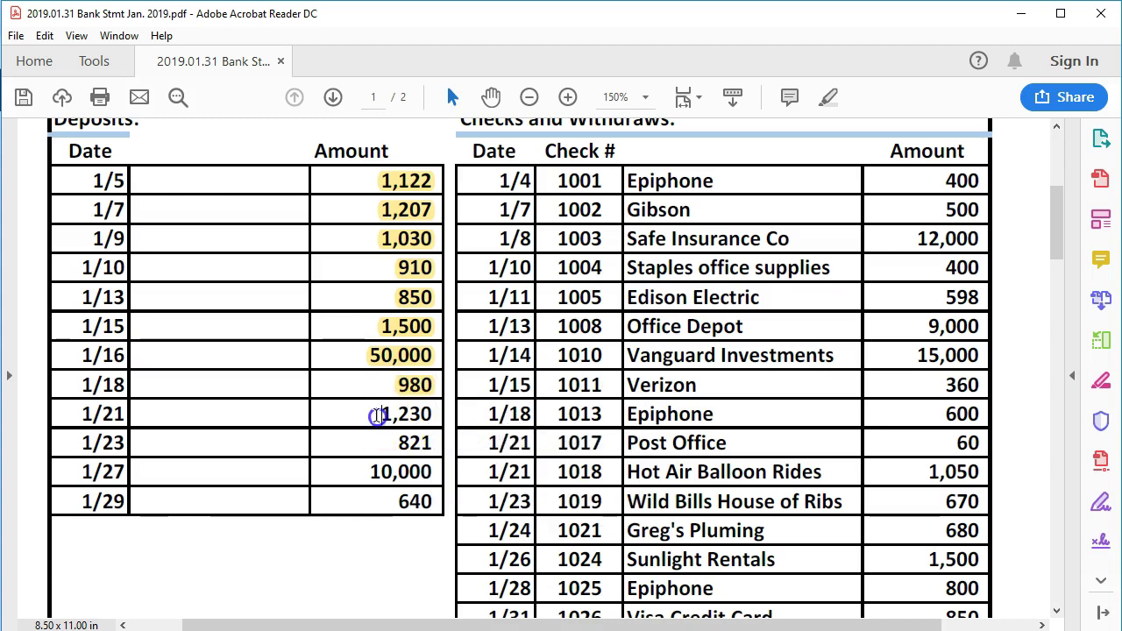
- Return to the QuickBooks register and save a deposit dated 01/21/2019 for 1,230.00, assigned to the Sales account
key(alt+Tab)
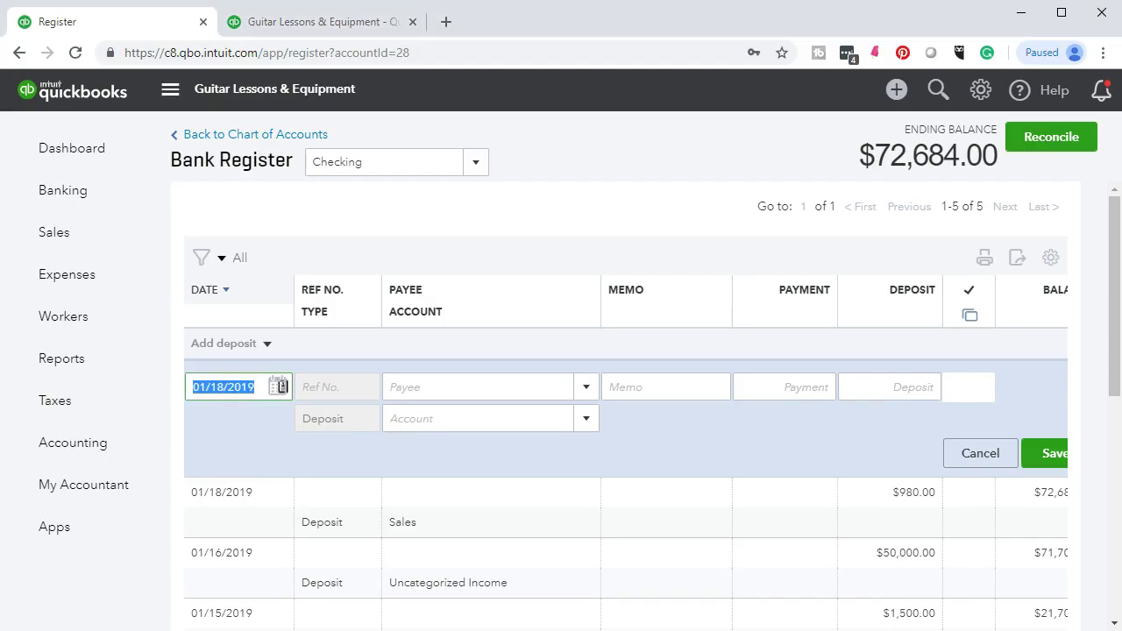
key(plus)
key(plus)
key(plus)
key(Tab)
key(Tab)
key(Tab)
key(Tab)
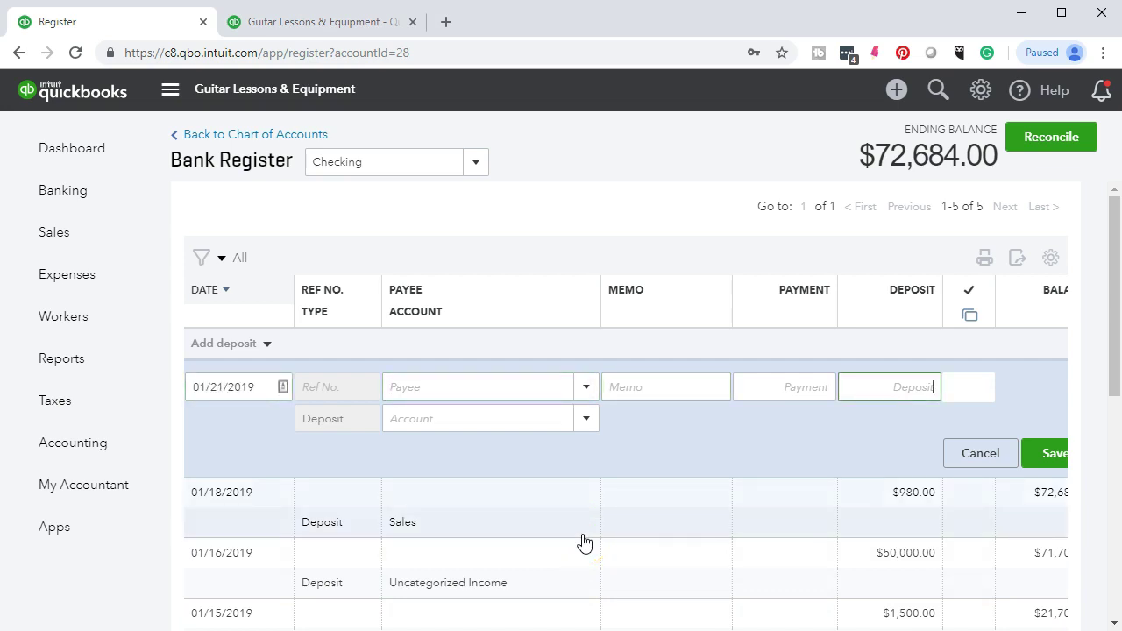
text(1,2)
text(30)
key(Tab)
text(Sal)
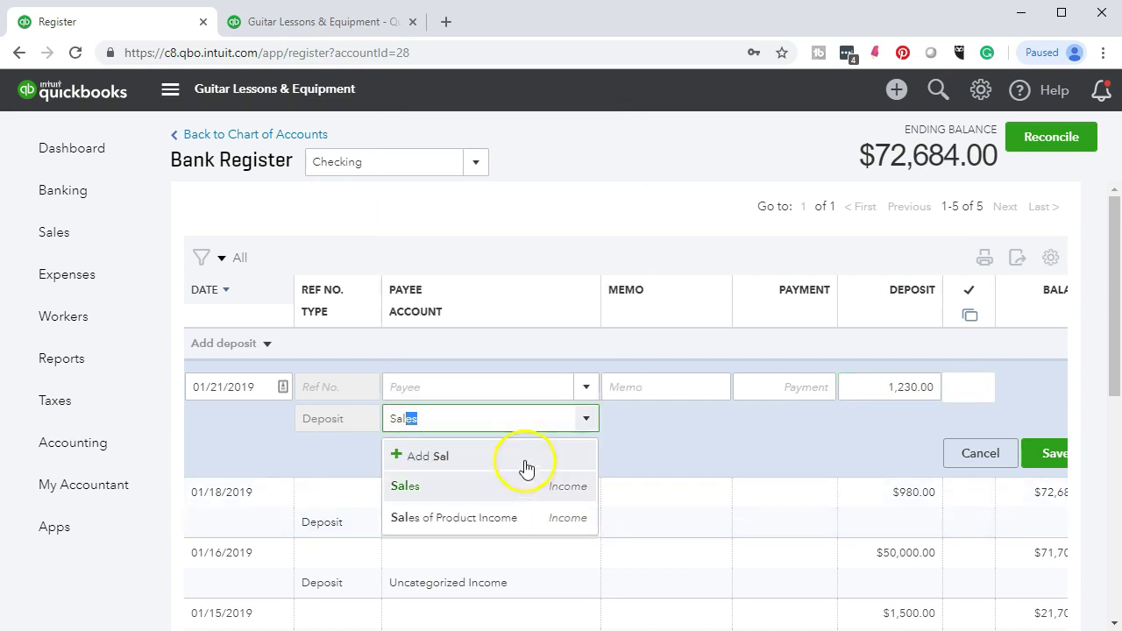
click(476, 486)
click(1041, 467)
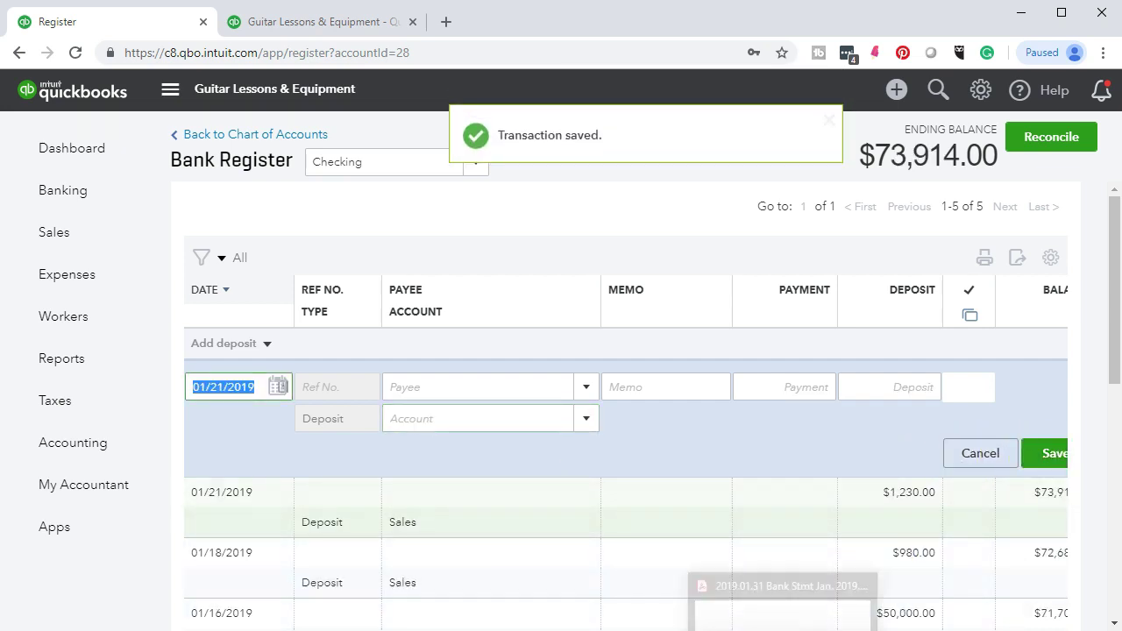
- Switch to the bank statement PDF and highlight the 1/21 deposit amount of 1,230
click(783, 629)
click(388, 413)
drag(389, 414, 434, 415)
right_click(420, 425)
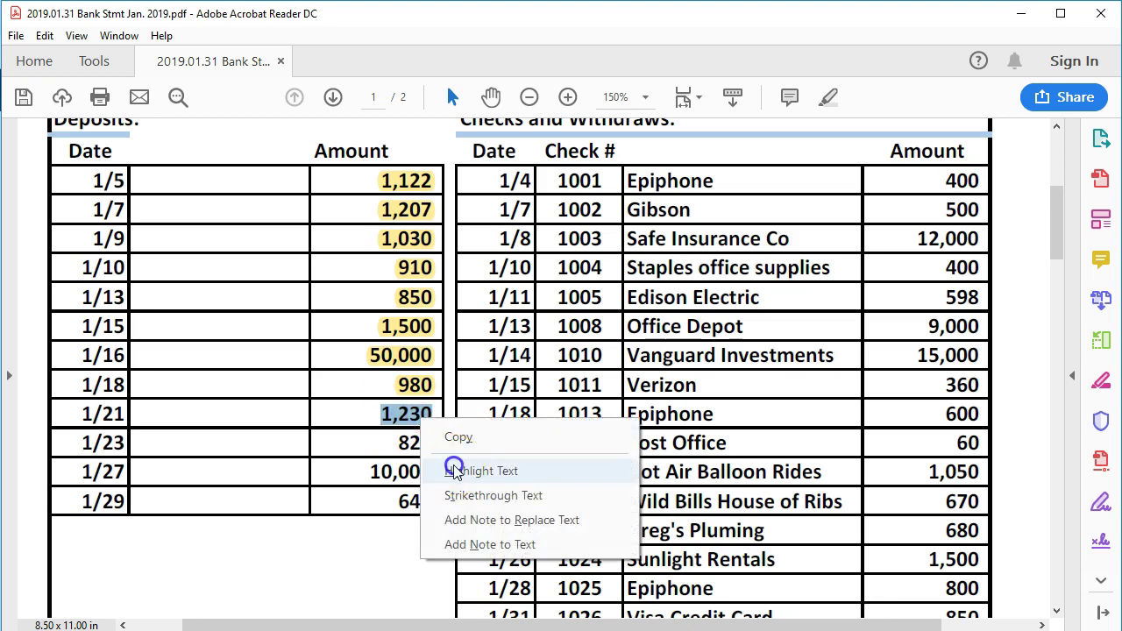
click(453, 471)
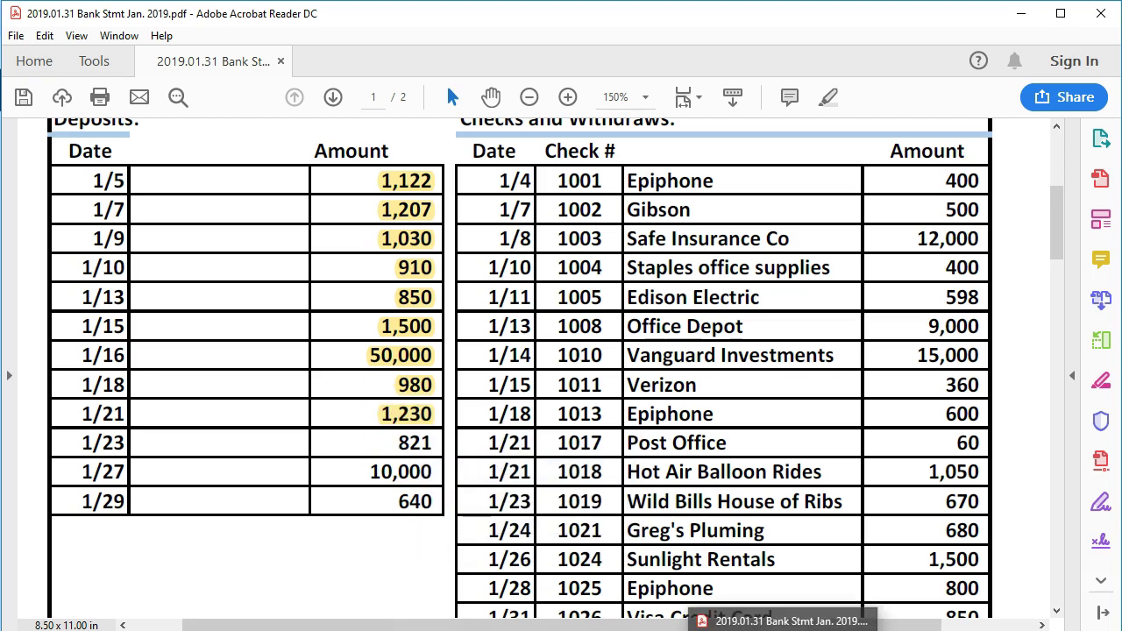
- Return to the QuickBooks register and save a deposit dated 01/23/2019 for 821.00, assigned to the Sales account
click(761, 630)
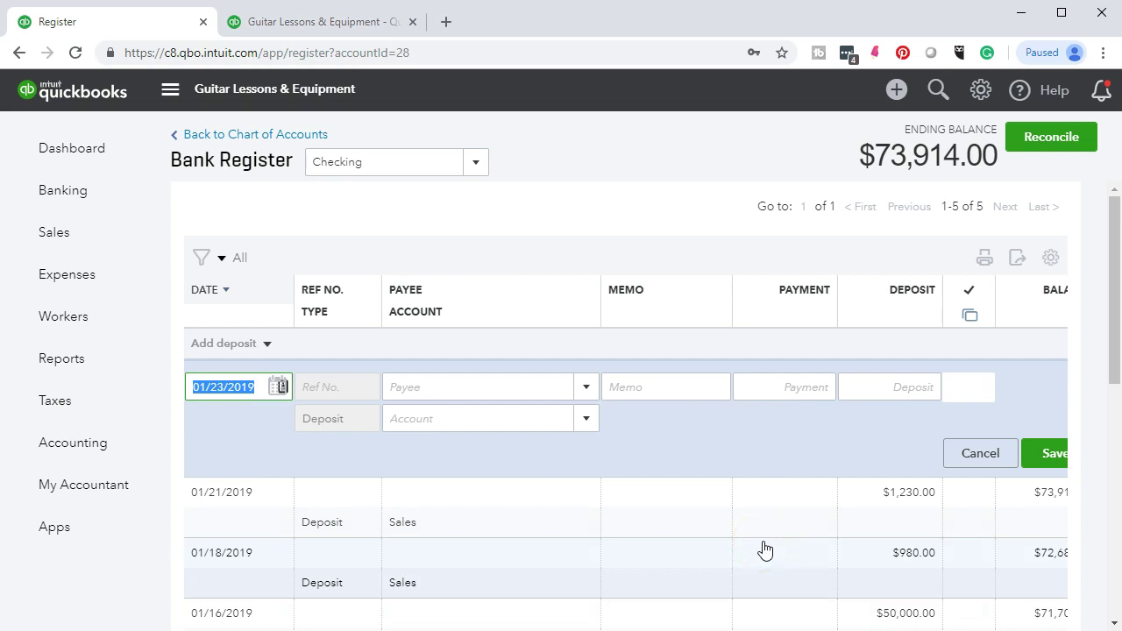
key(Tab)
key(Tab)
key(Tab)
key(Tab)
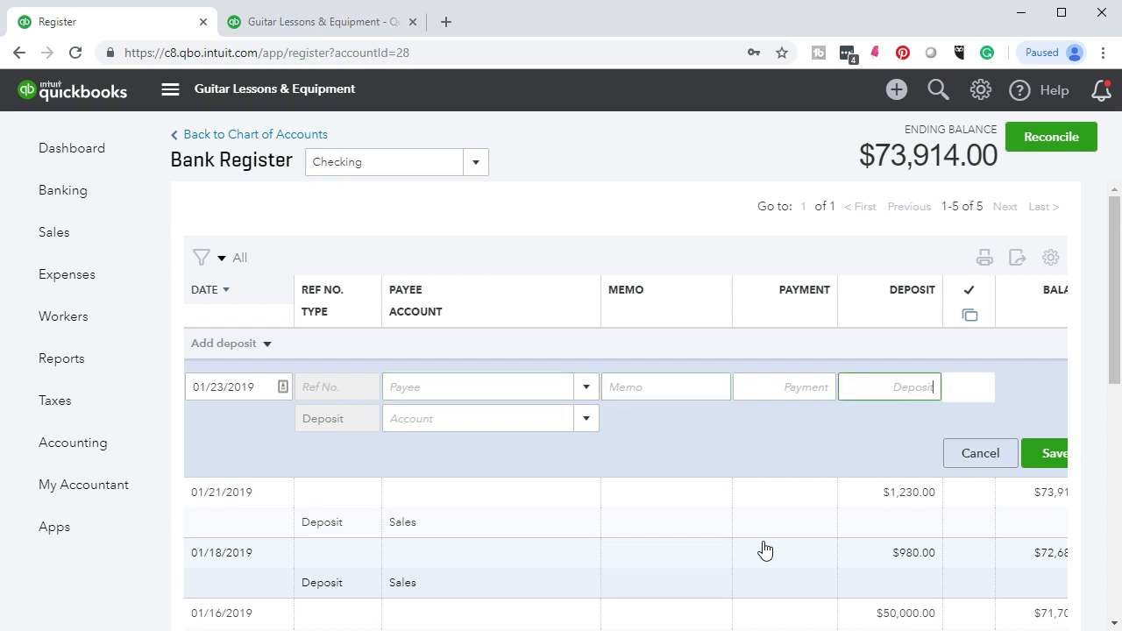
text(821)
key(Tab)
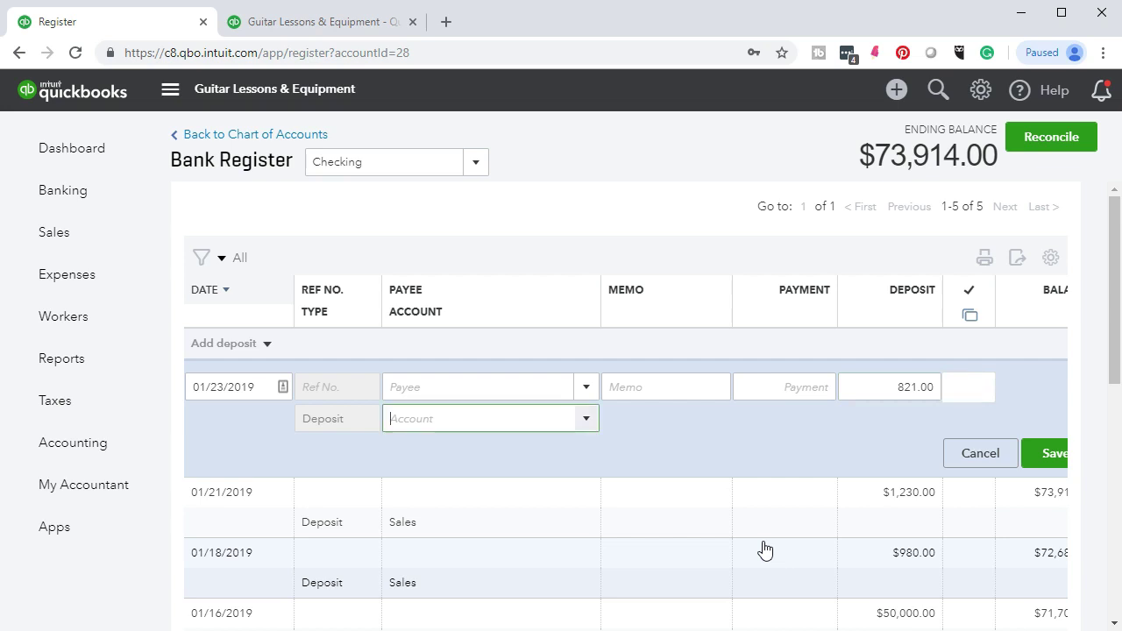
text(sale)
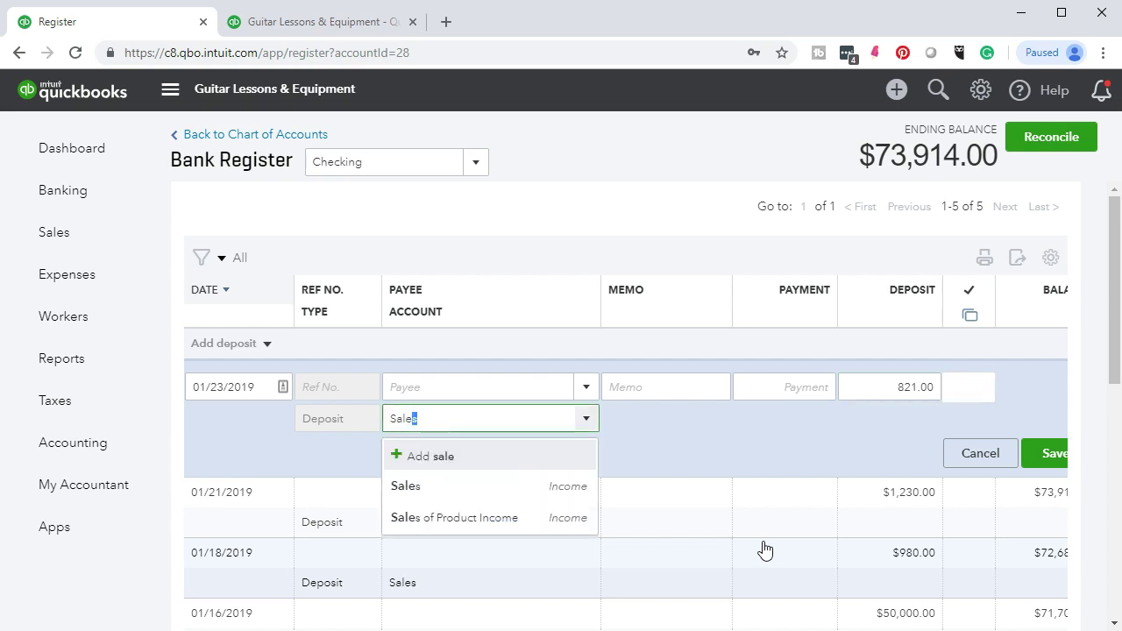
click(489, 493)
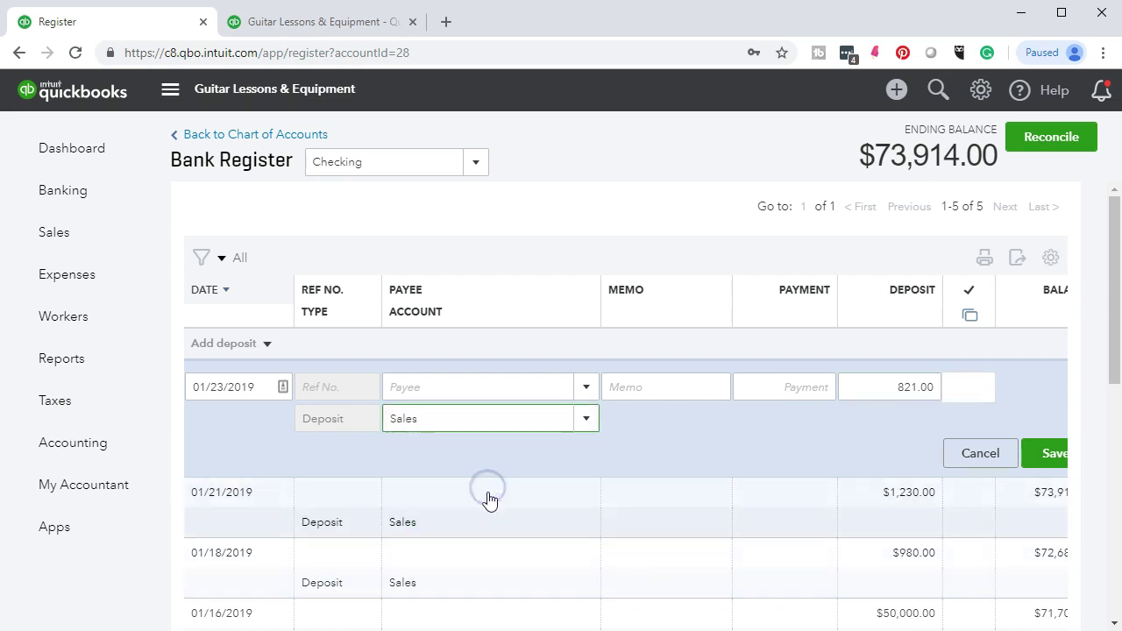
click(1035, 453)
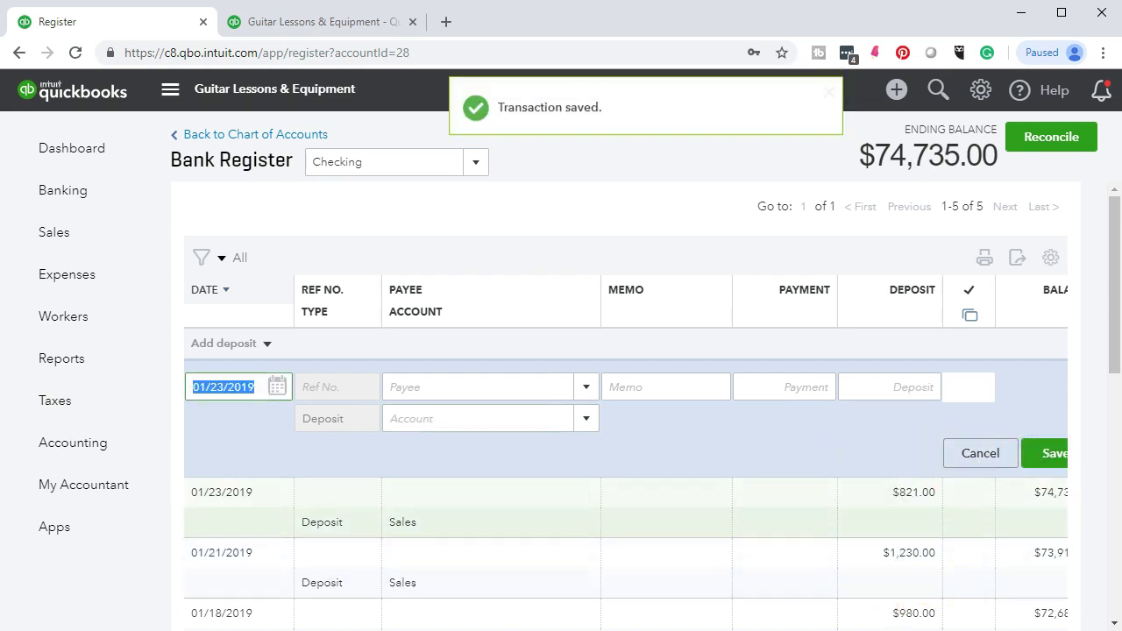
- Switch to the bank statement PDF and highlight the 1/23 deposit amount of 821
key(alt+Tab)
drag(400, 444, 429, 444)
right_click(425, 449)
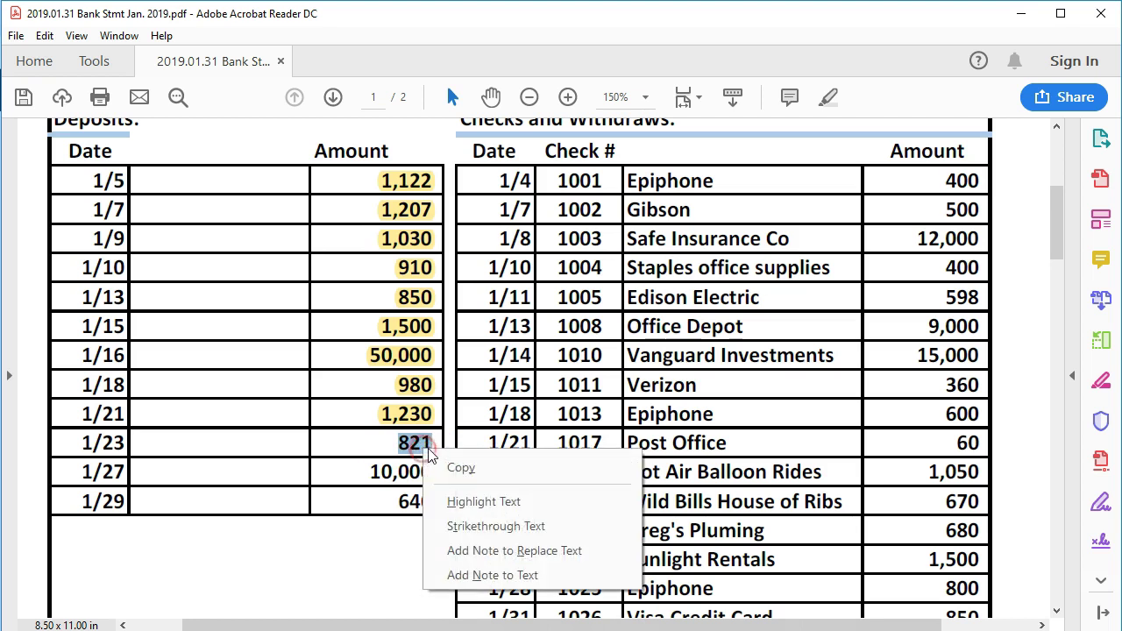
click(457, 509)
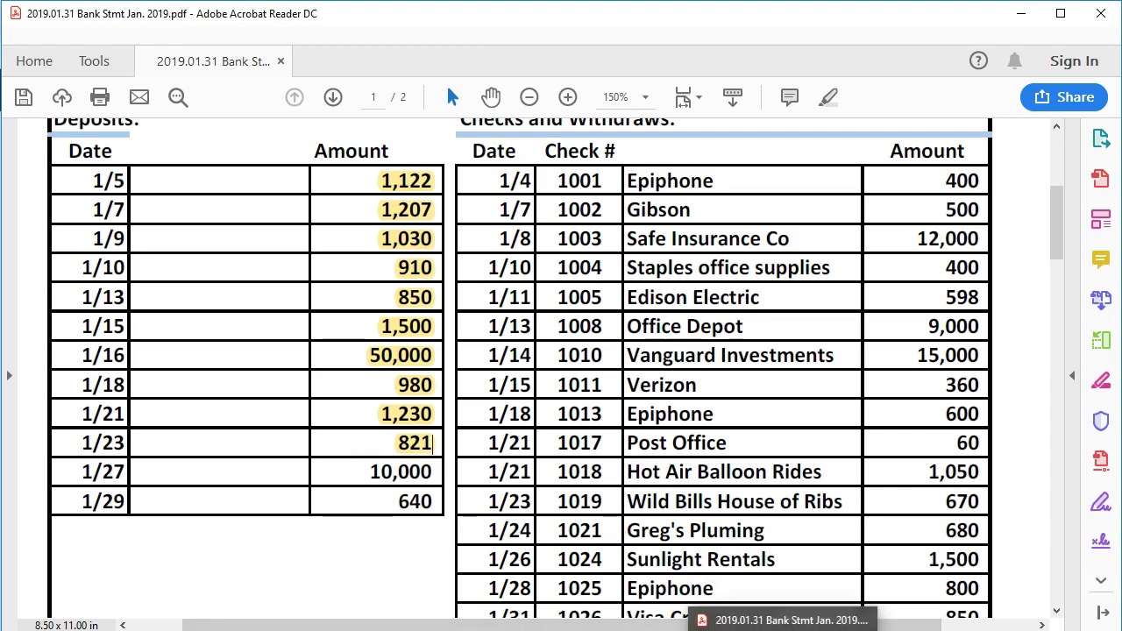
- In the Word open items list, add the bullet "10,000 1/27 in uncategorized income. What is this? Looks like a loan?" and save the document
click(783, 630)
click(456, 630)
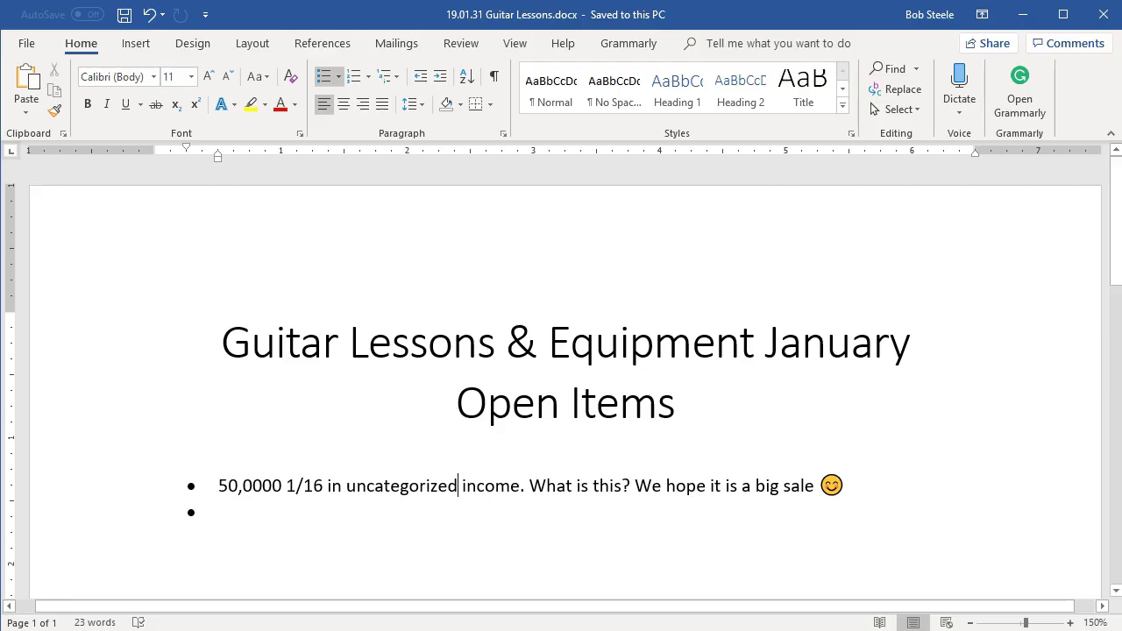
click(251, 503)
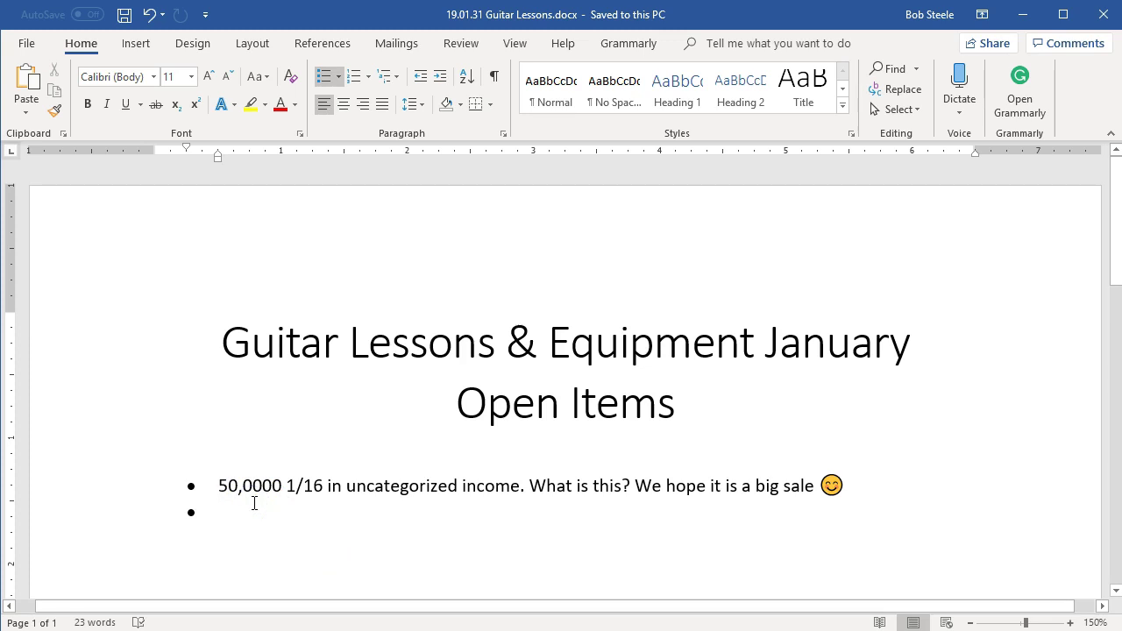
text(10)
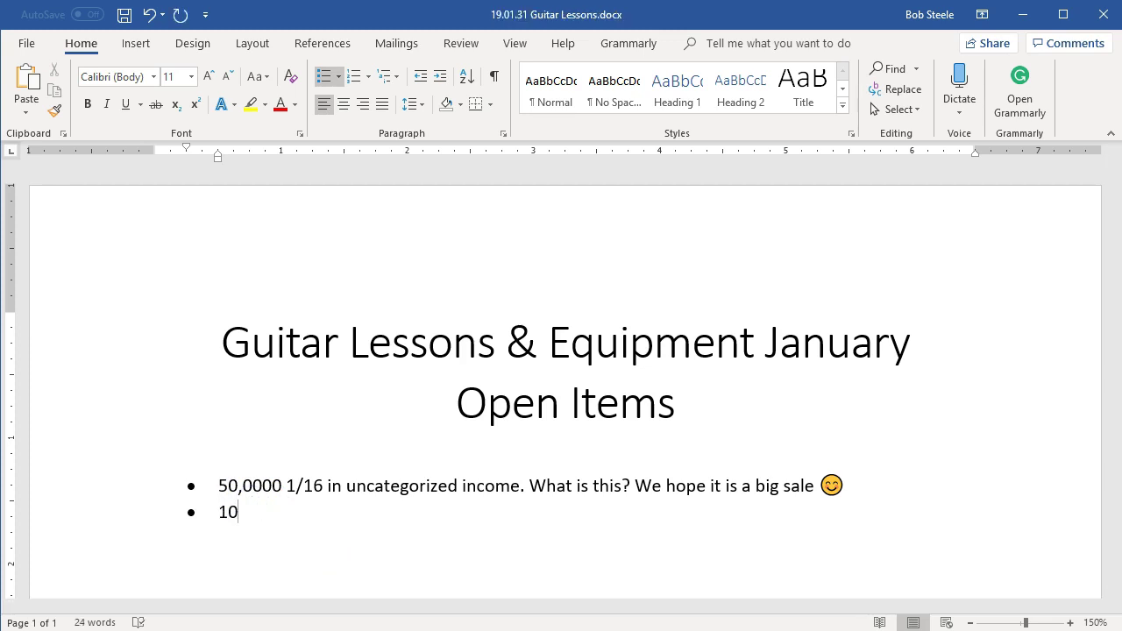
text(,000 1/27)
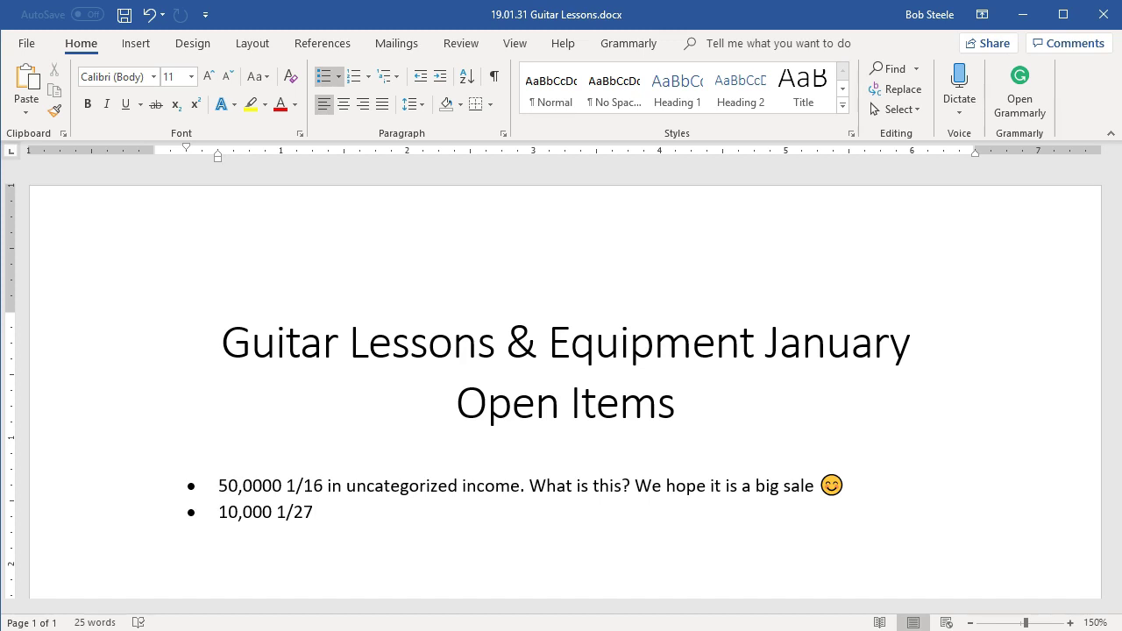
text(n uncatego)
text(rized income)
text(. Wa)
text(at I th)
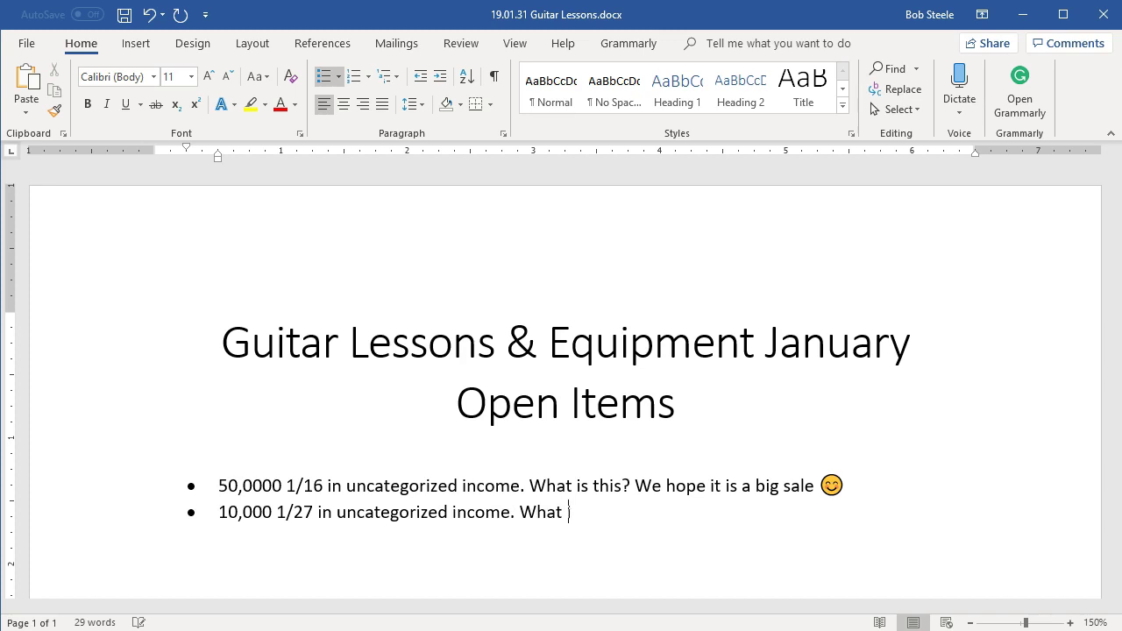
key(BackSpace)
key(BackSpace)
text(s this? Looks like a loan?)
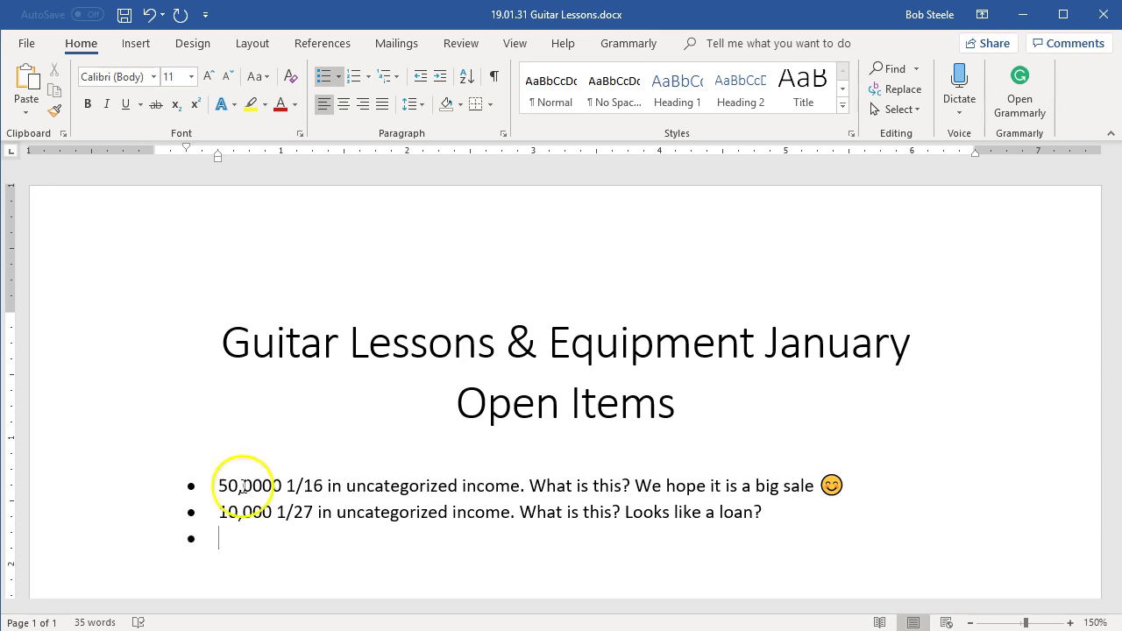
click(123, 14)
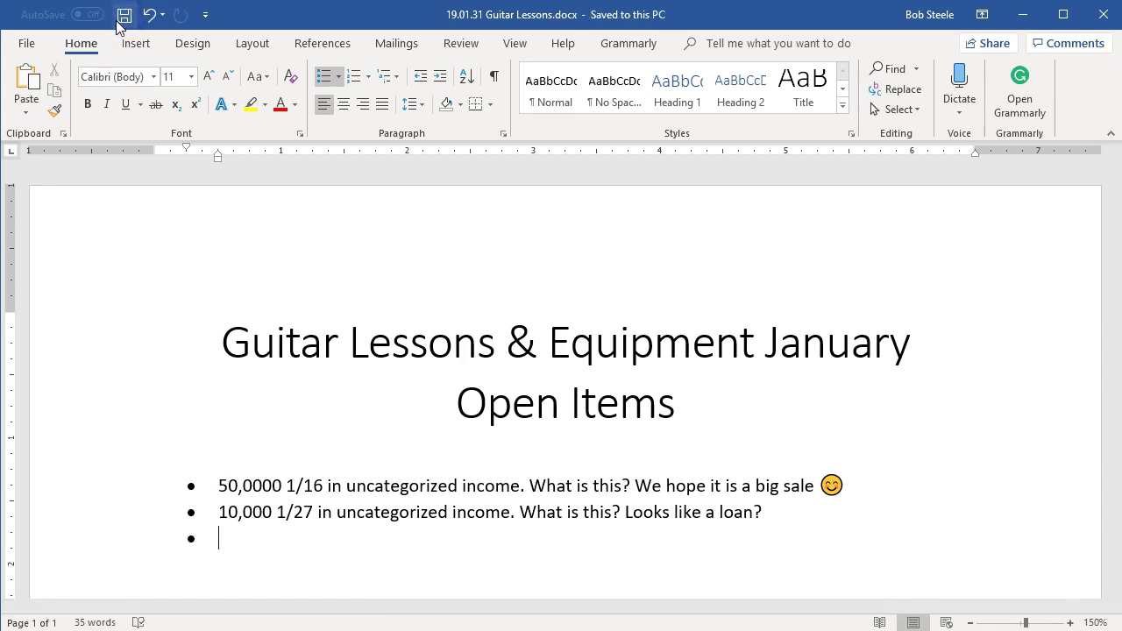
- Return to the QuickBooks register and save a deposit dated 01/27/2019 for 10,000.00, assigned to the Uncategorized Income account
click(1024, 14)
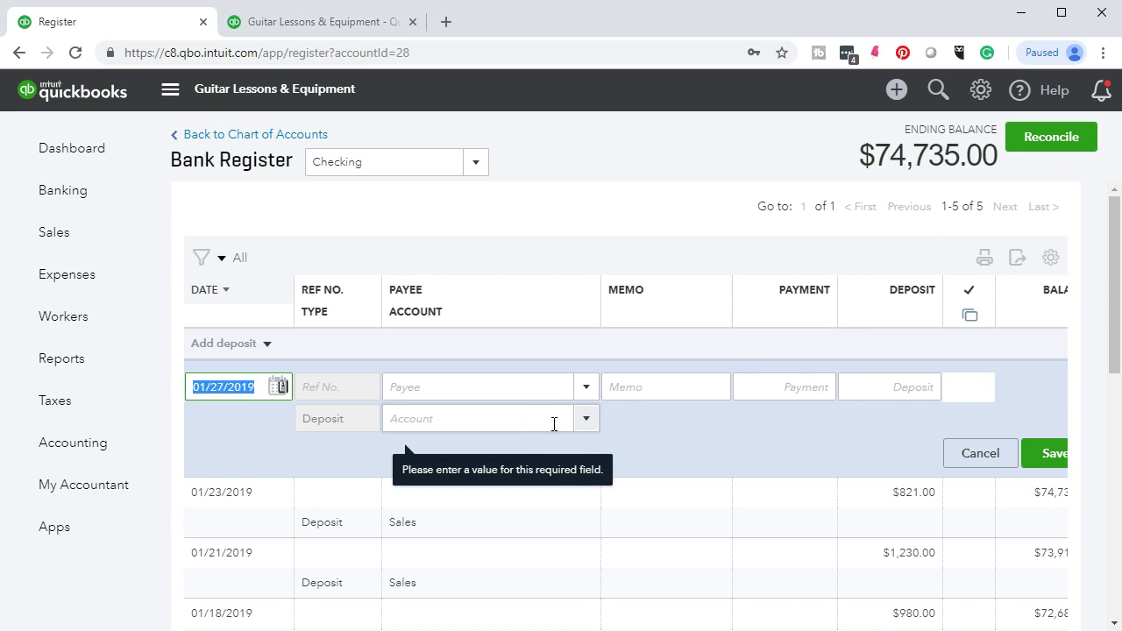
key(Tab)
key(Tab)
key(Tab)
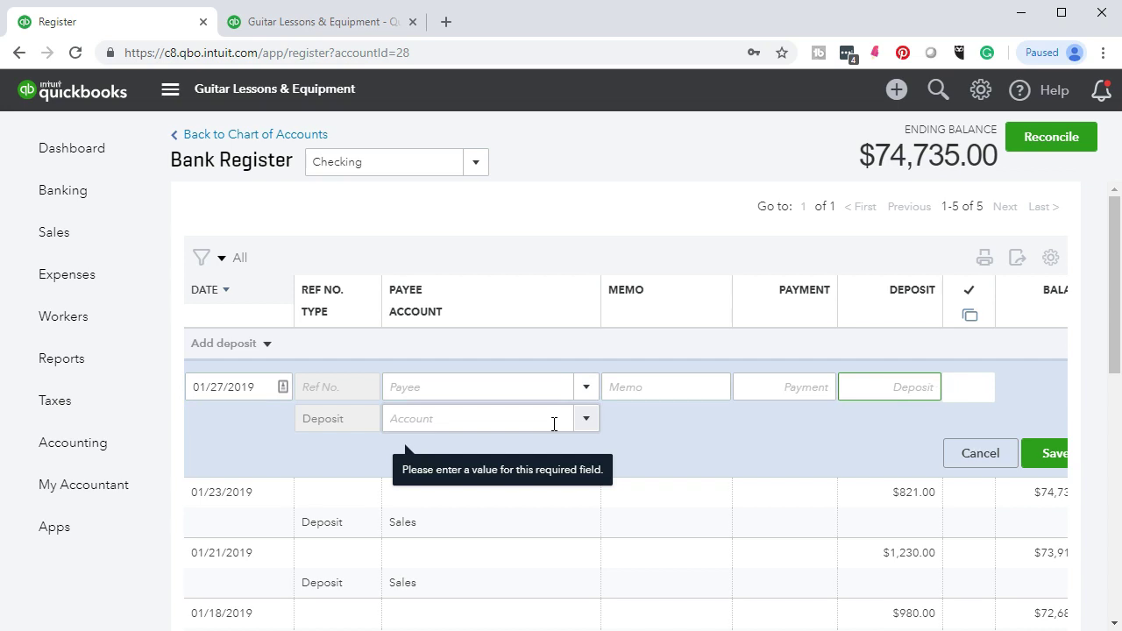
text(1)
key(Tab)
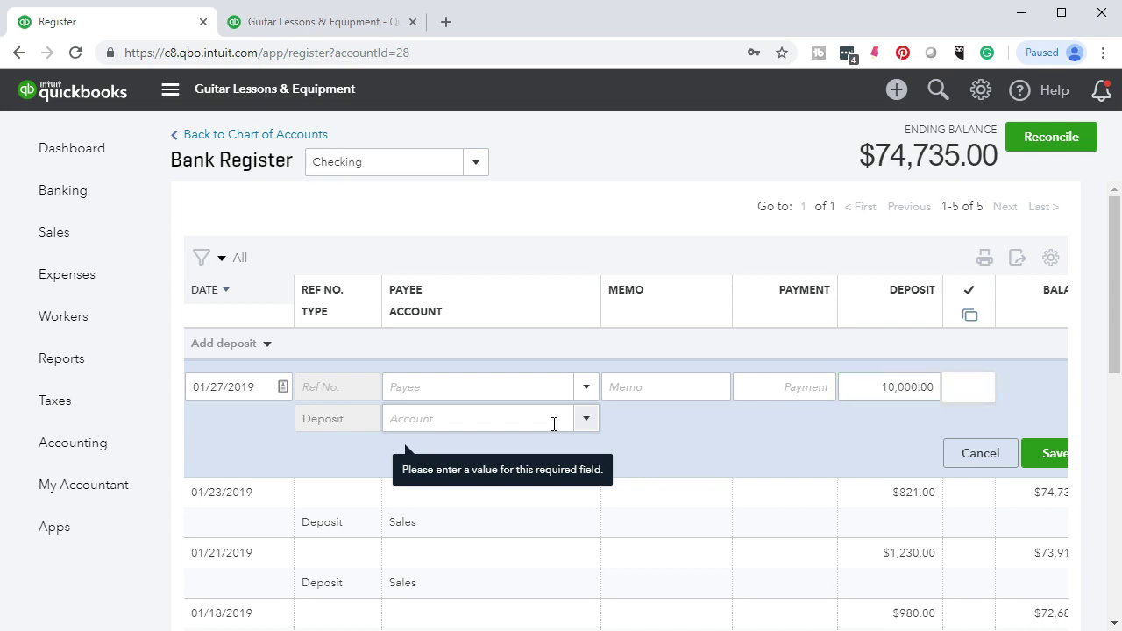
click(554, 424)
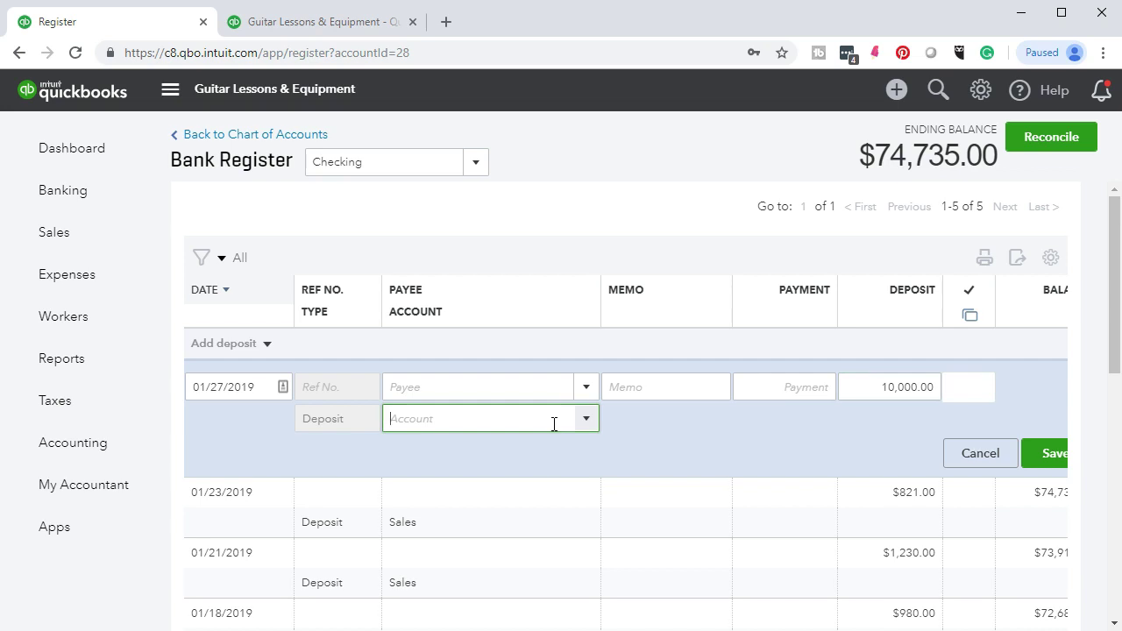
click(588, 420)
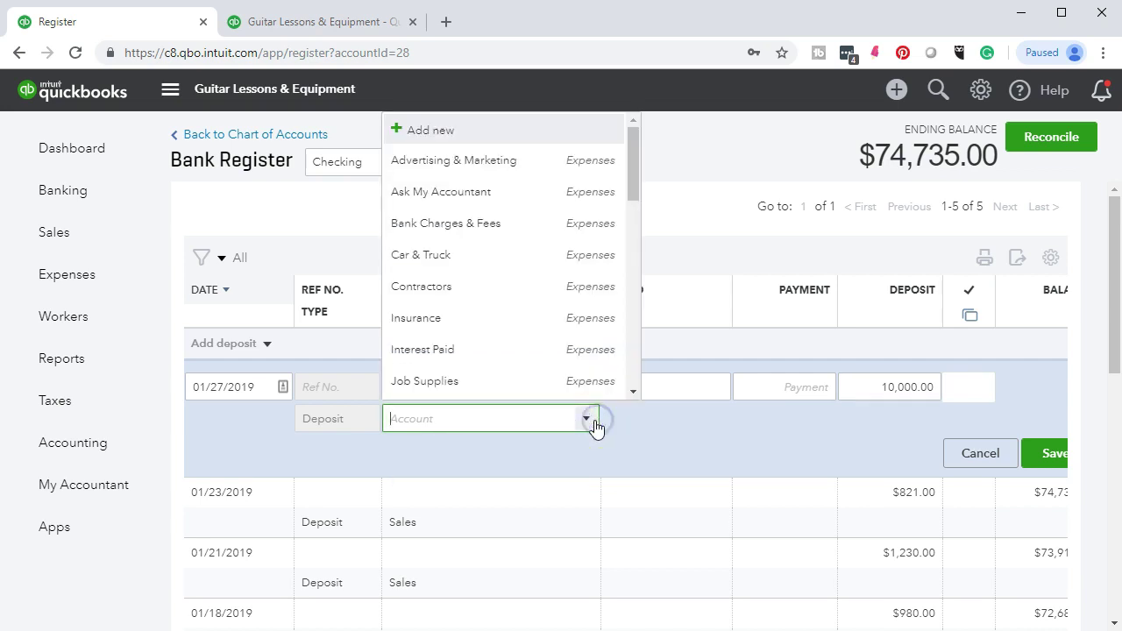
scroll(574, 331, down, 8)
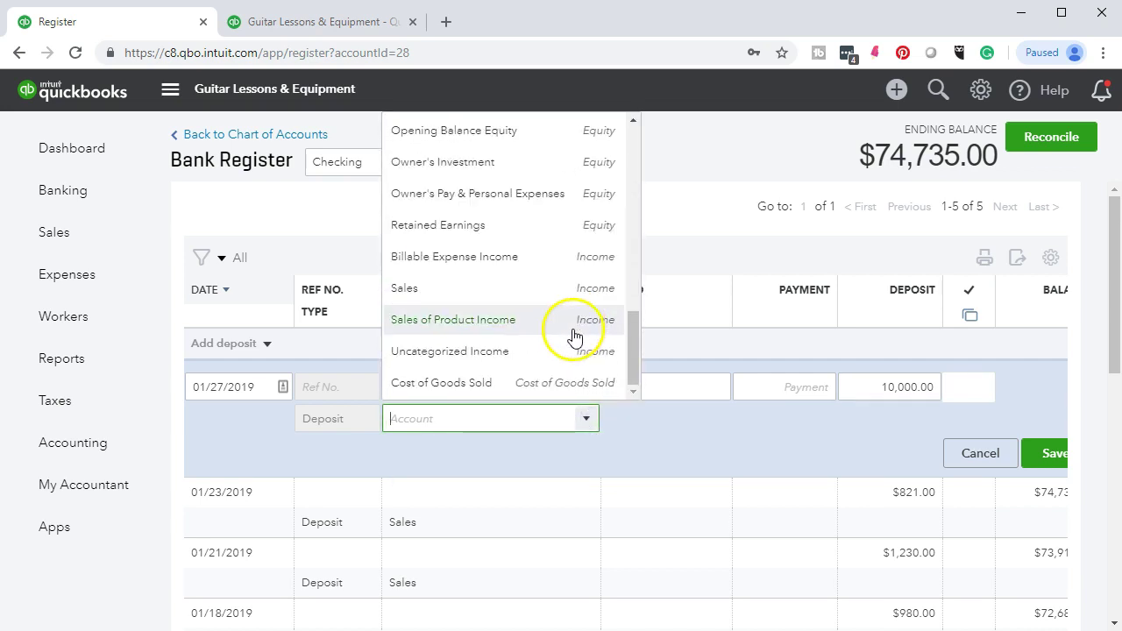
click(498, 358)
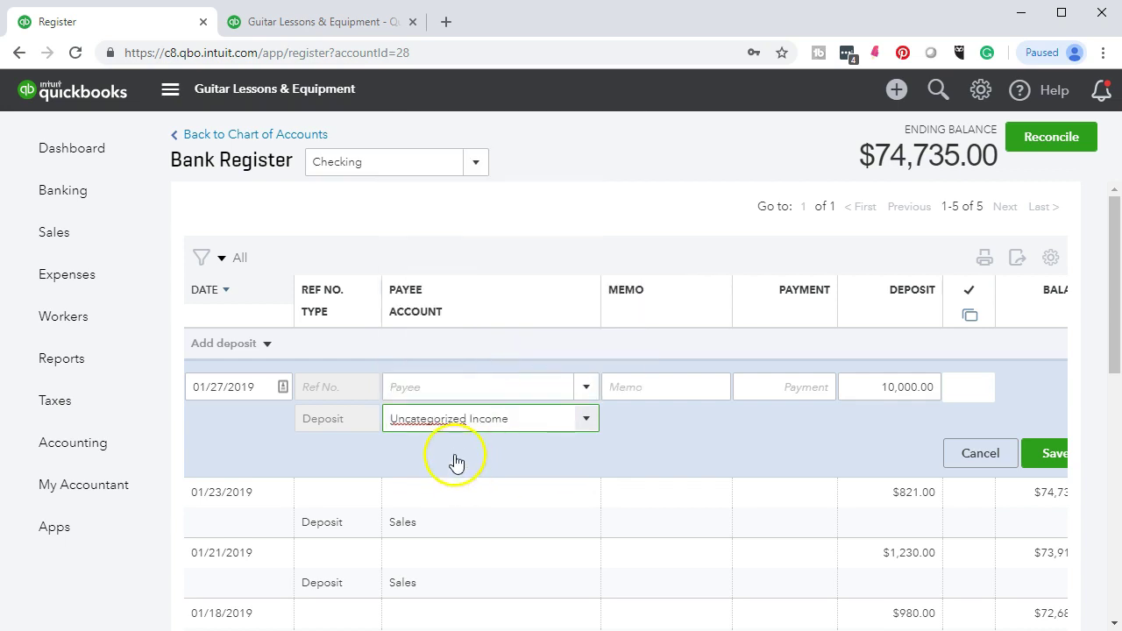
click(1037, 460)
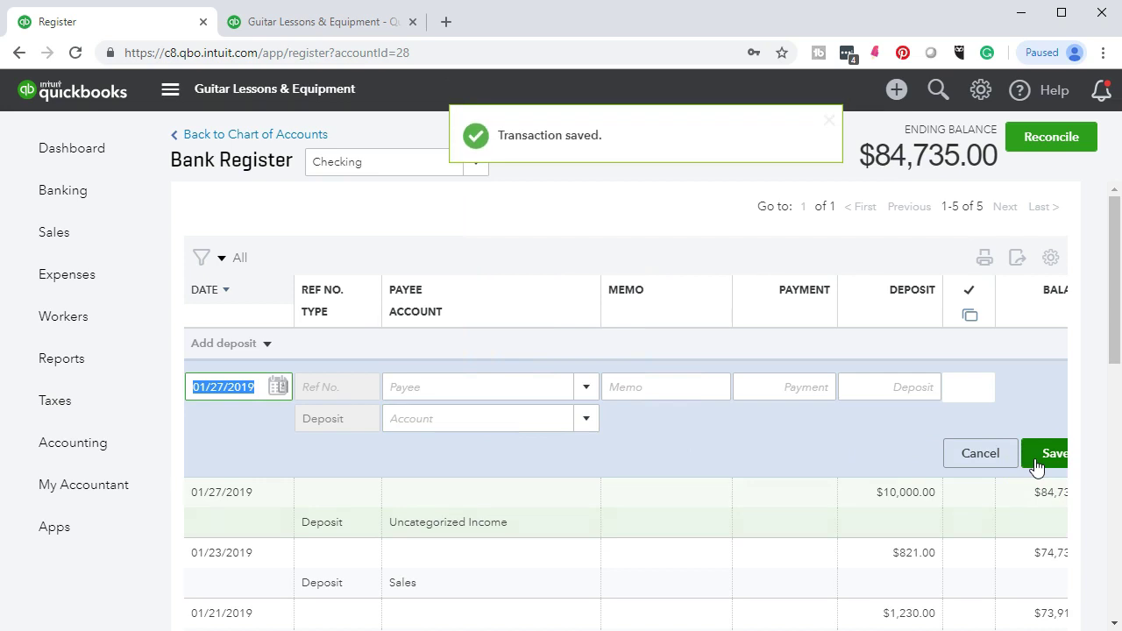
- Rerun the 2019 Profit and Loss report, review the transactions behind Uncategorized Income, and return to the report summary
click(289, 26)
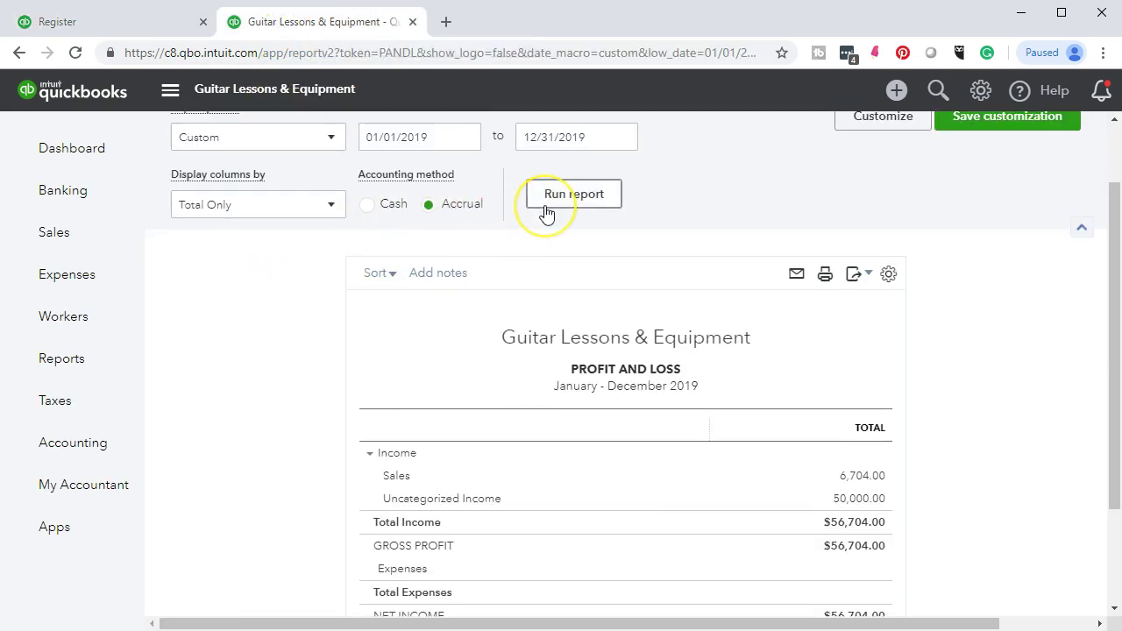
click(543, 206)
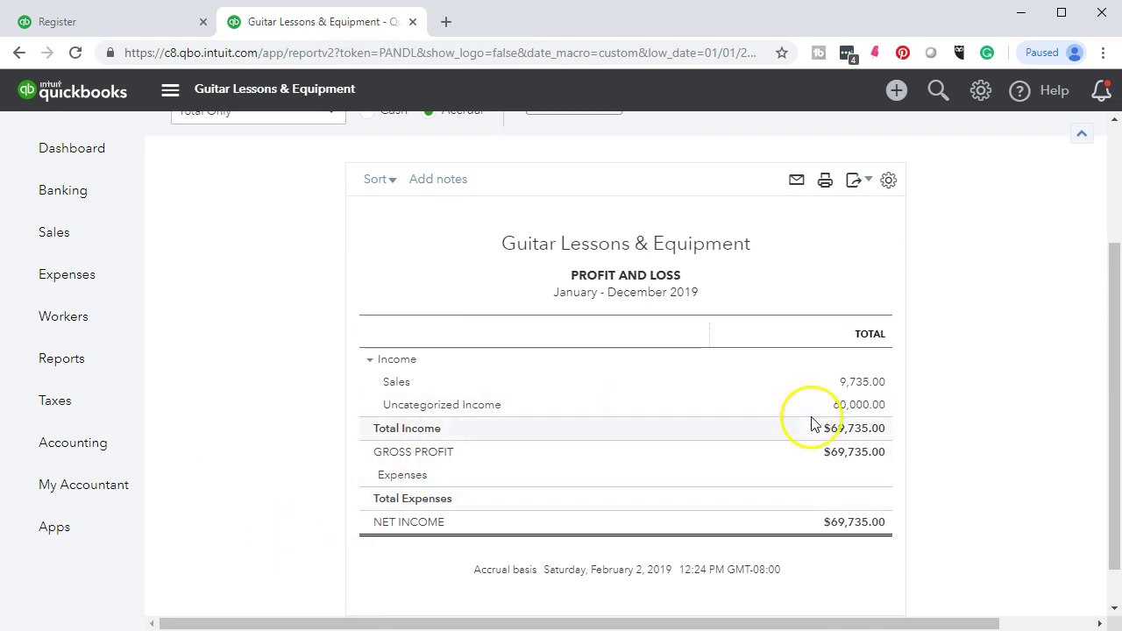
click(837, 411)
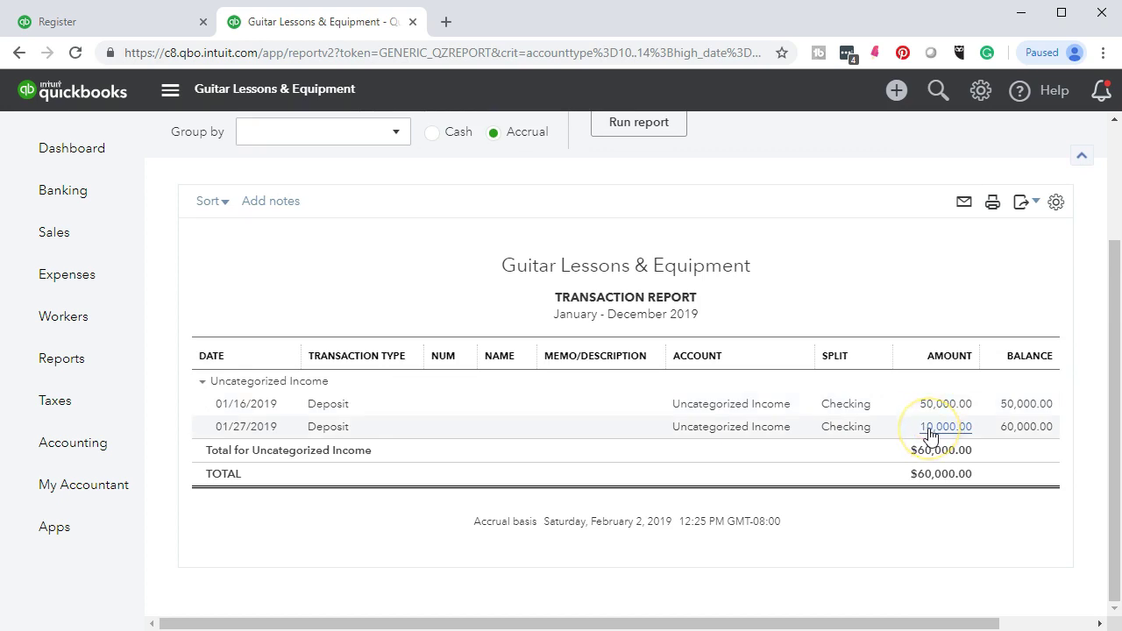
scroll(355, 532, up, 3)
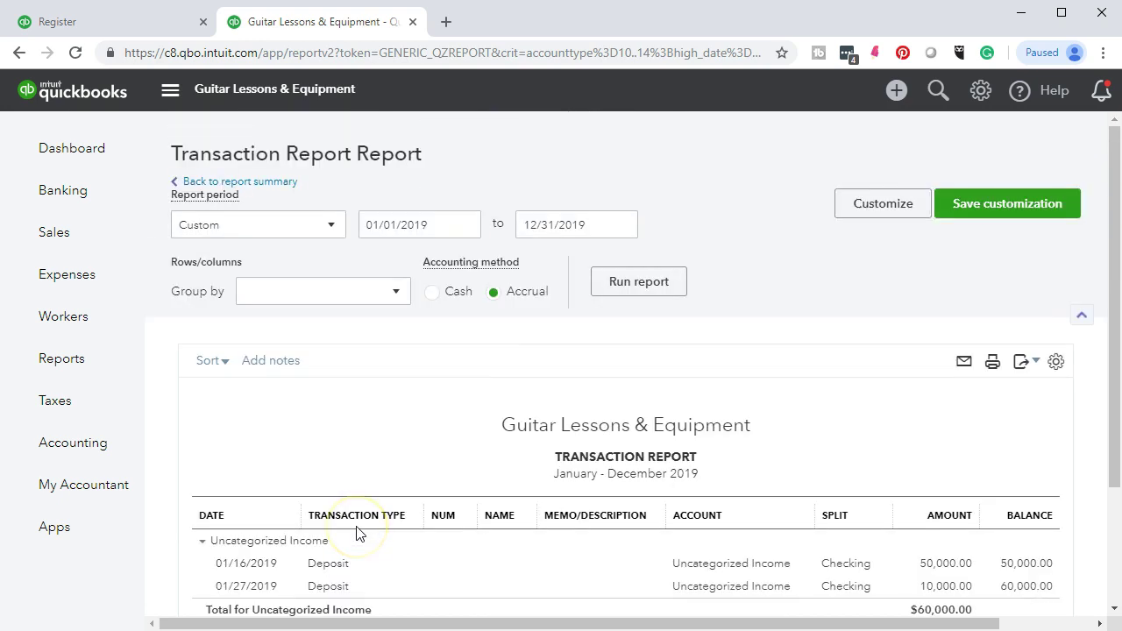
click(286, 185)
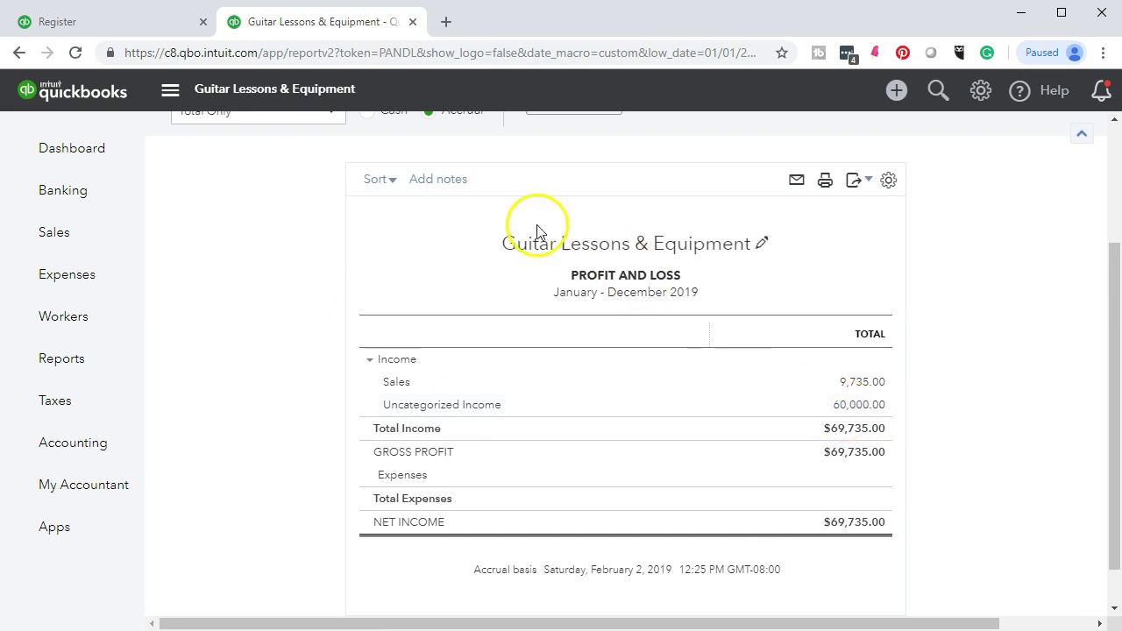
- Switch to the bank statement PDF and highlight the 1/27 deposit amount of 10,000
click(132, 24)
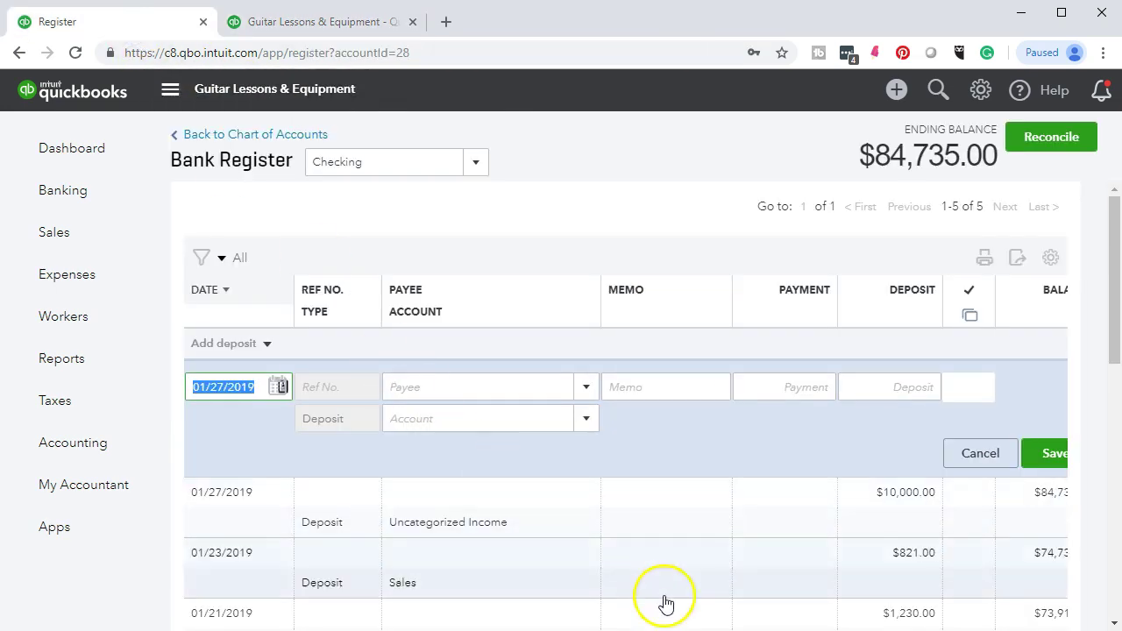
click(693, 630)
drag(369, 472, 422, 480)
right_click(423, 481)
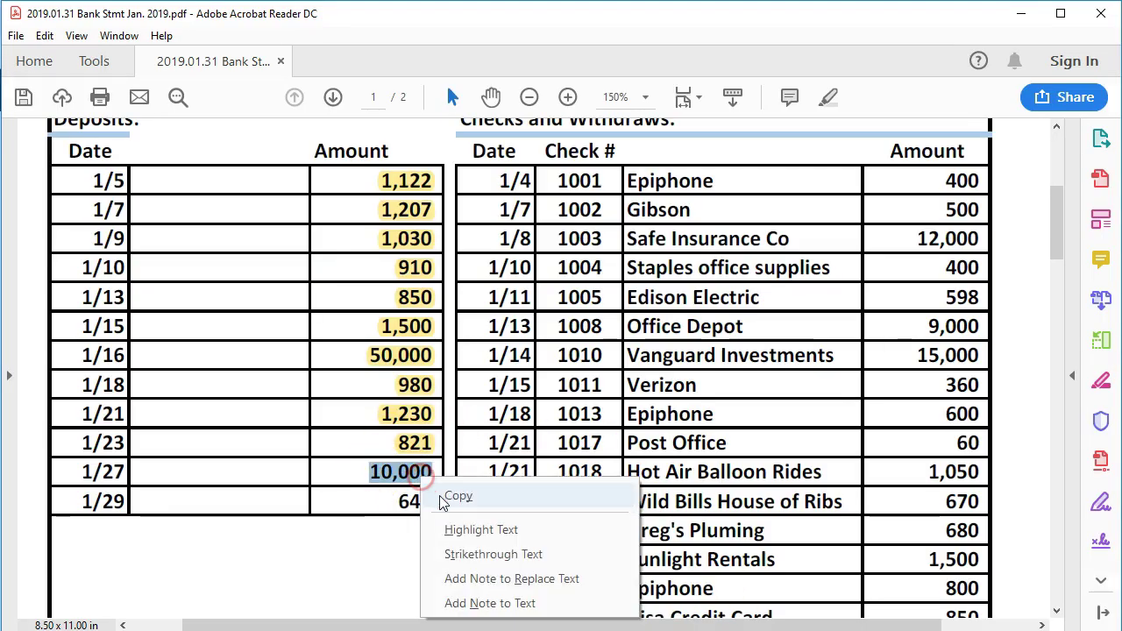
click(452, 530)
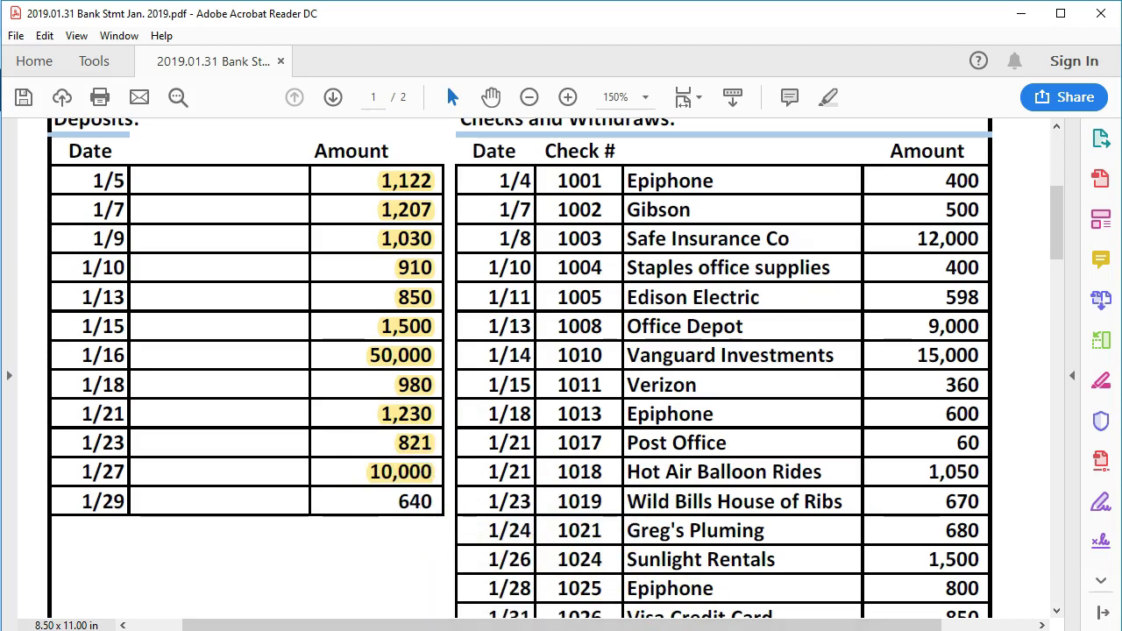
- Return to the QuickBooks Checking register and save a deposit dated 01/29/2019 for 640.00, assigned to the Sales account
click(785, 630)
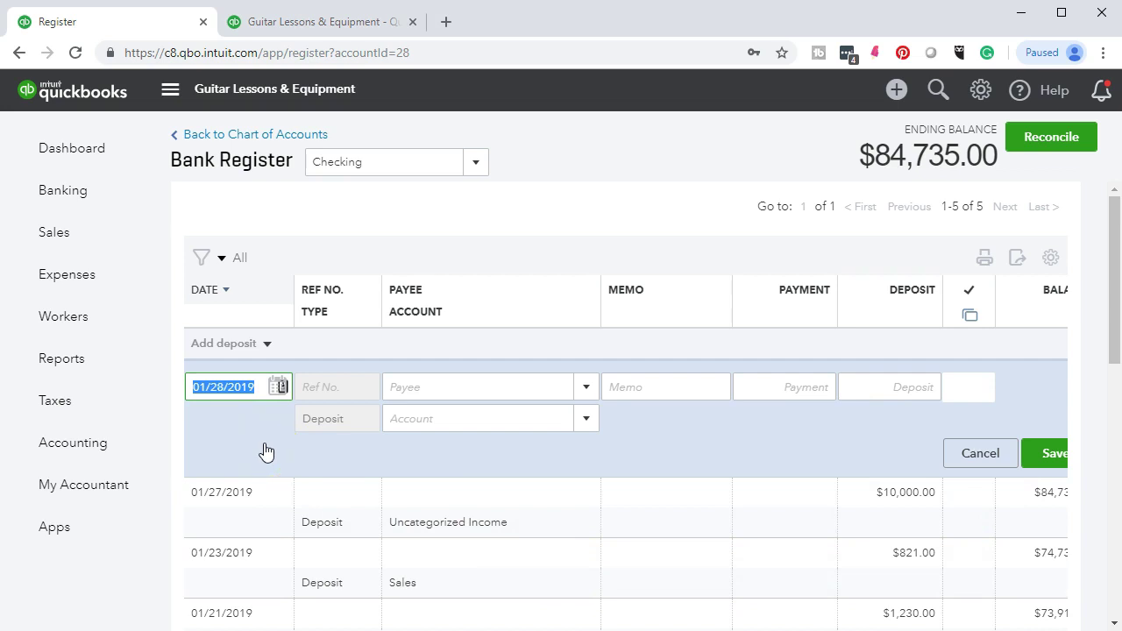
key(Tab)
key(Tab)
key(Tab)
key(Tab)
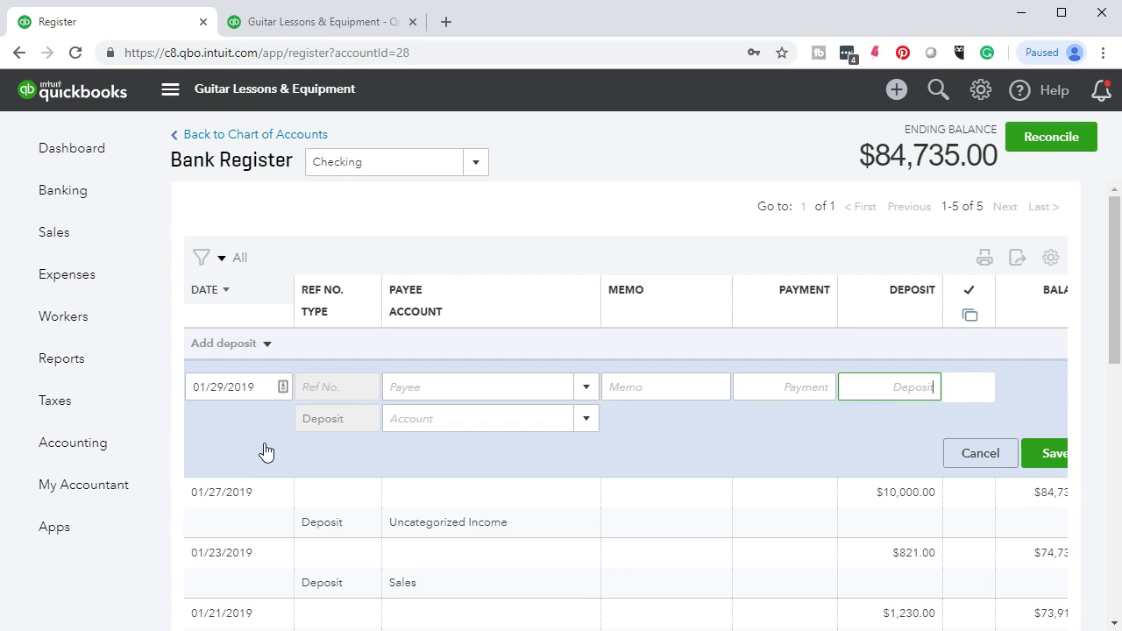
text(640)
key(Tab)
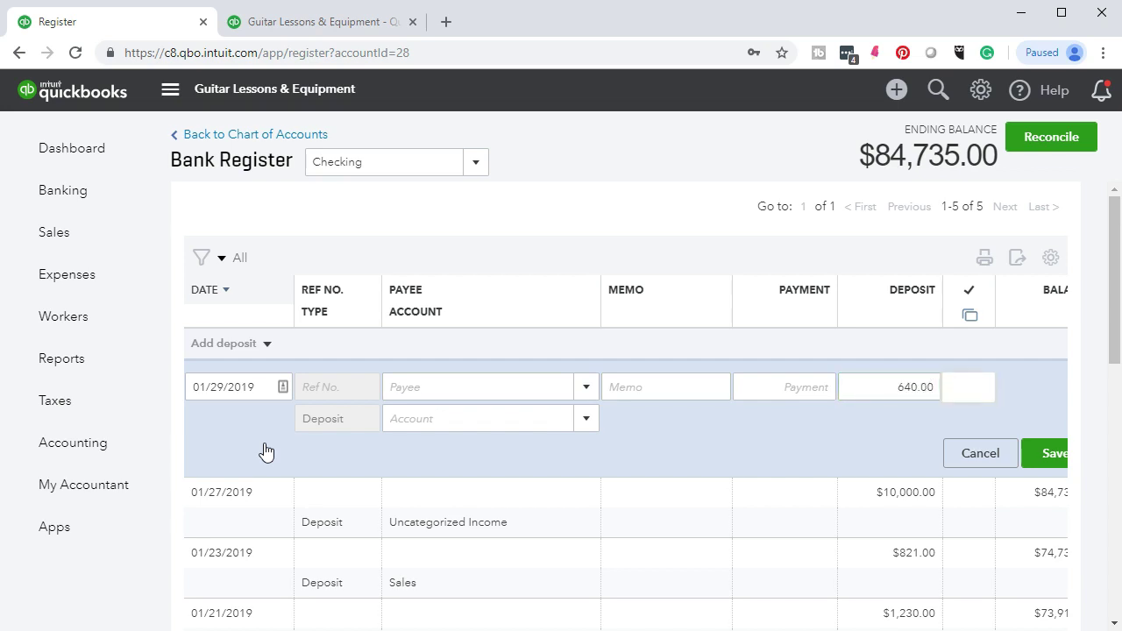
text(s)
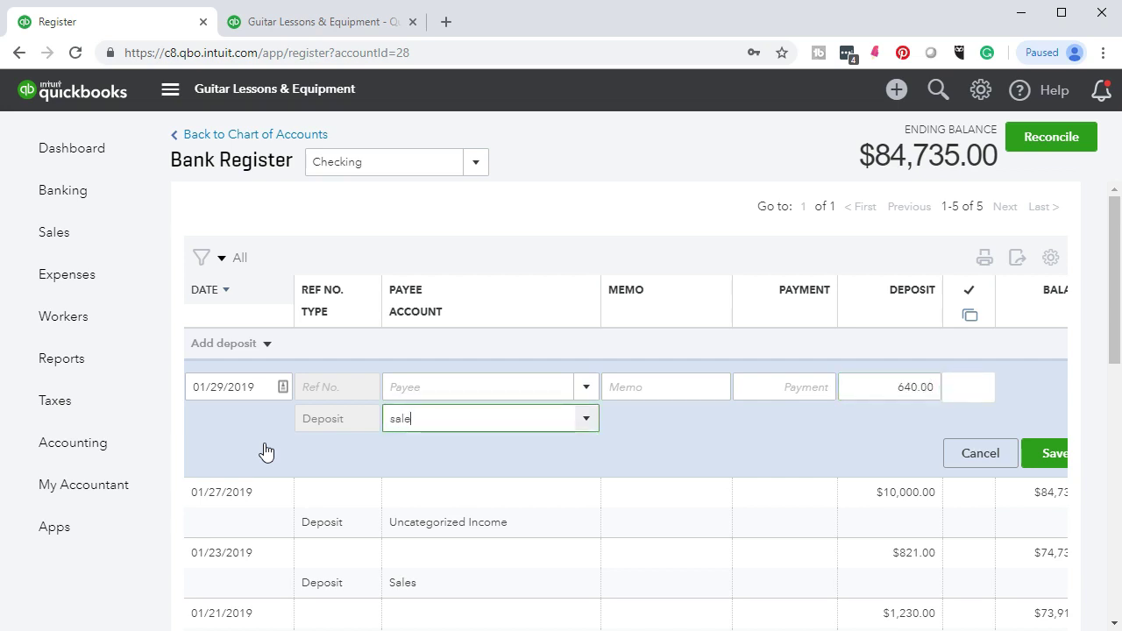
text(ale)
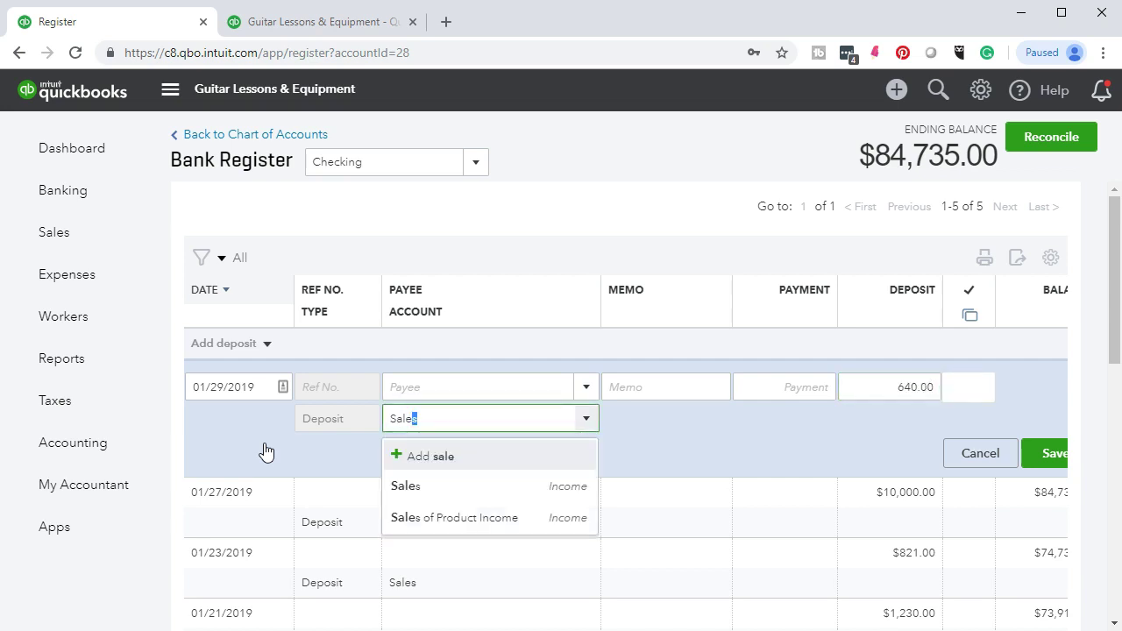
click(392, 489)
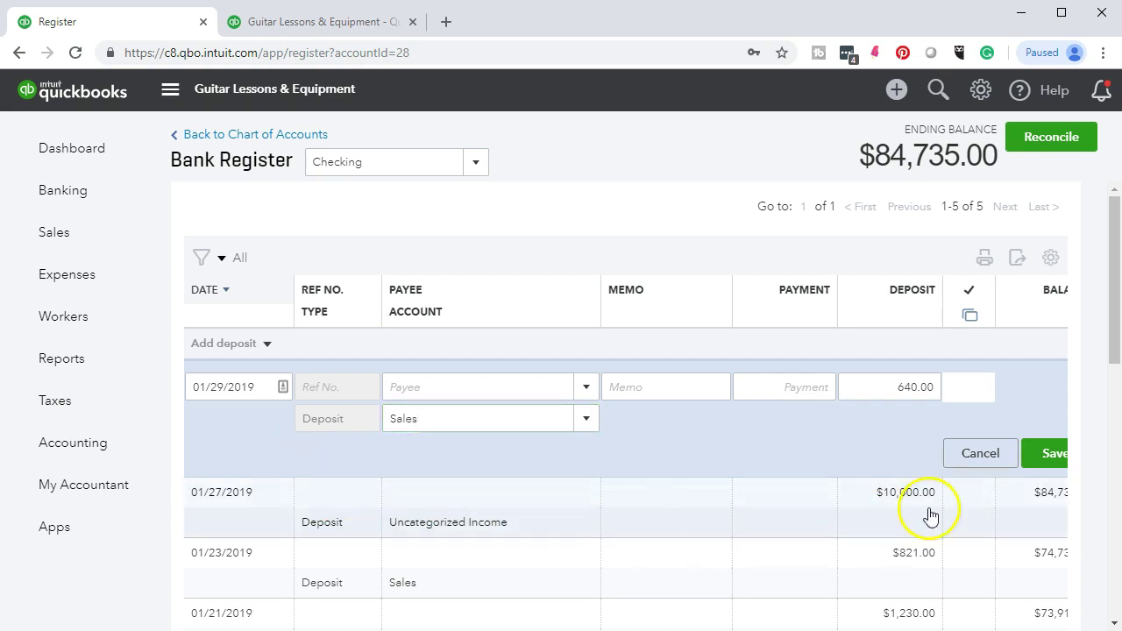
click(1051, 455)
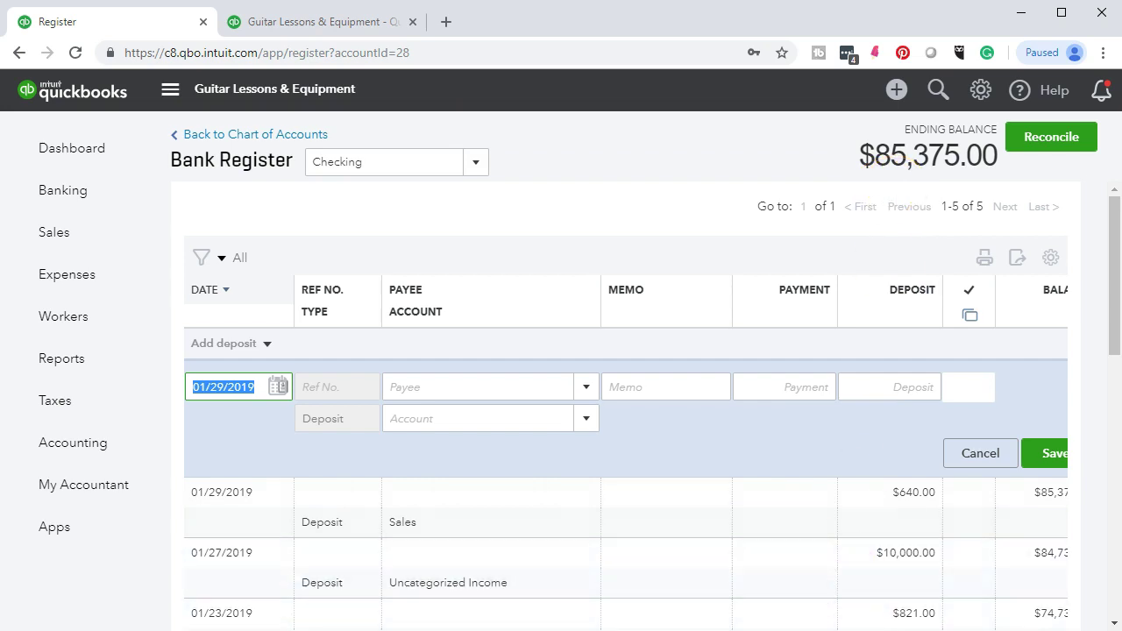
- Switch to the bank statement PDF and highlight the 1/29 deposit amount of 640
click(702, 596)
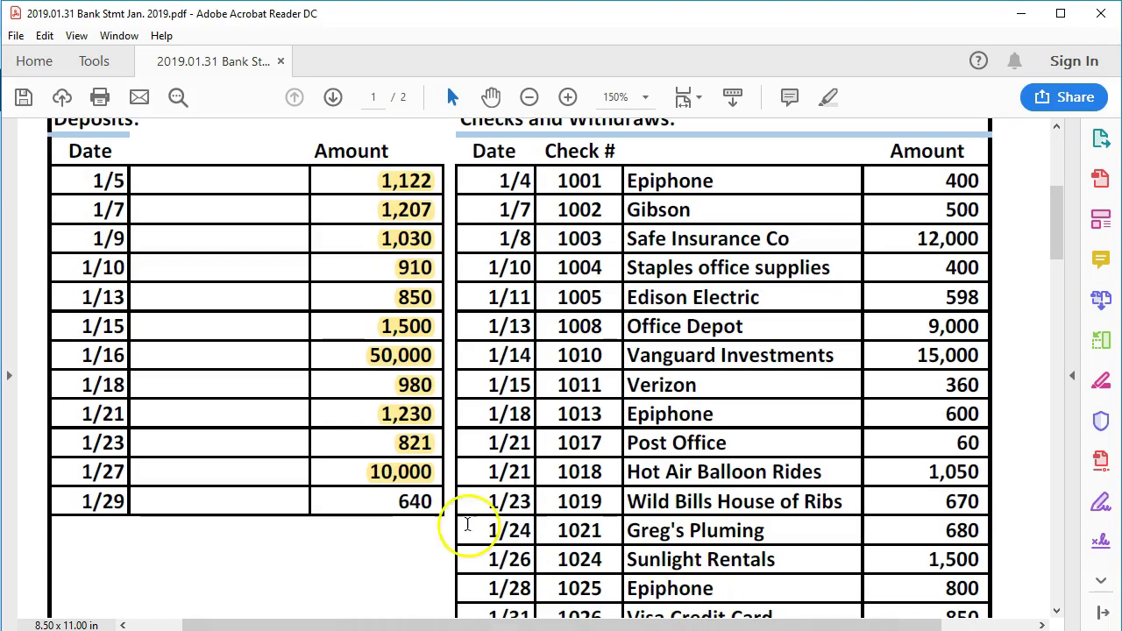
drag(399, 498, 431, 500)
right_click(429, 501)
click(451, 553)
- In Calculator, add the statement's January 1 balance of 15,000 and the total additions of 70,290
scroll(526, 439, up, 5)
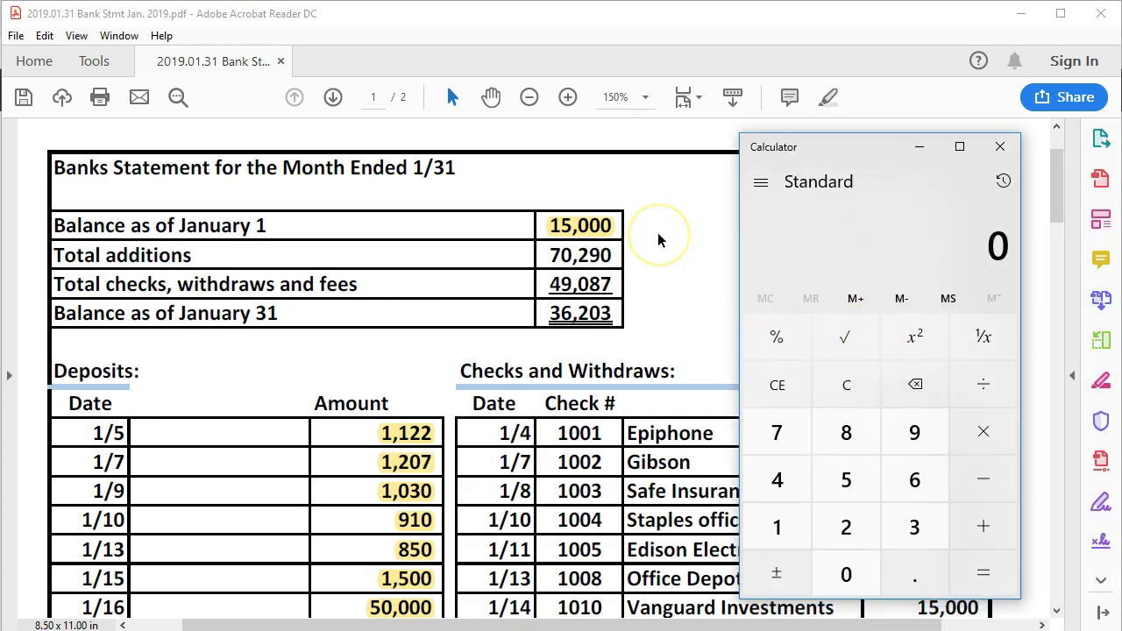
text(150000)
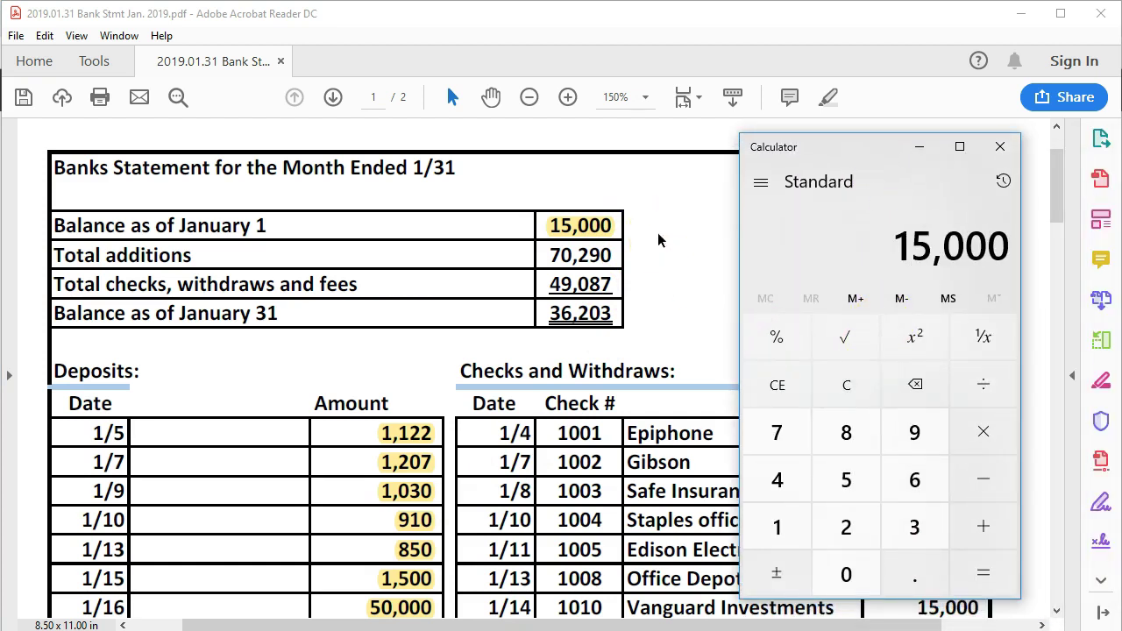
key(plus)
text(70290)
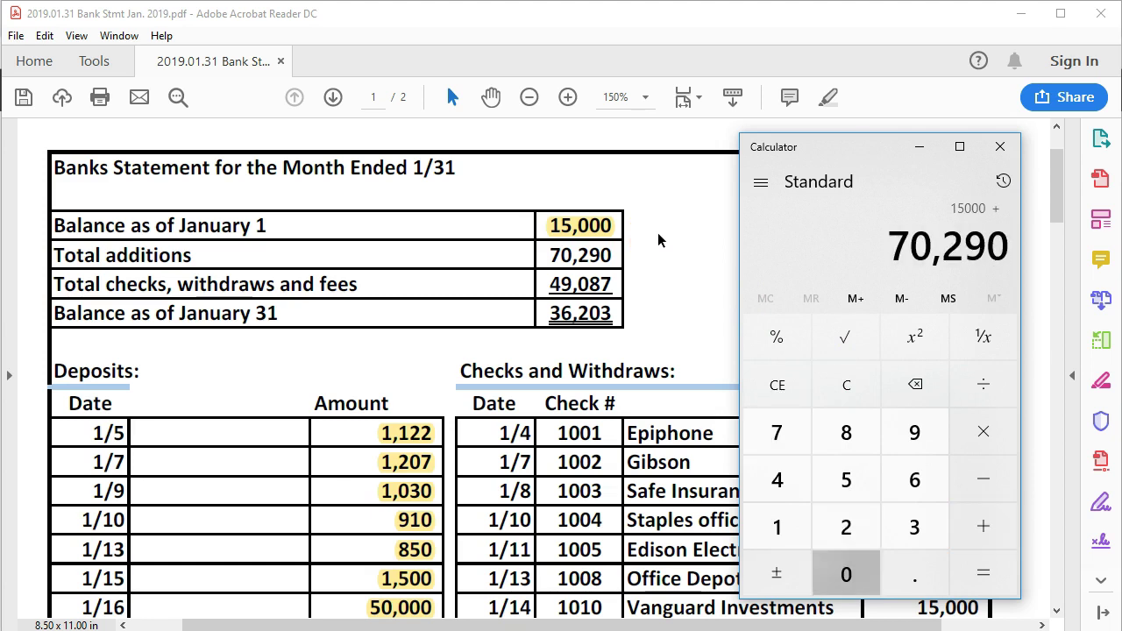
key(Return)
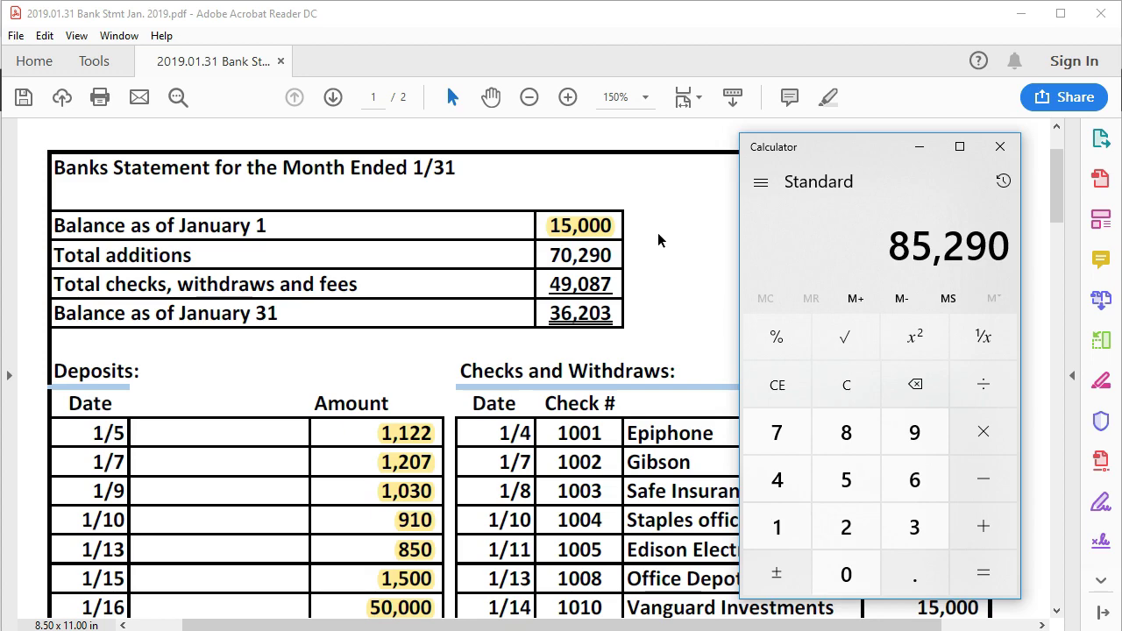
- Compare with the QuickBooks register by subtracting its ending balance of 85,375 from the Calculator total, and close Calculator
drag(838, 153, 485, 182)
scroll(808, 513, down, 2)
scroll(809, 508, down, 7)
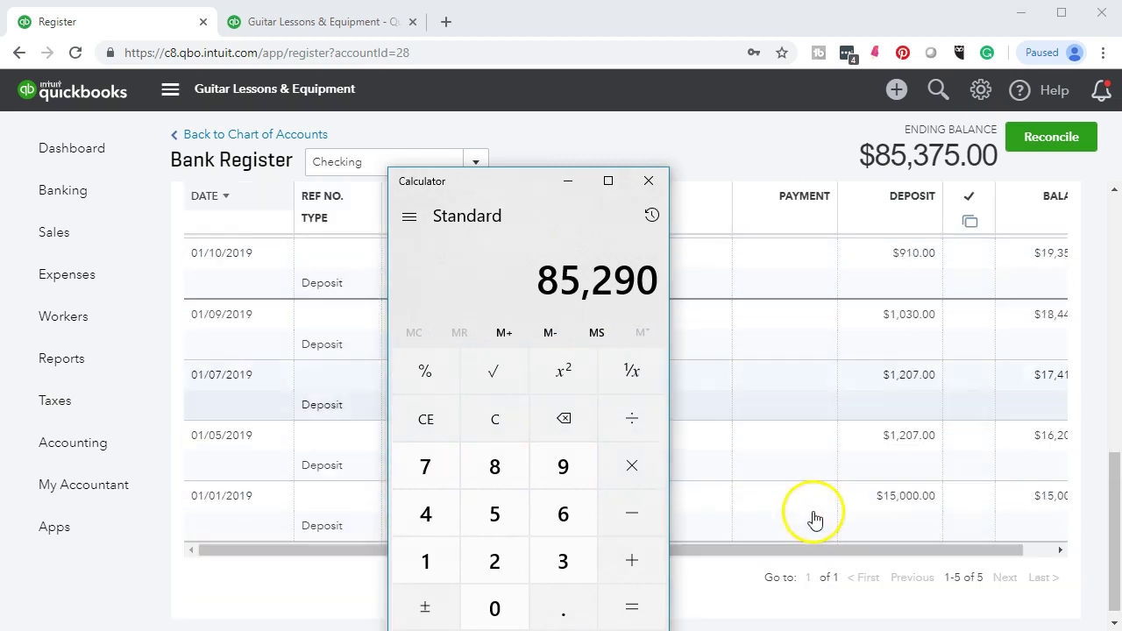
drag(869, 538, 973, 546)
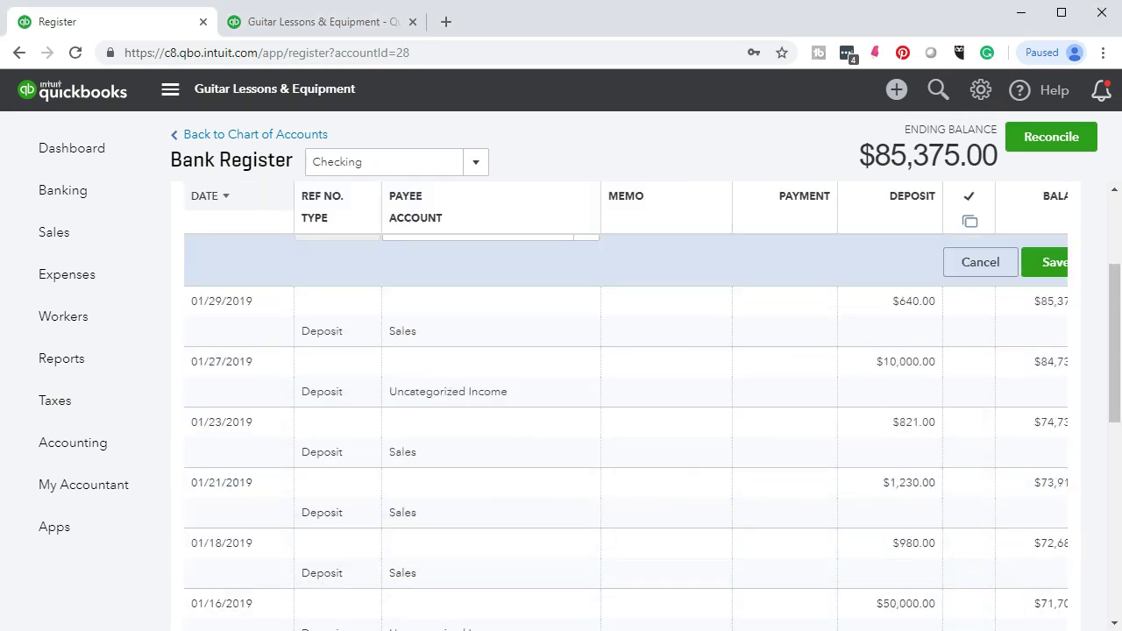
key(alt+Tab)
click(649, 514)
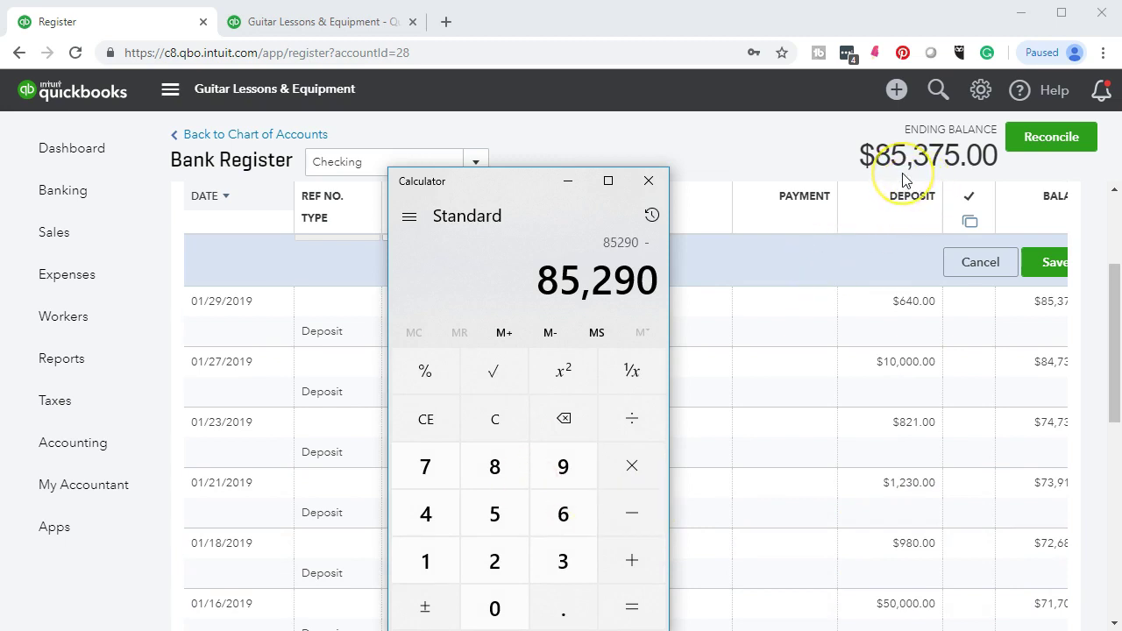
text(85375)
key(Return)
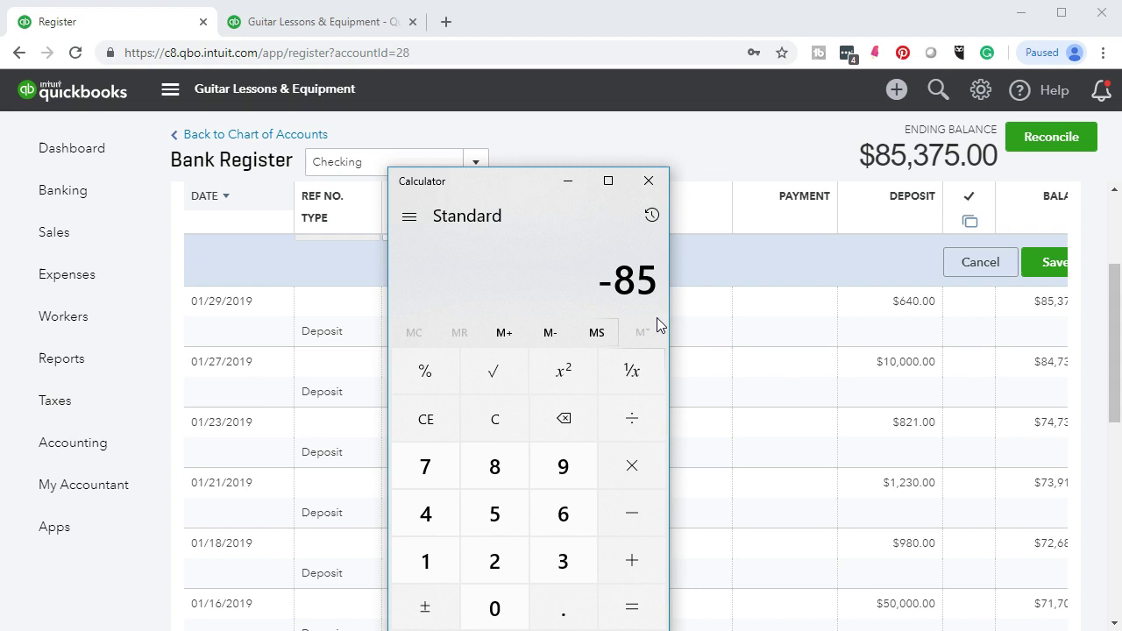
click(650, 183)
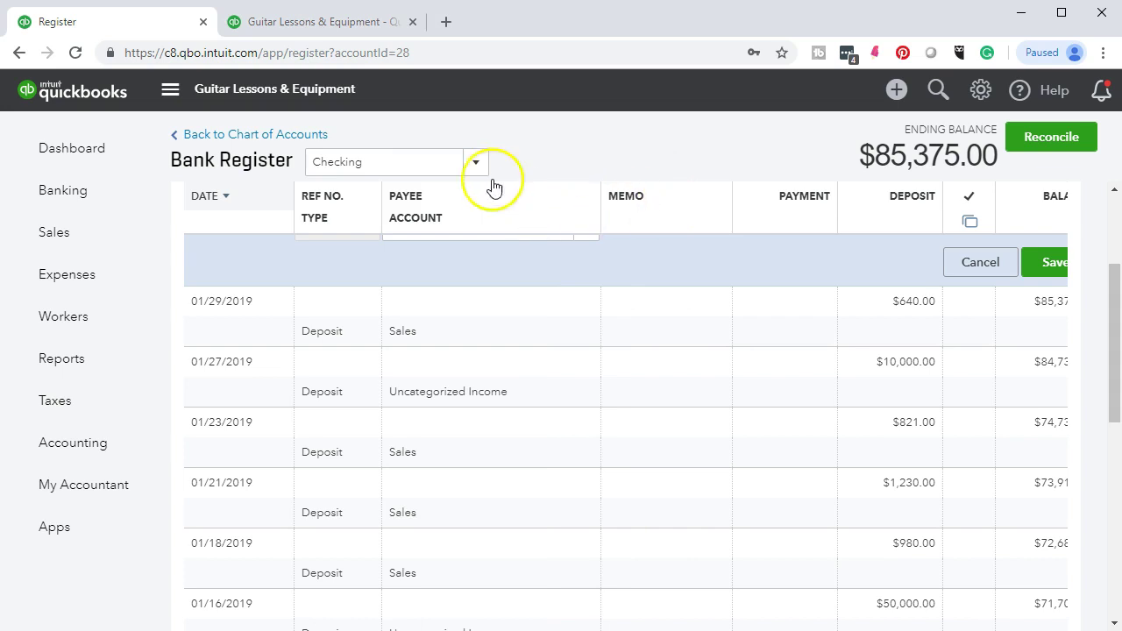
- Duplicate the Profit and Loss report's browser tab and open the Balance Sheet report in the copy
click(299, 29)
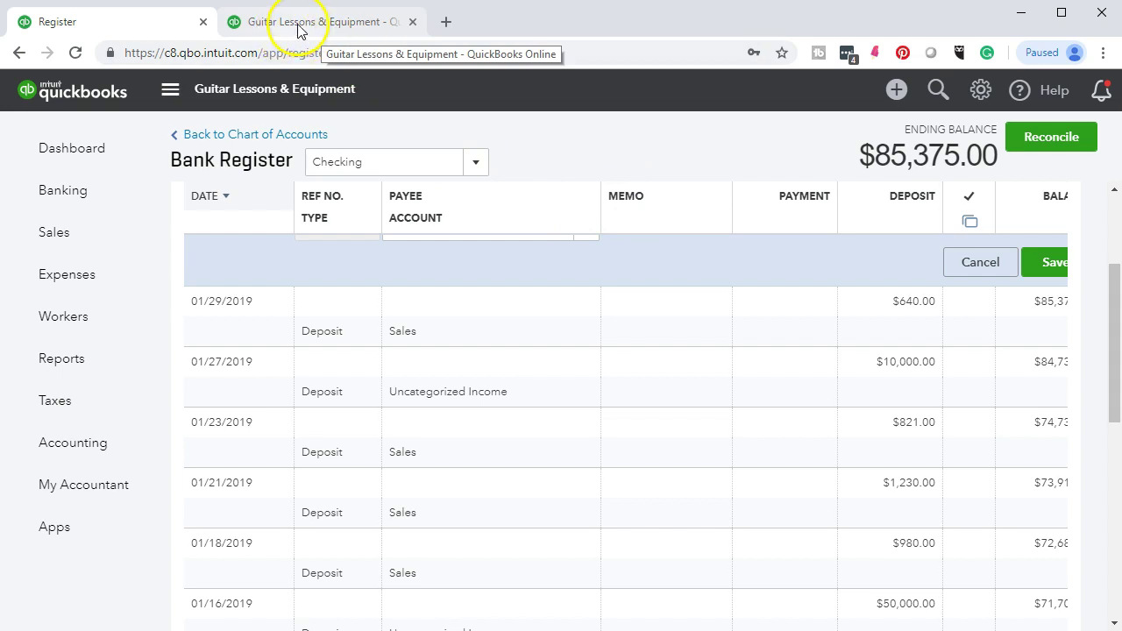
click(298, 30)
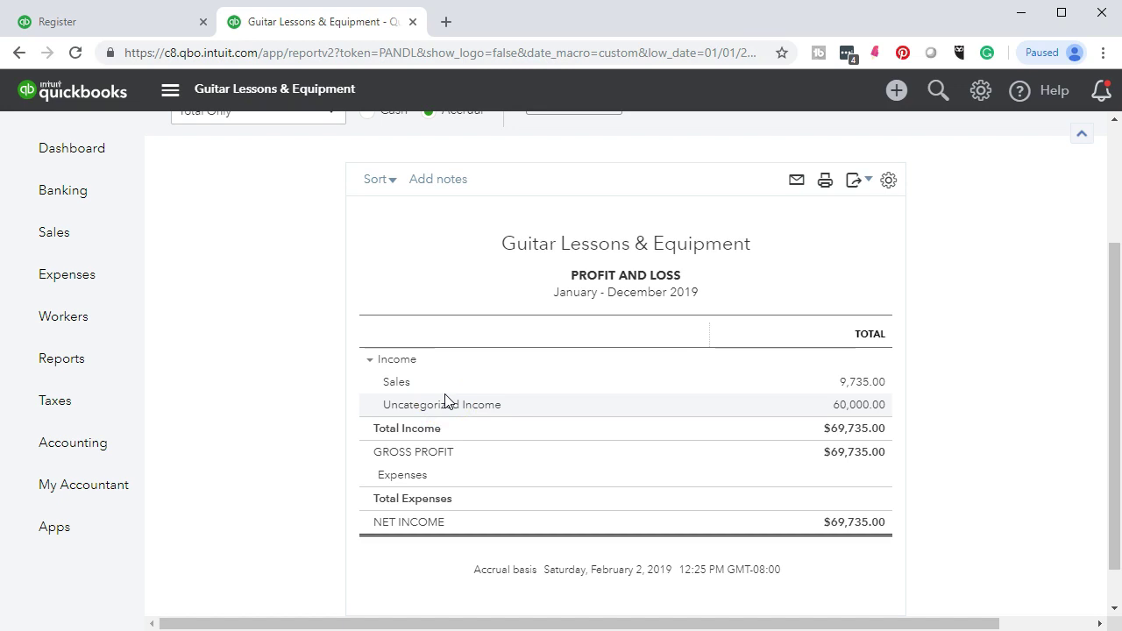
click(351, 22)
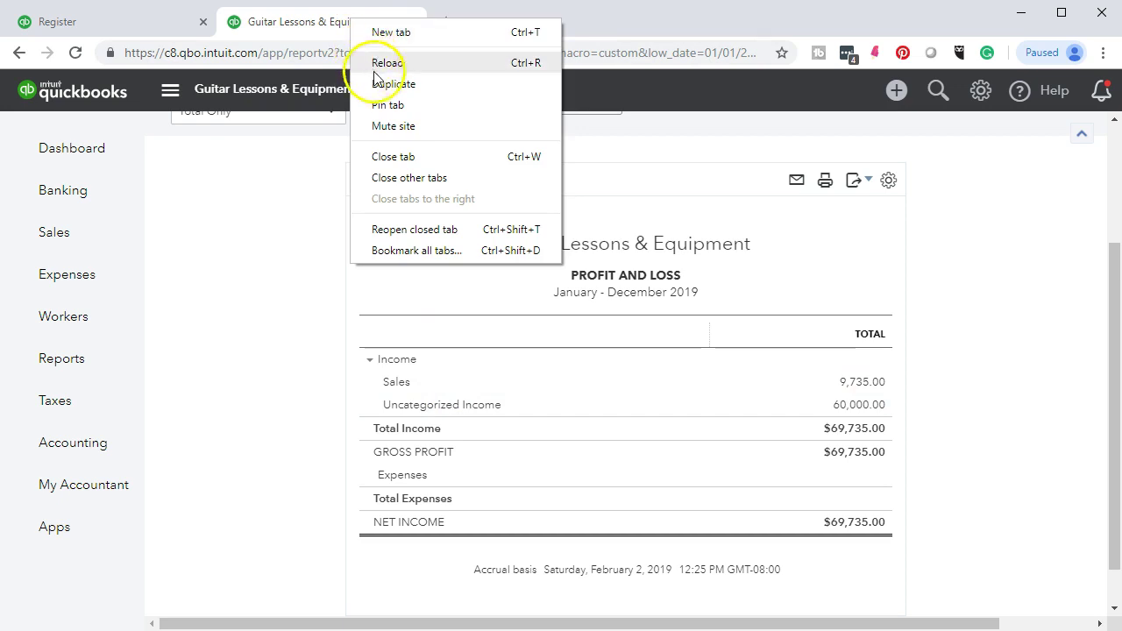
click(378, 70)
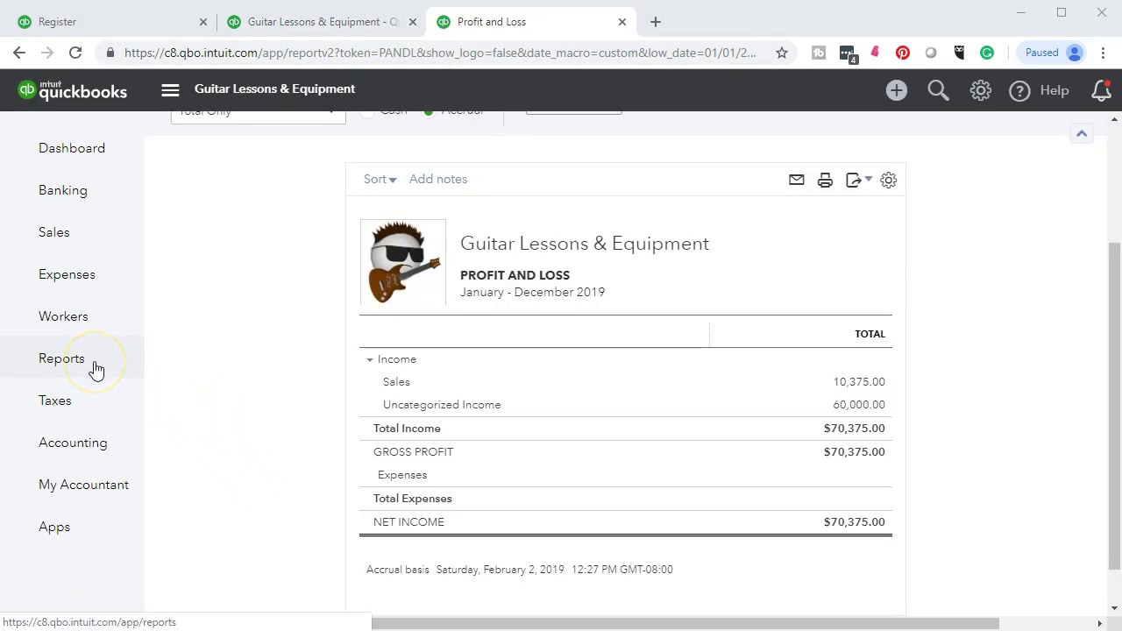
click(95, 369)
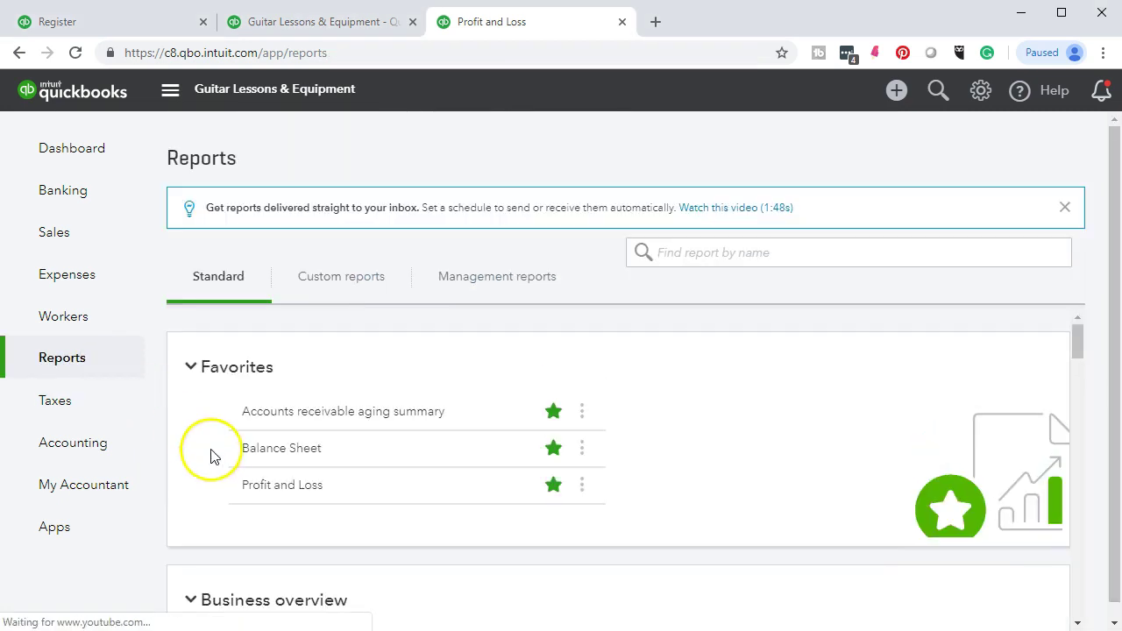
click(257, 451)
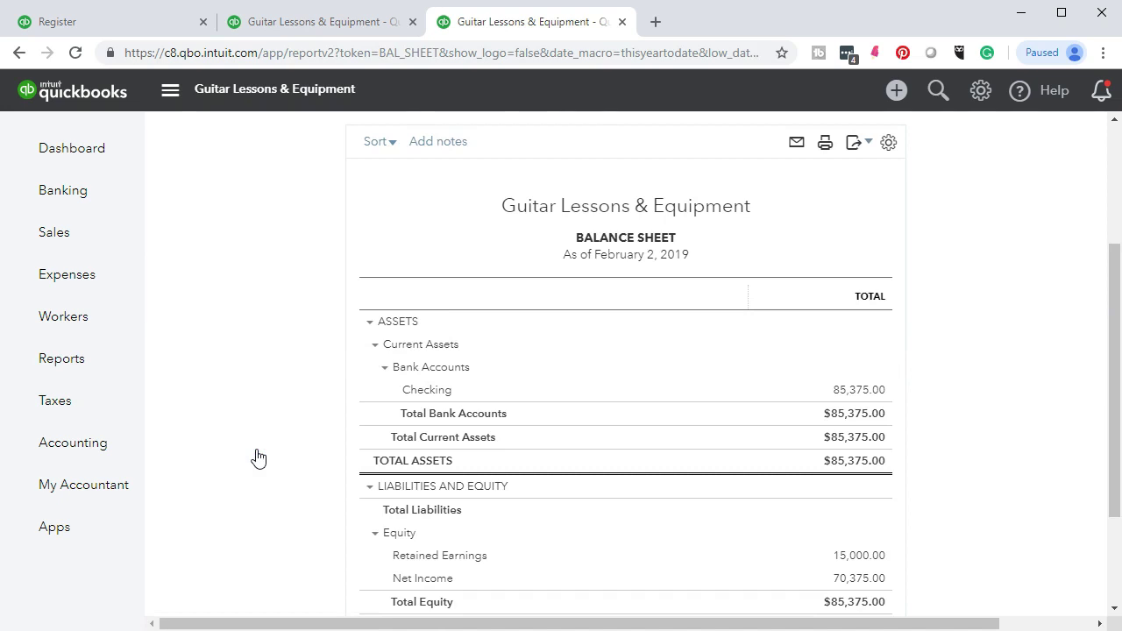
- Run the Balance Sheet for 01/01/2019 to 12/31/2019 and review the Checking balance and equity lines
click(419, 226)
text(0)
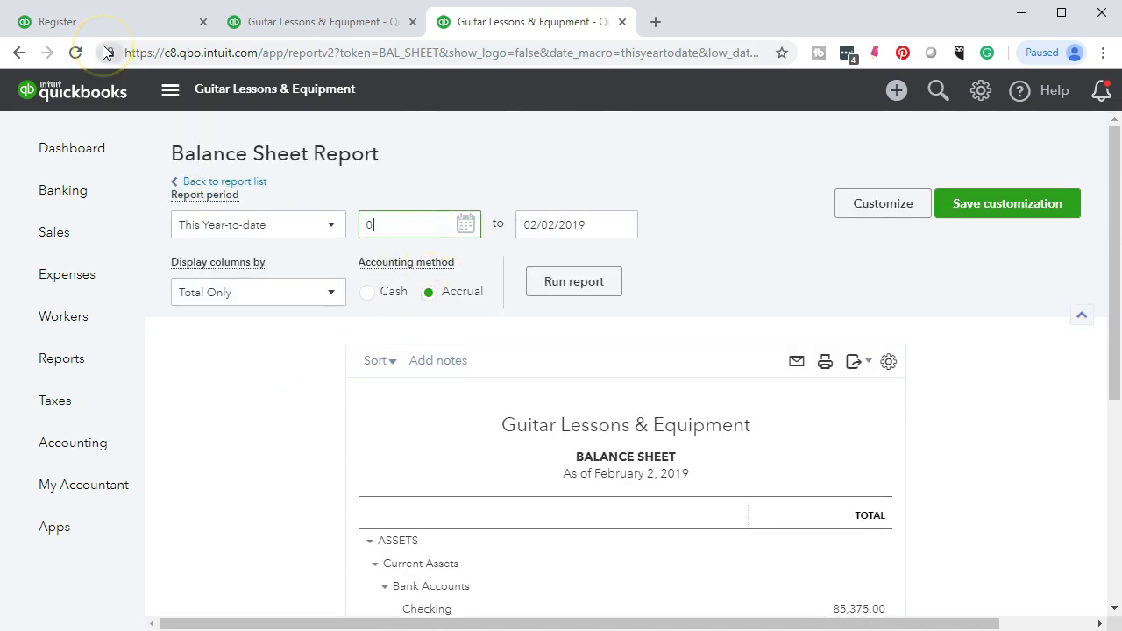
text(1/01/2019)
key(Tab)
text(12/31/2019)
key(Tab)
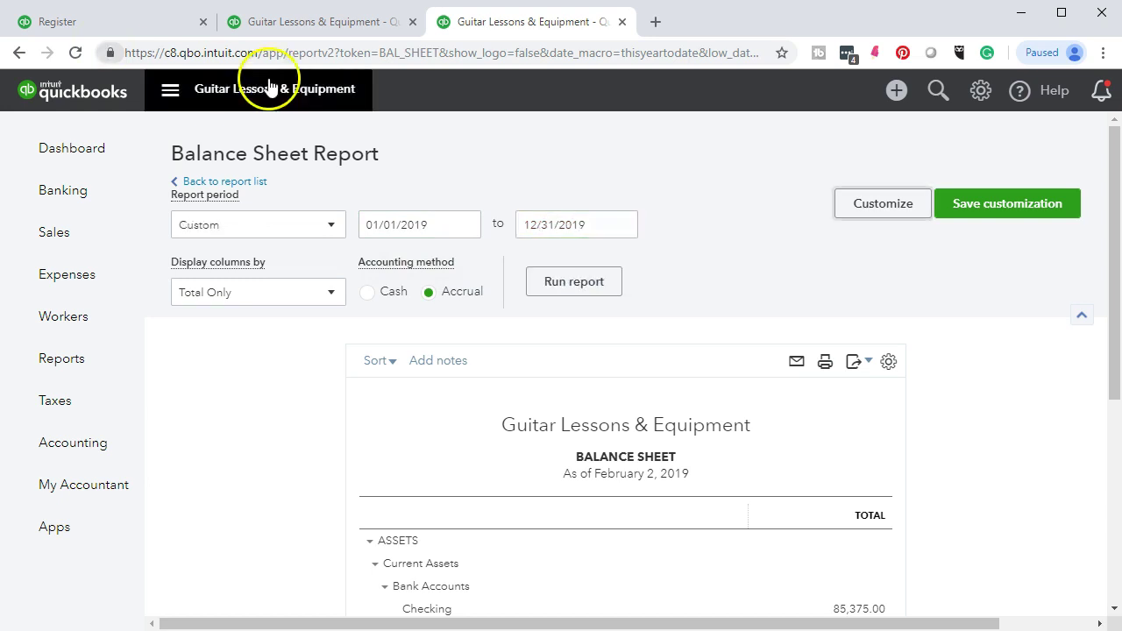
click(614, 292)
scroll(389, 379, down, 3)
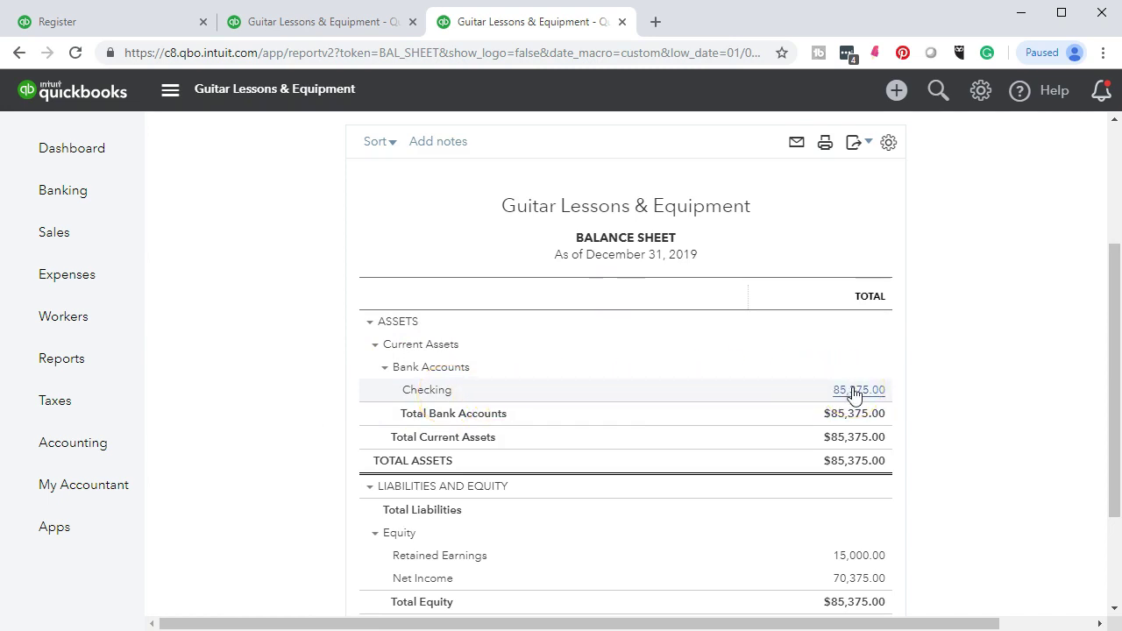
click(922, 400)
scroll(952, 430, down, 2)
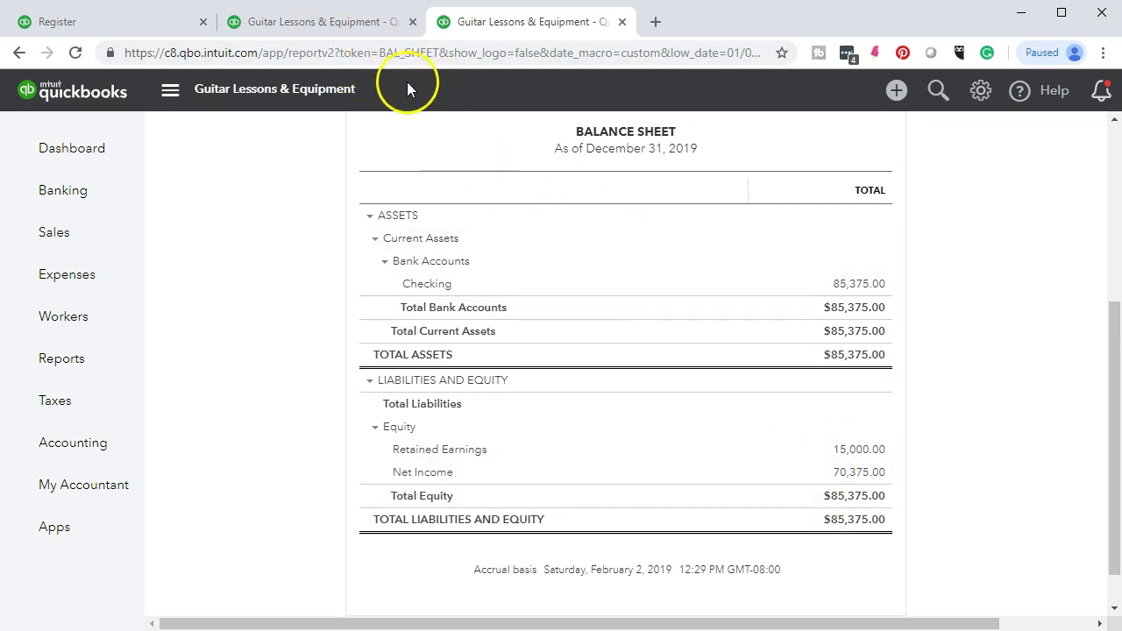
- Return to the 2019 Profit and Loss report, rerun it, and review the income lines and net income
click(339, 24)
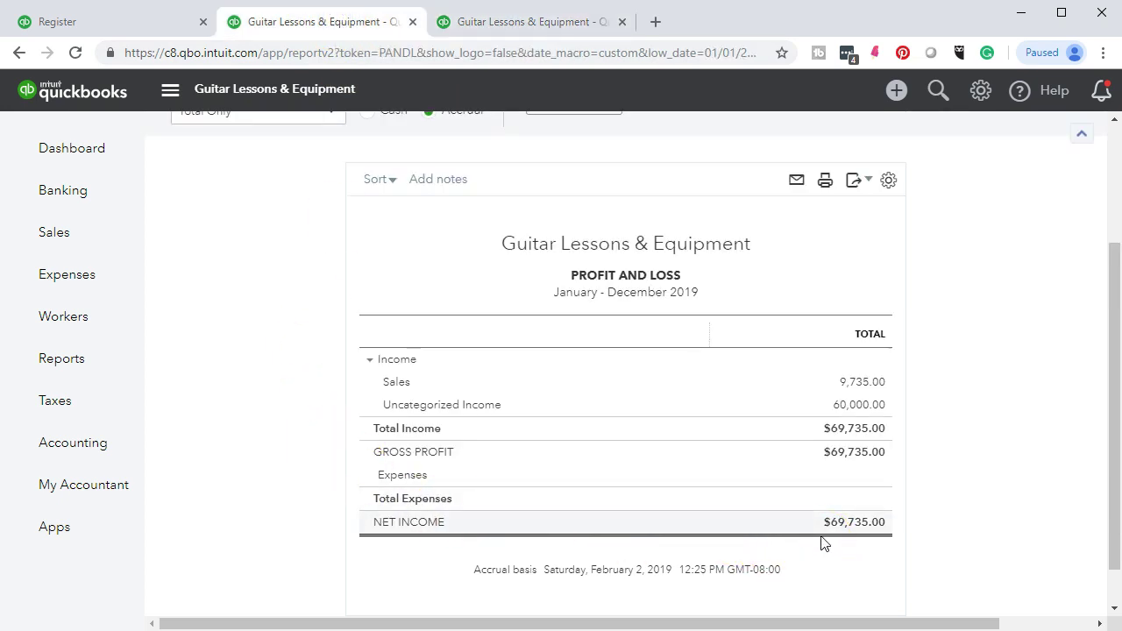
scroll(820, 541, up, 2)
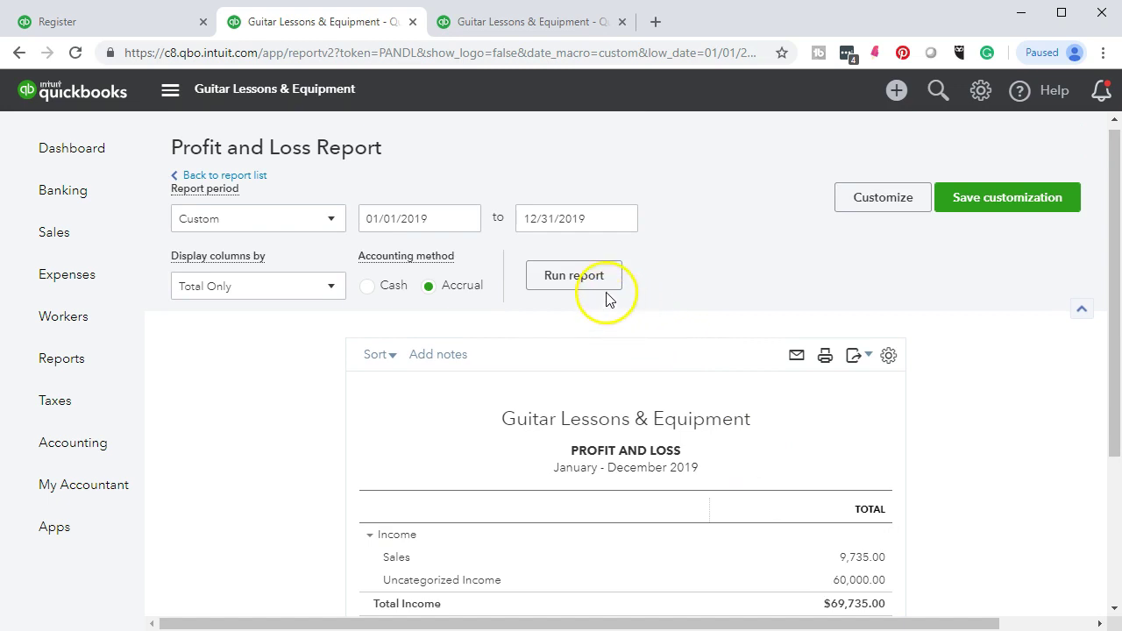
click(574, 275)
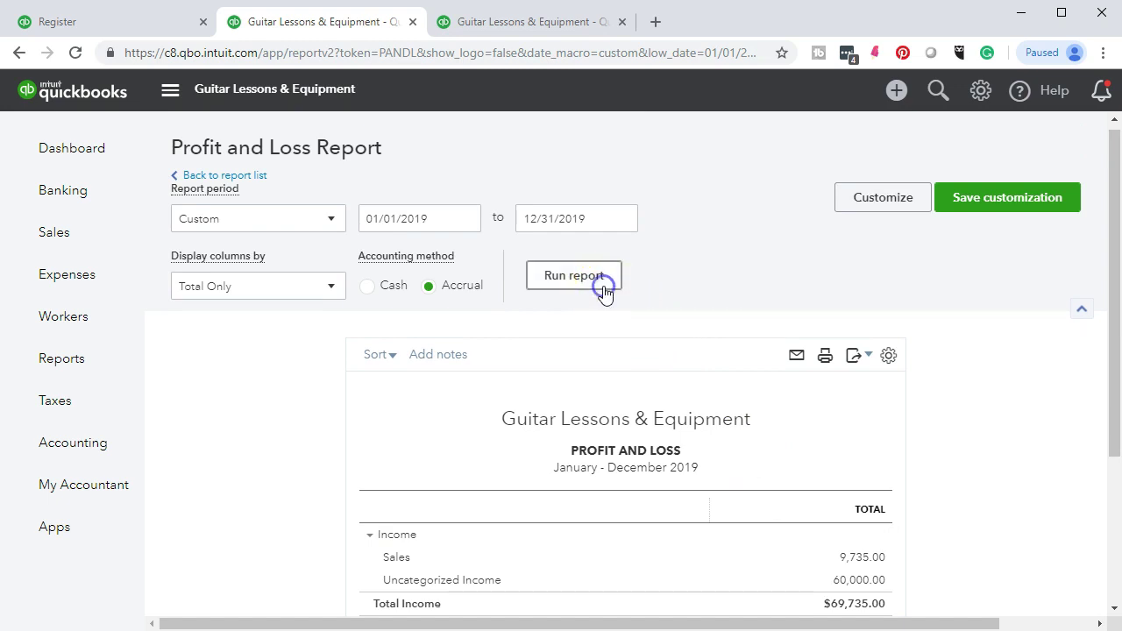
scroll(459, 413, down, 2)
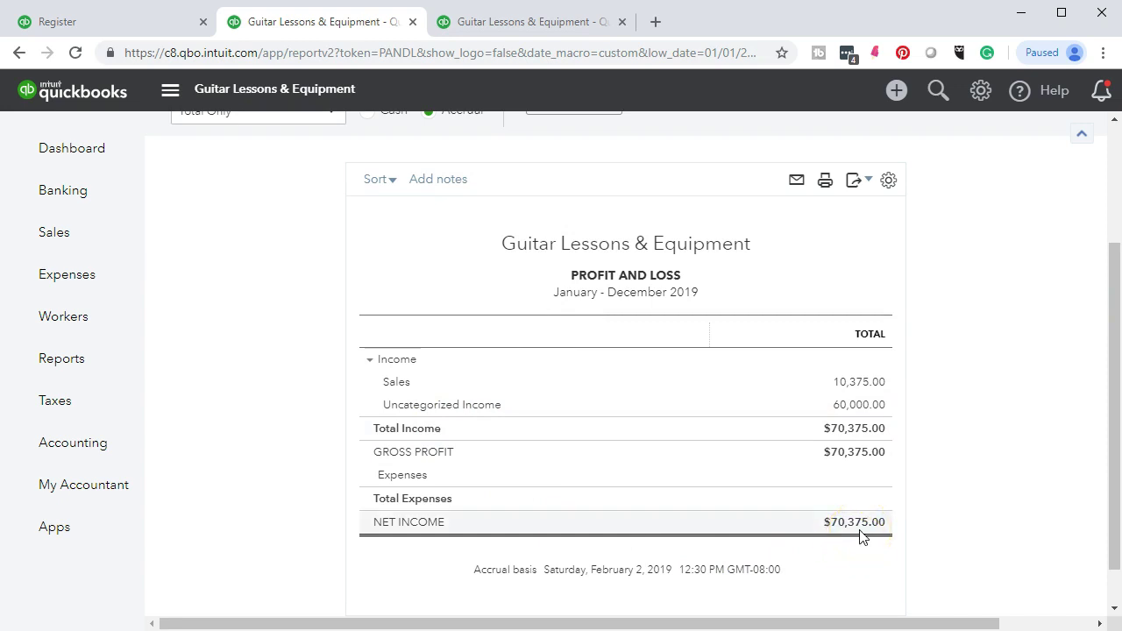
scroll(860, 536, up, 1)
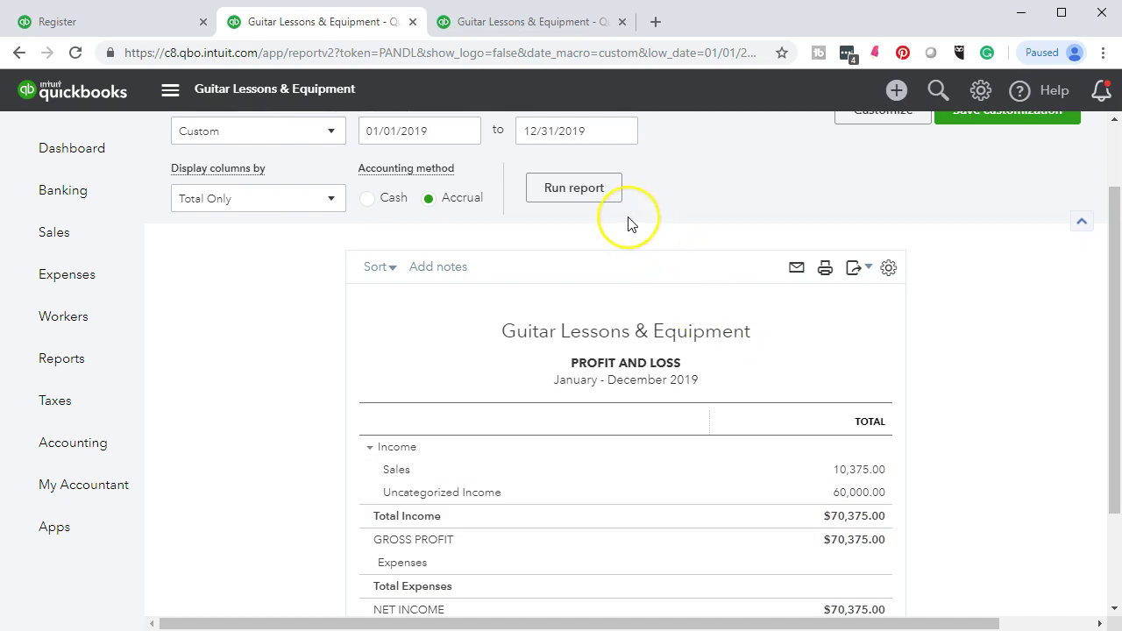
scroll(628, 225, down, 1)
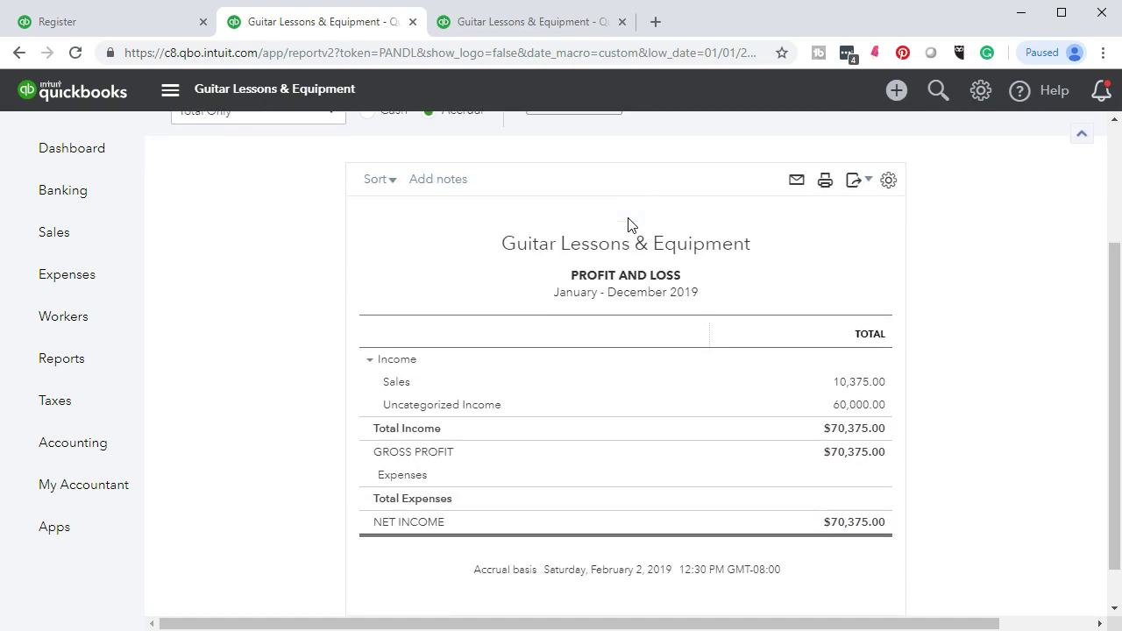